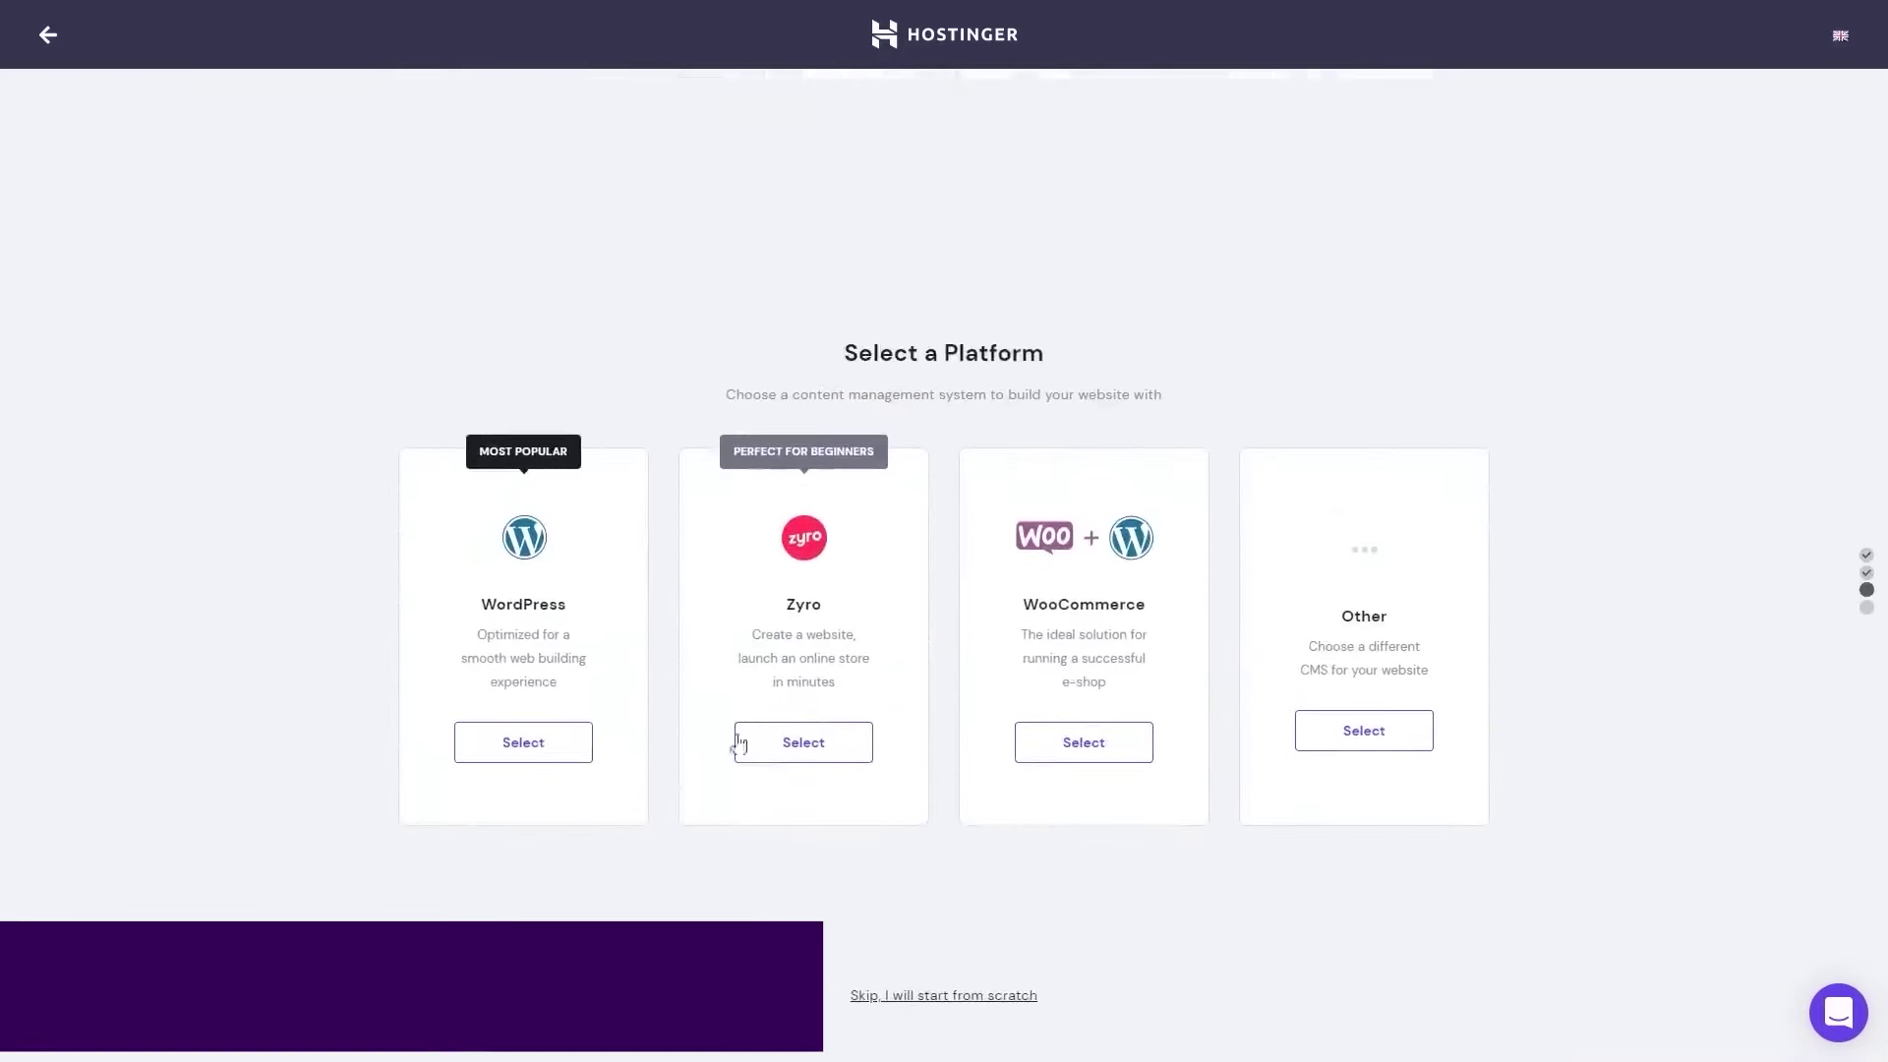
# Step: Choose WordPress as the platform and pick the Yoga Instructor template for the new site
pyautogui.click(513, 750)
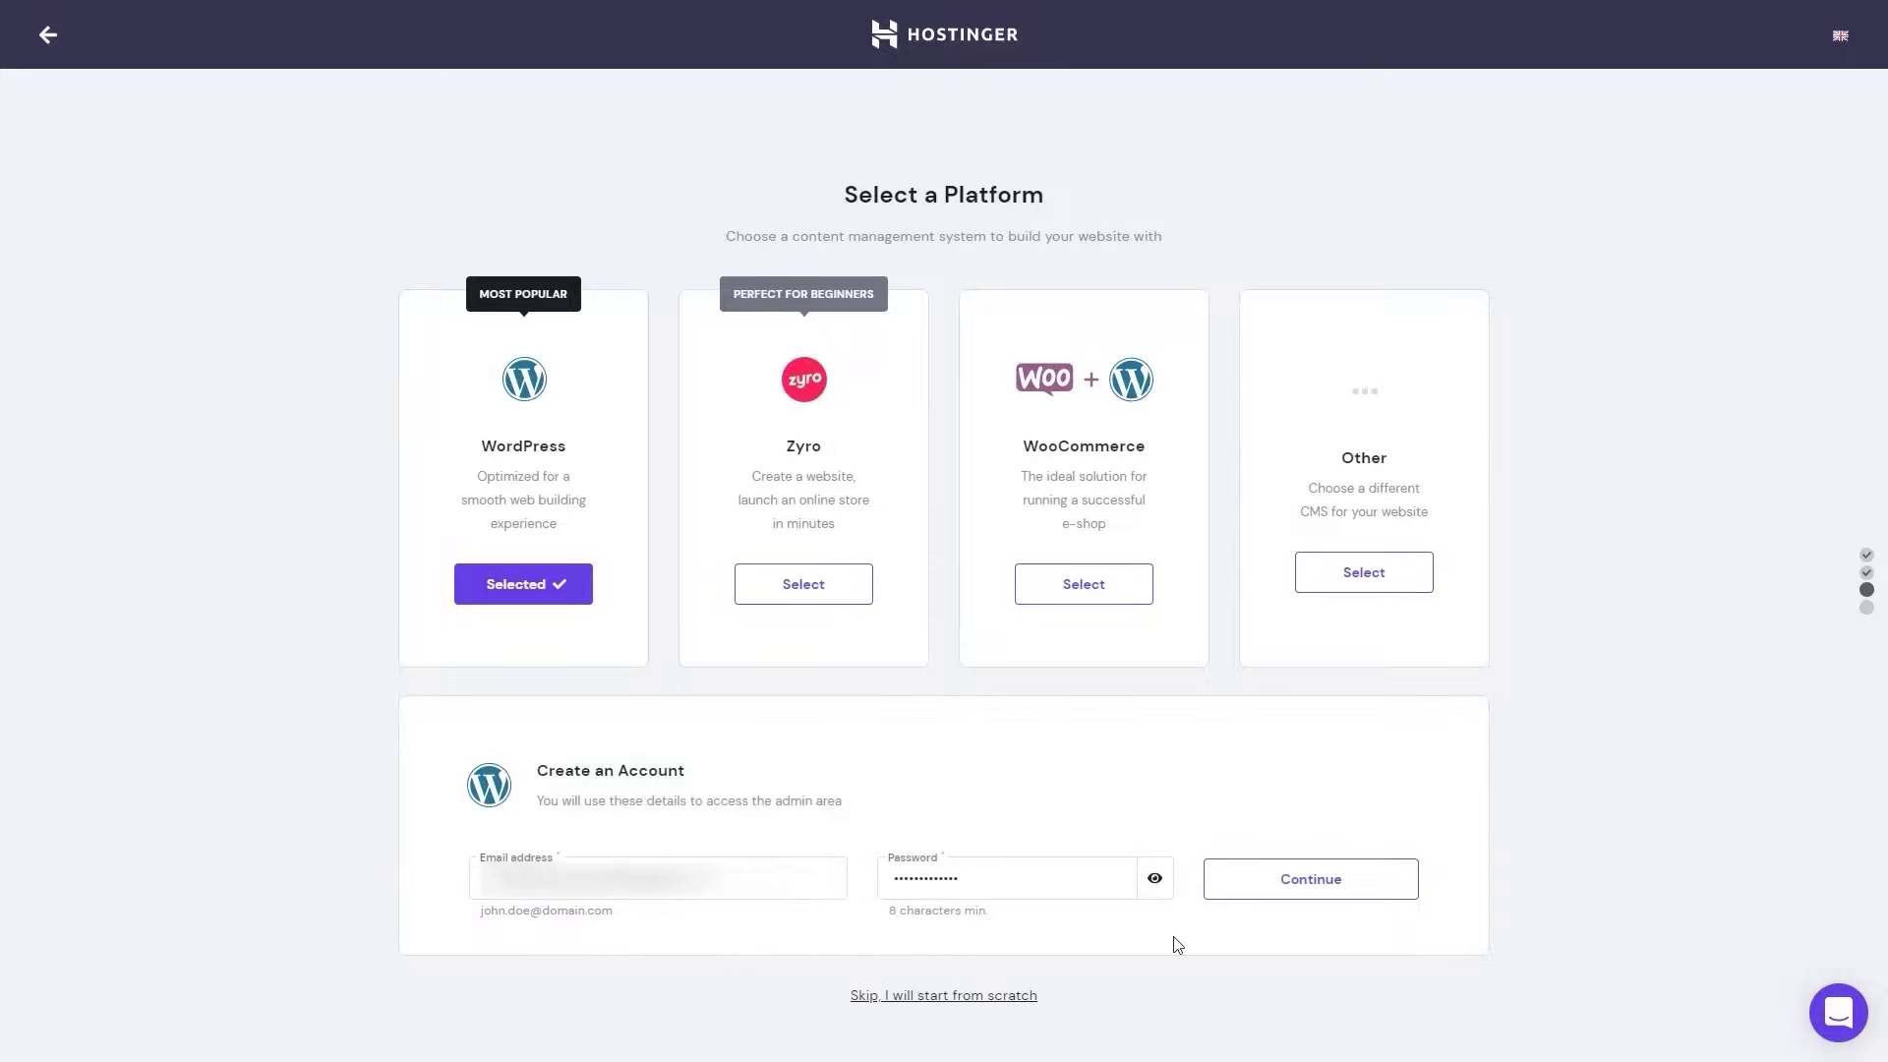
pyautogui.click(1328, 885)
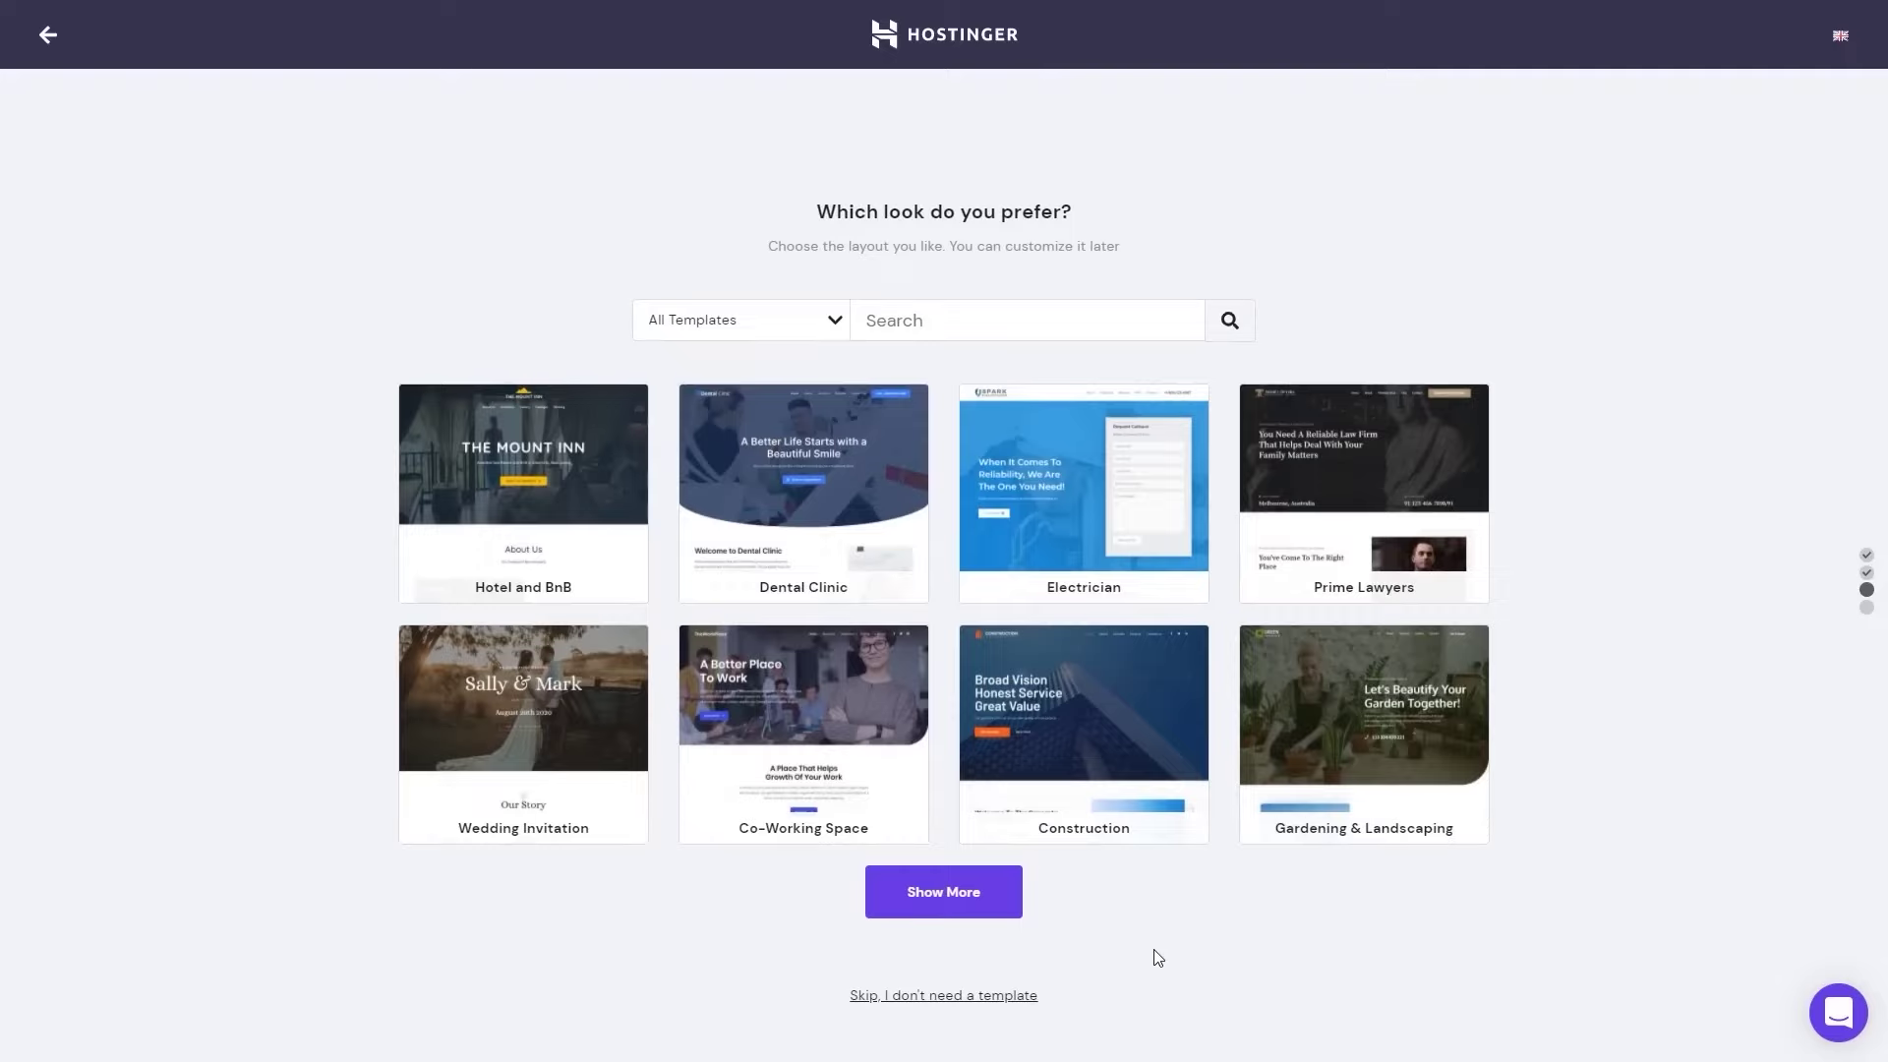
pyautogui.click(973, 905)
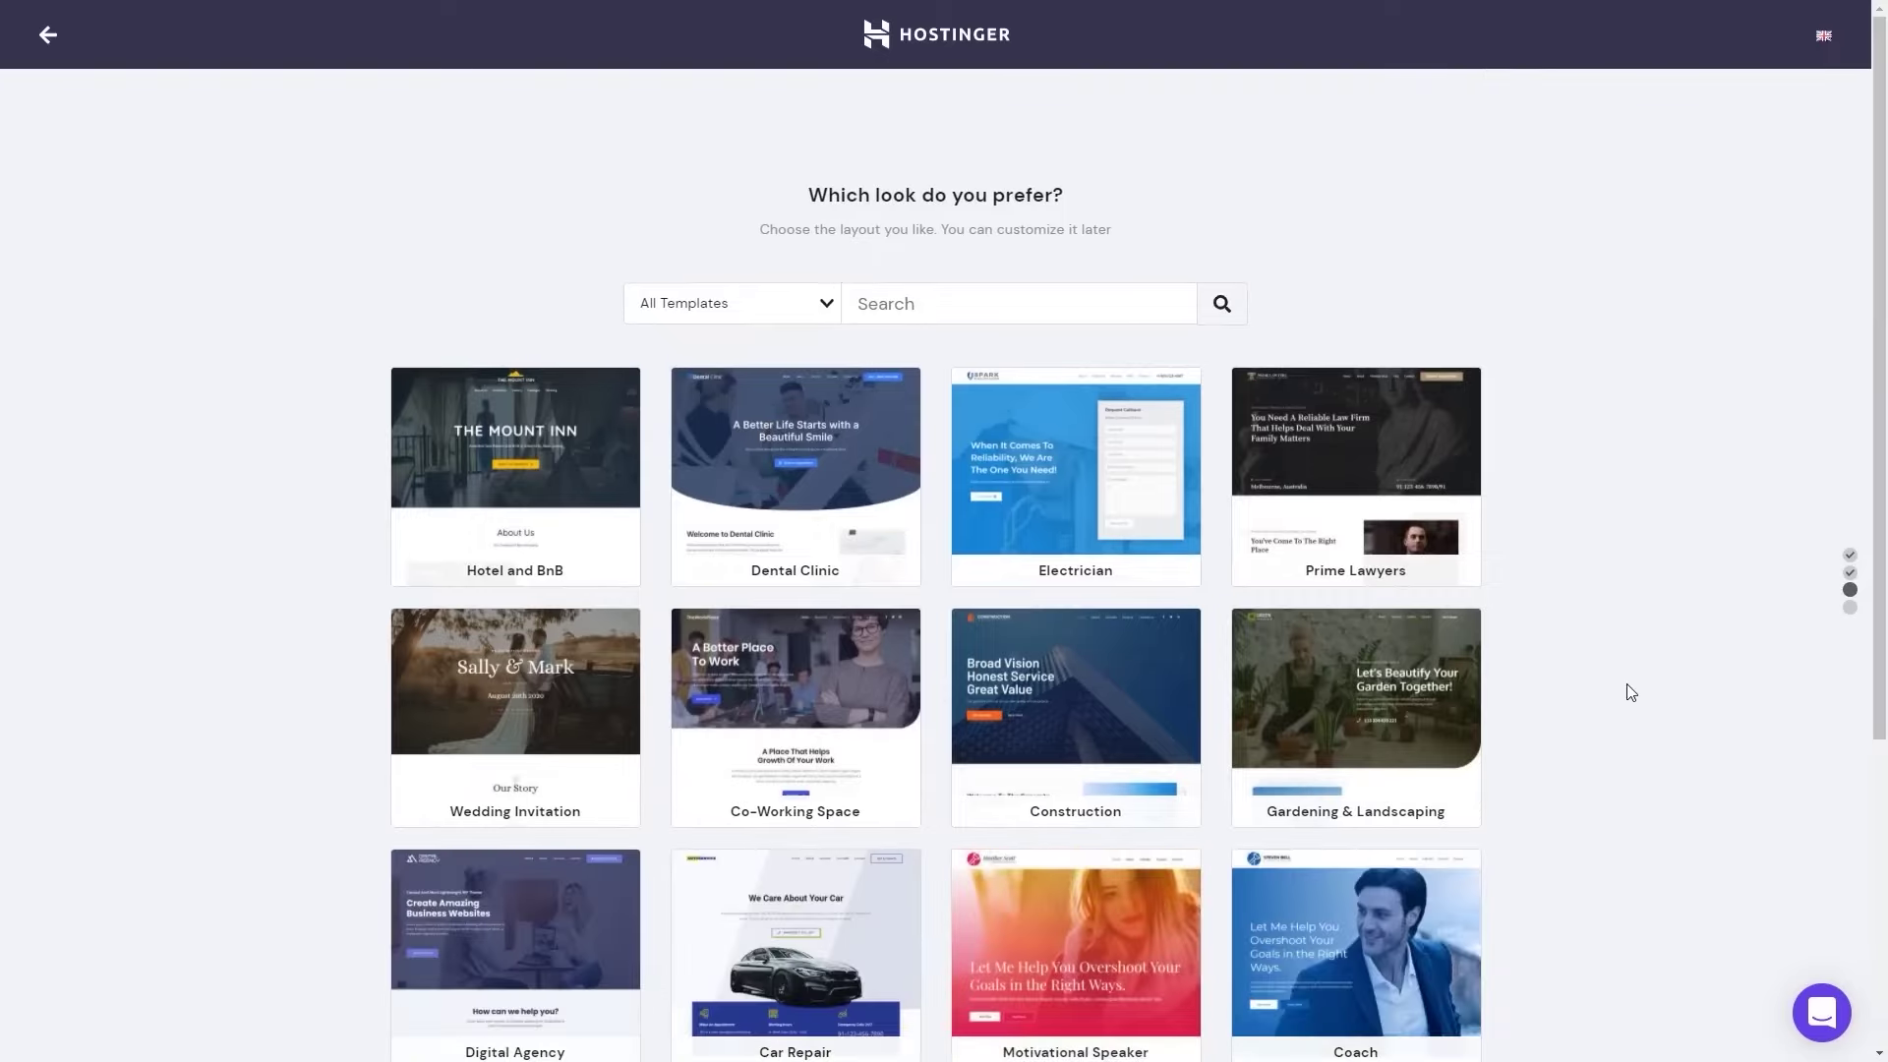
pyautogui.scroll(-5, 1629, 691)
pyautogui.click(954, 905)
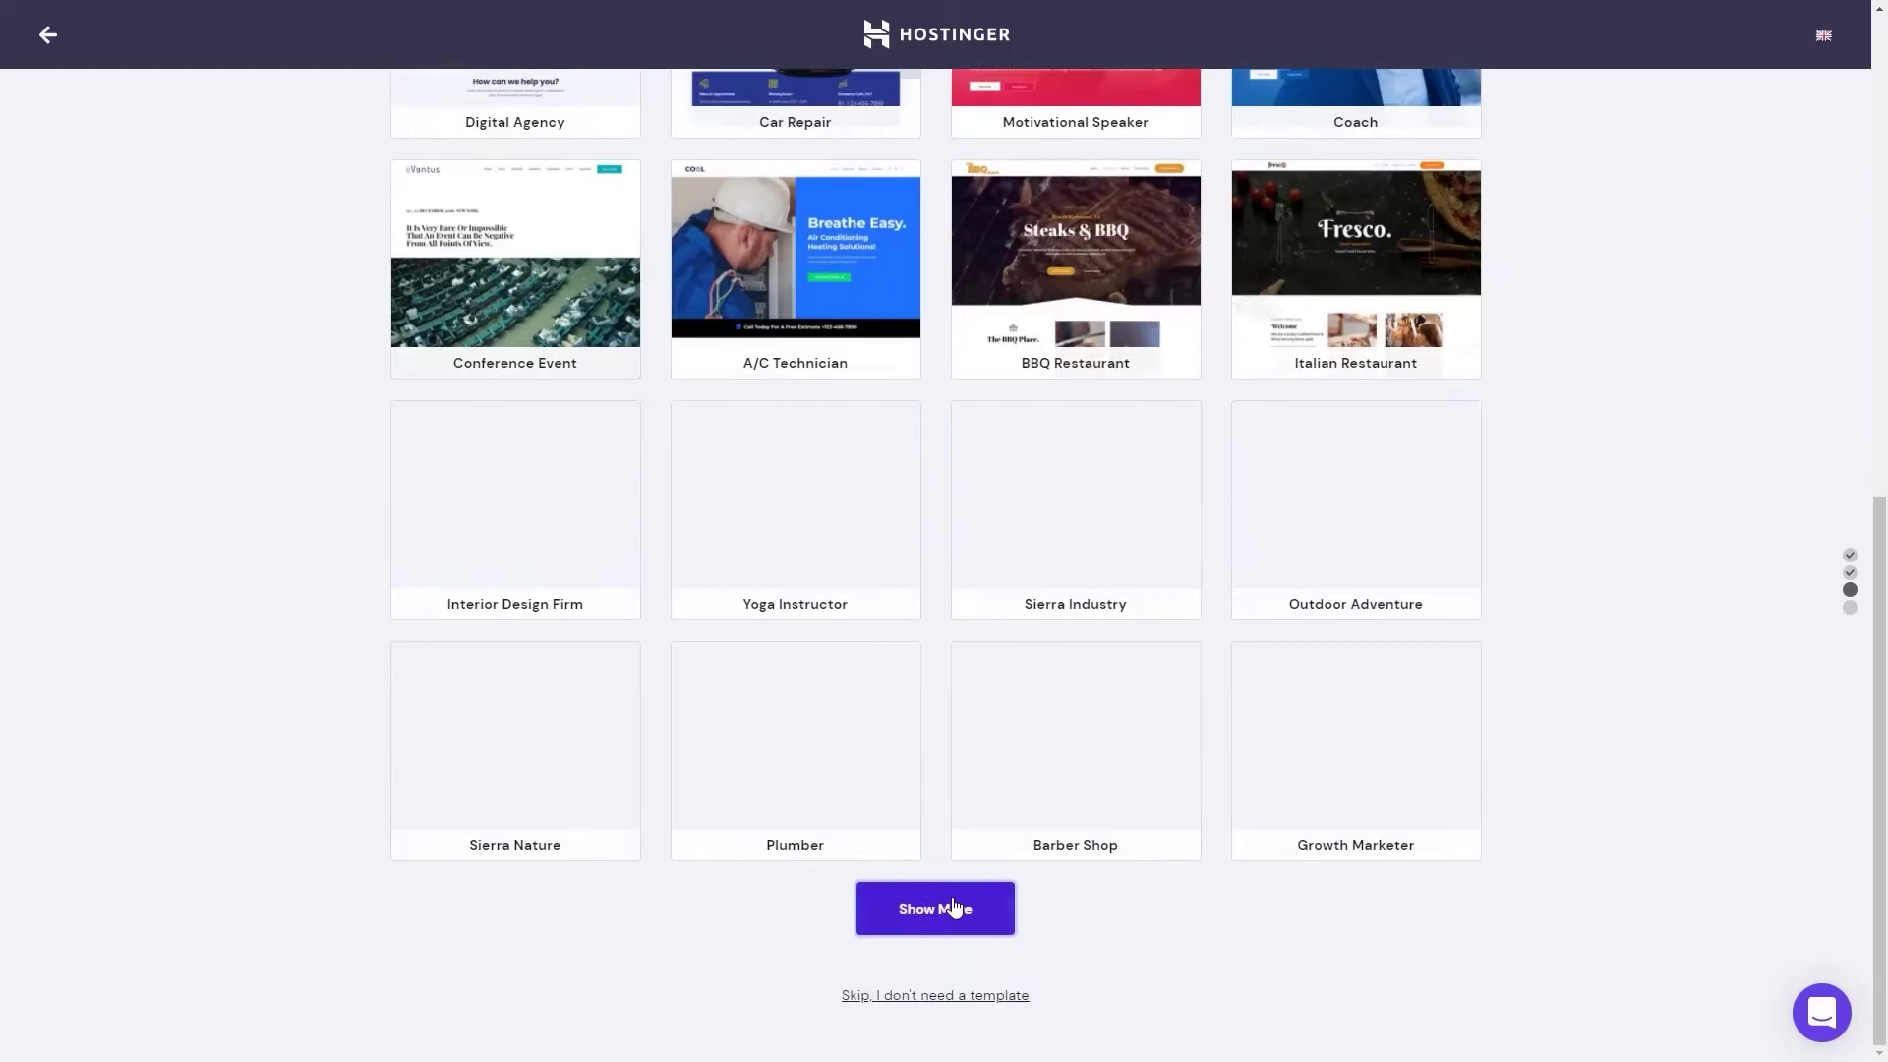
pyautogui.moveTo(794, 509)
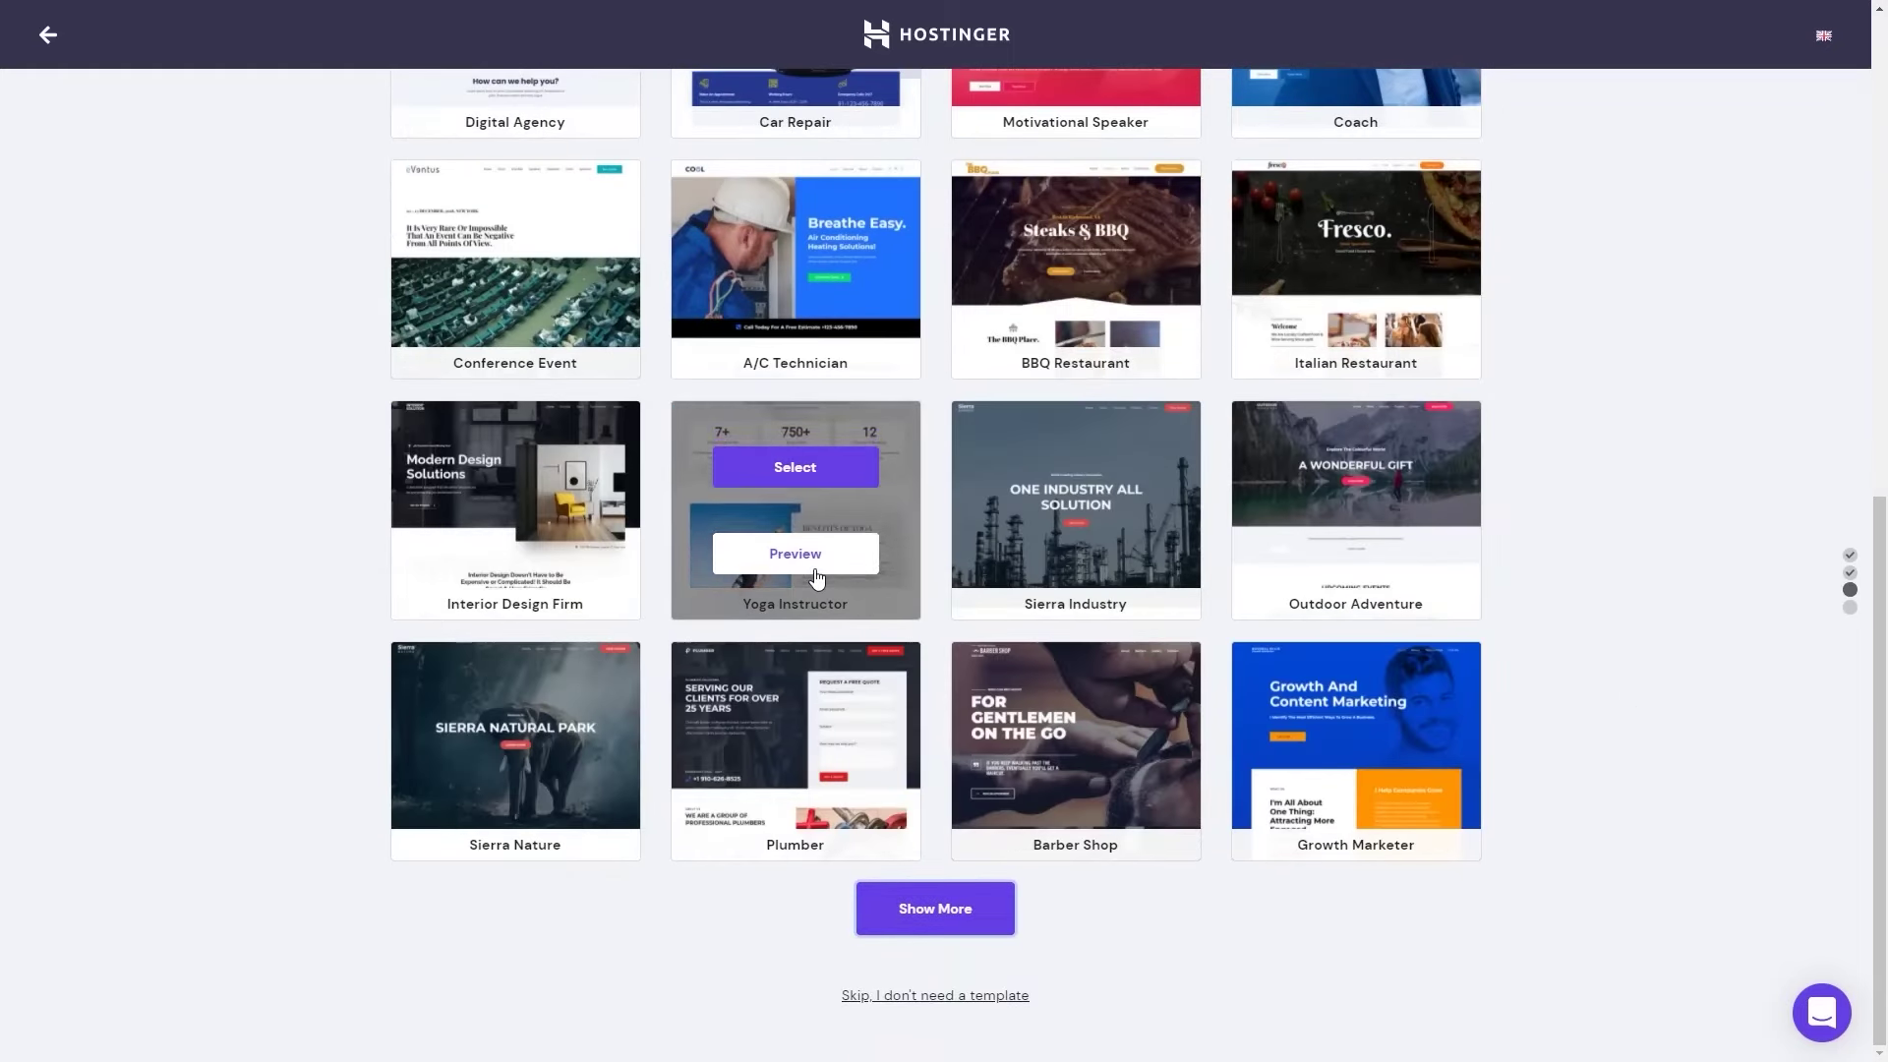
pyautogui.click(807, 470)
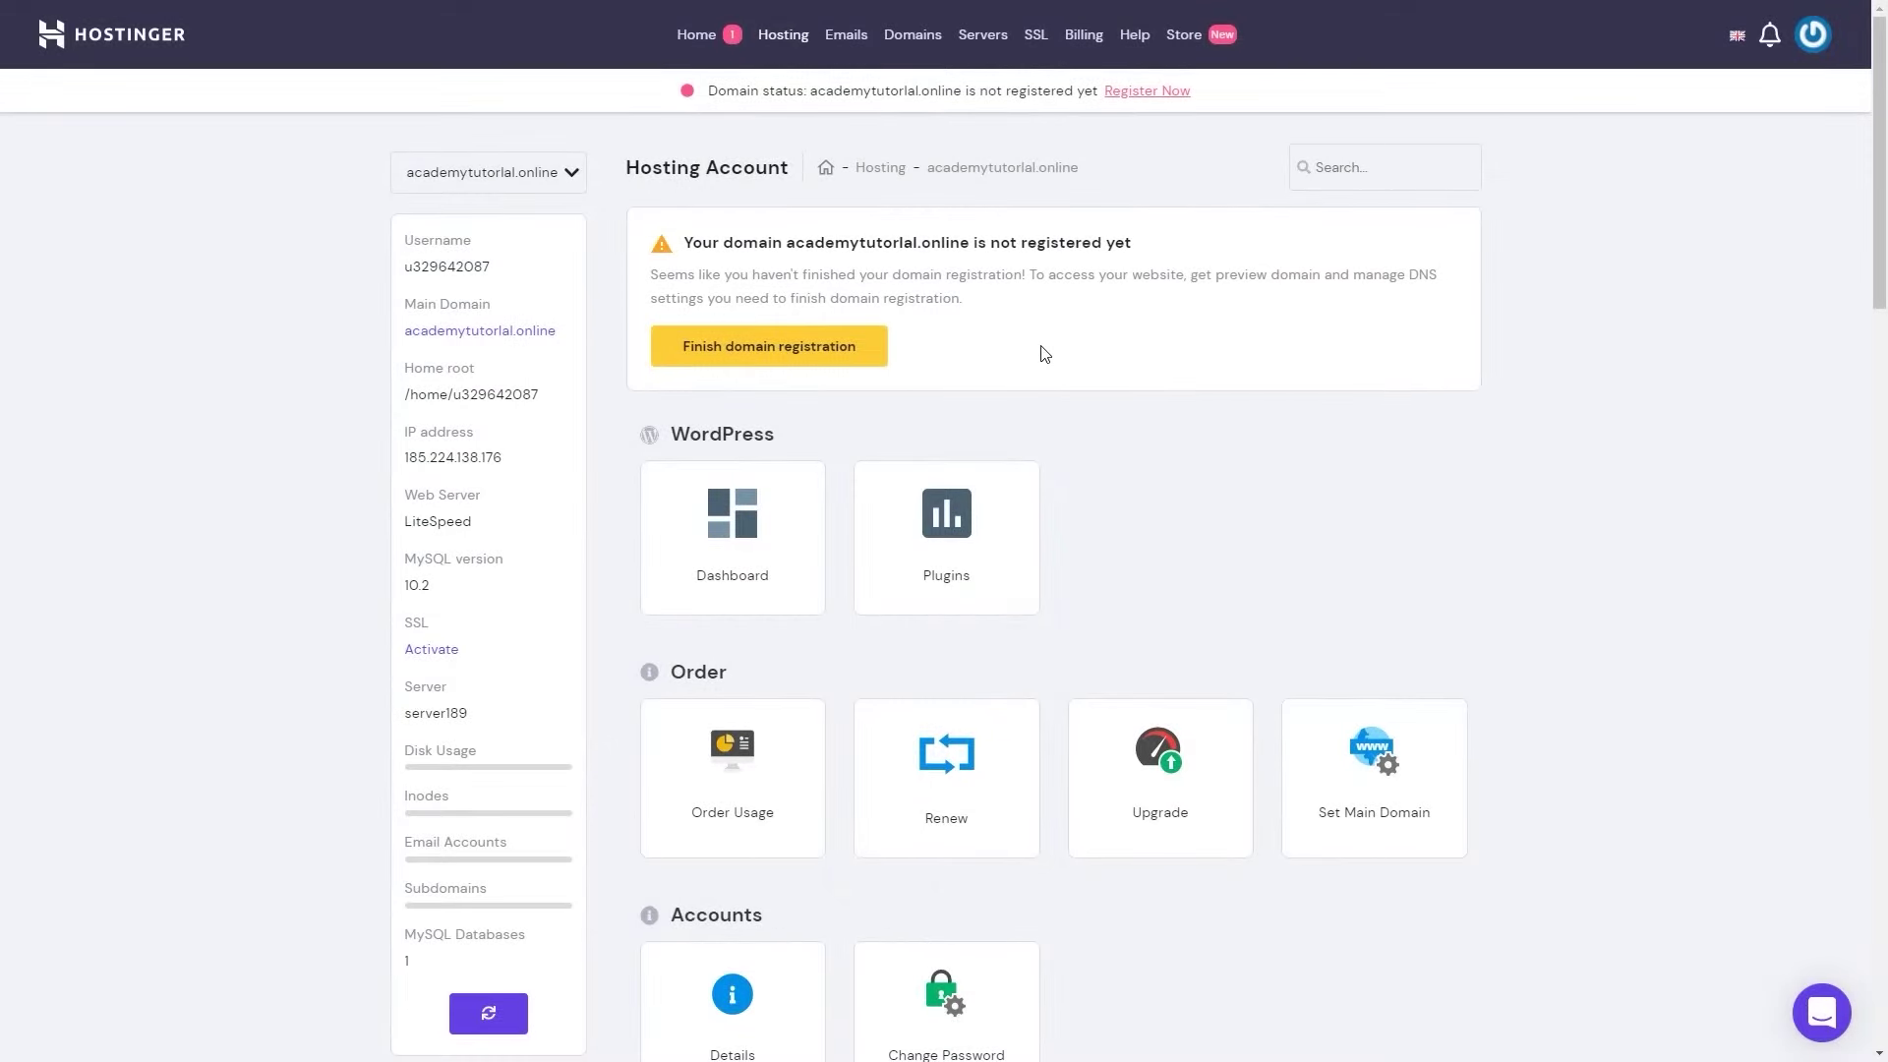
# Step: Finish registering academytutorlal.online and open its hosting account management
pyautogui.click(844, 352)
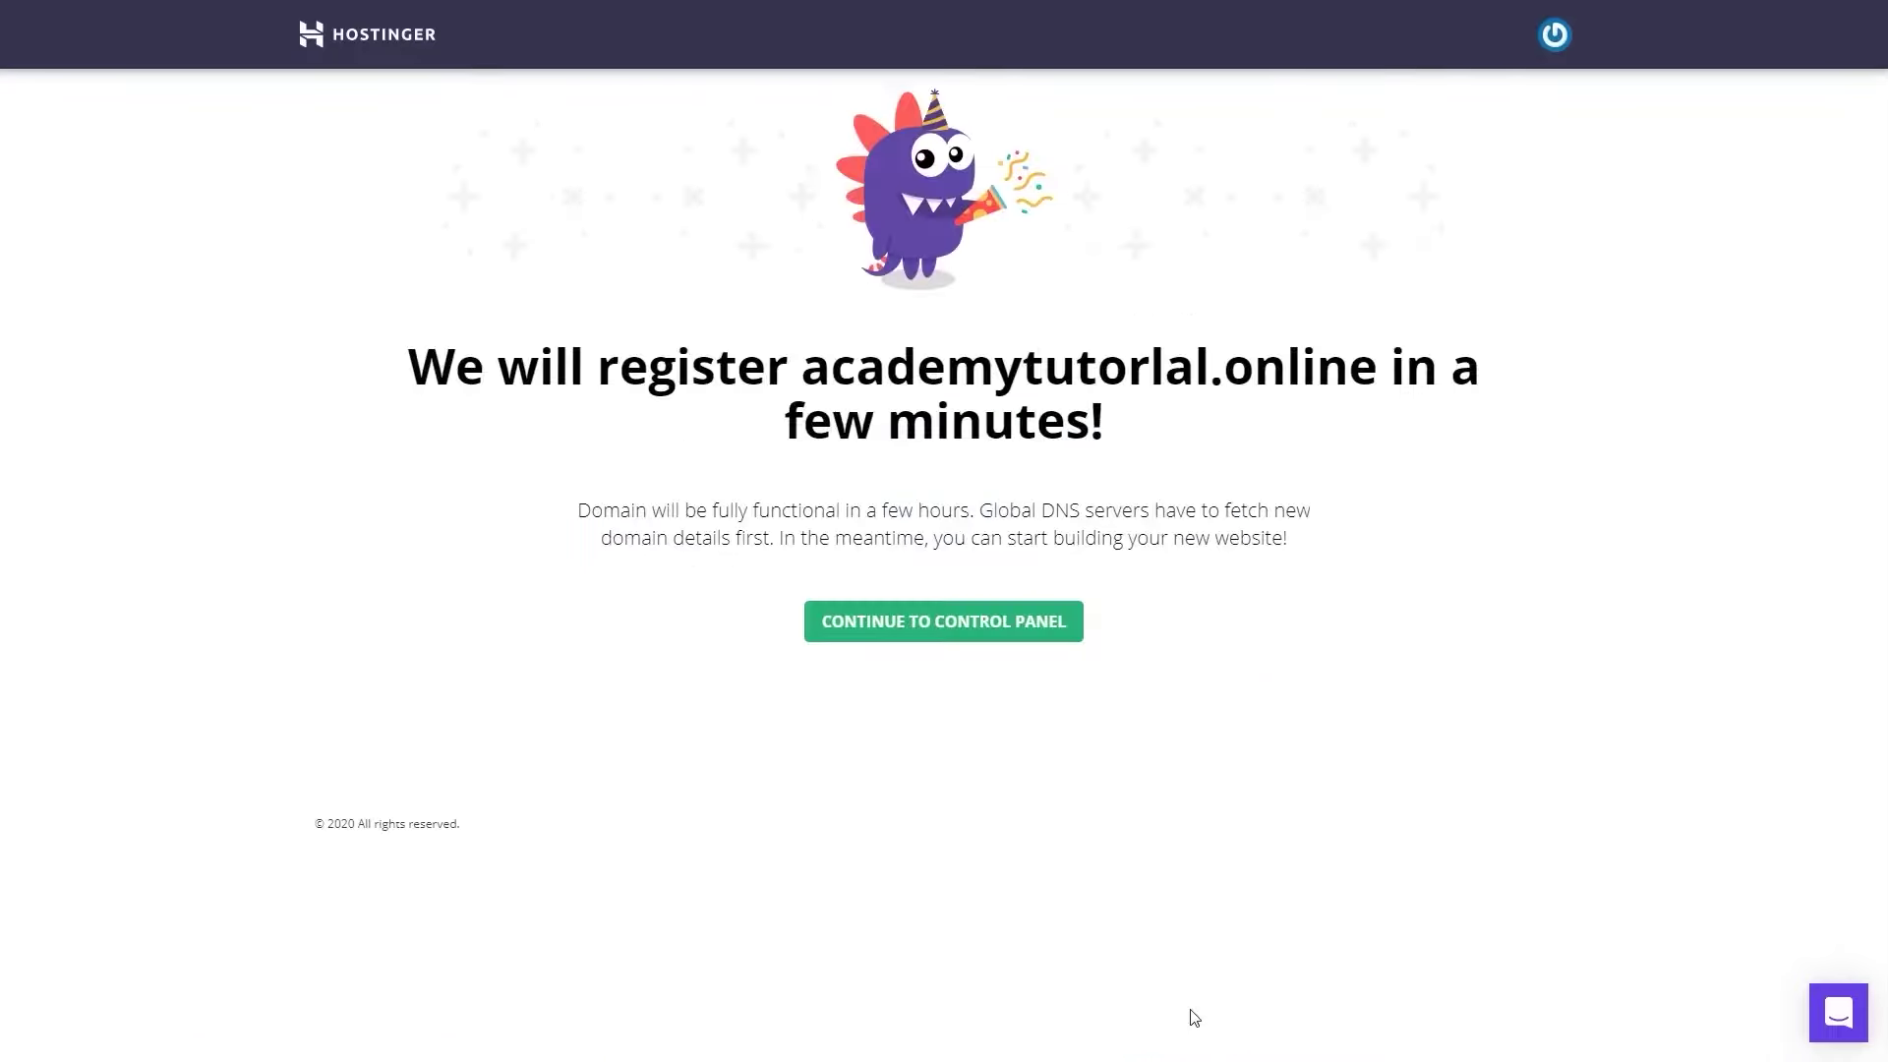
pyautogui.click(978, 637)
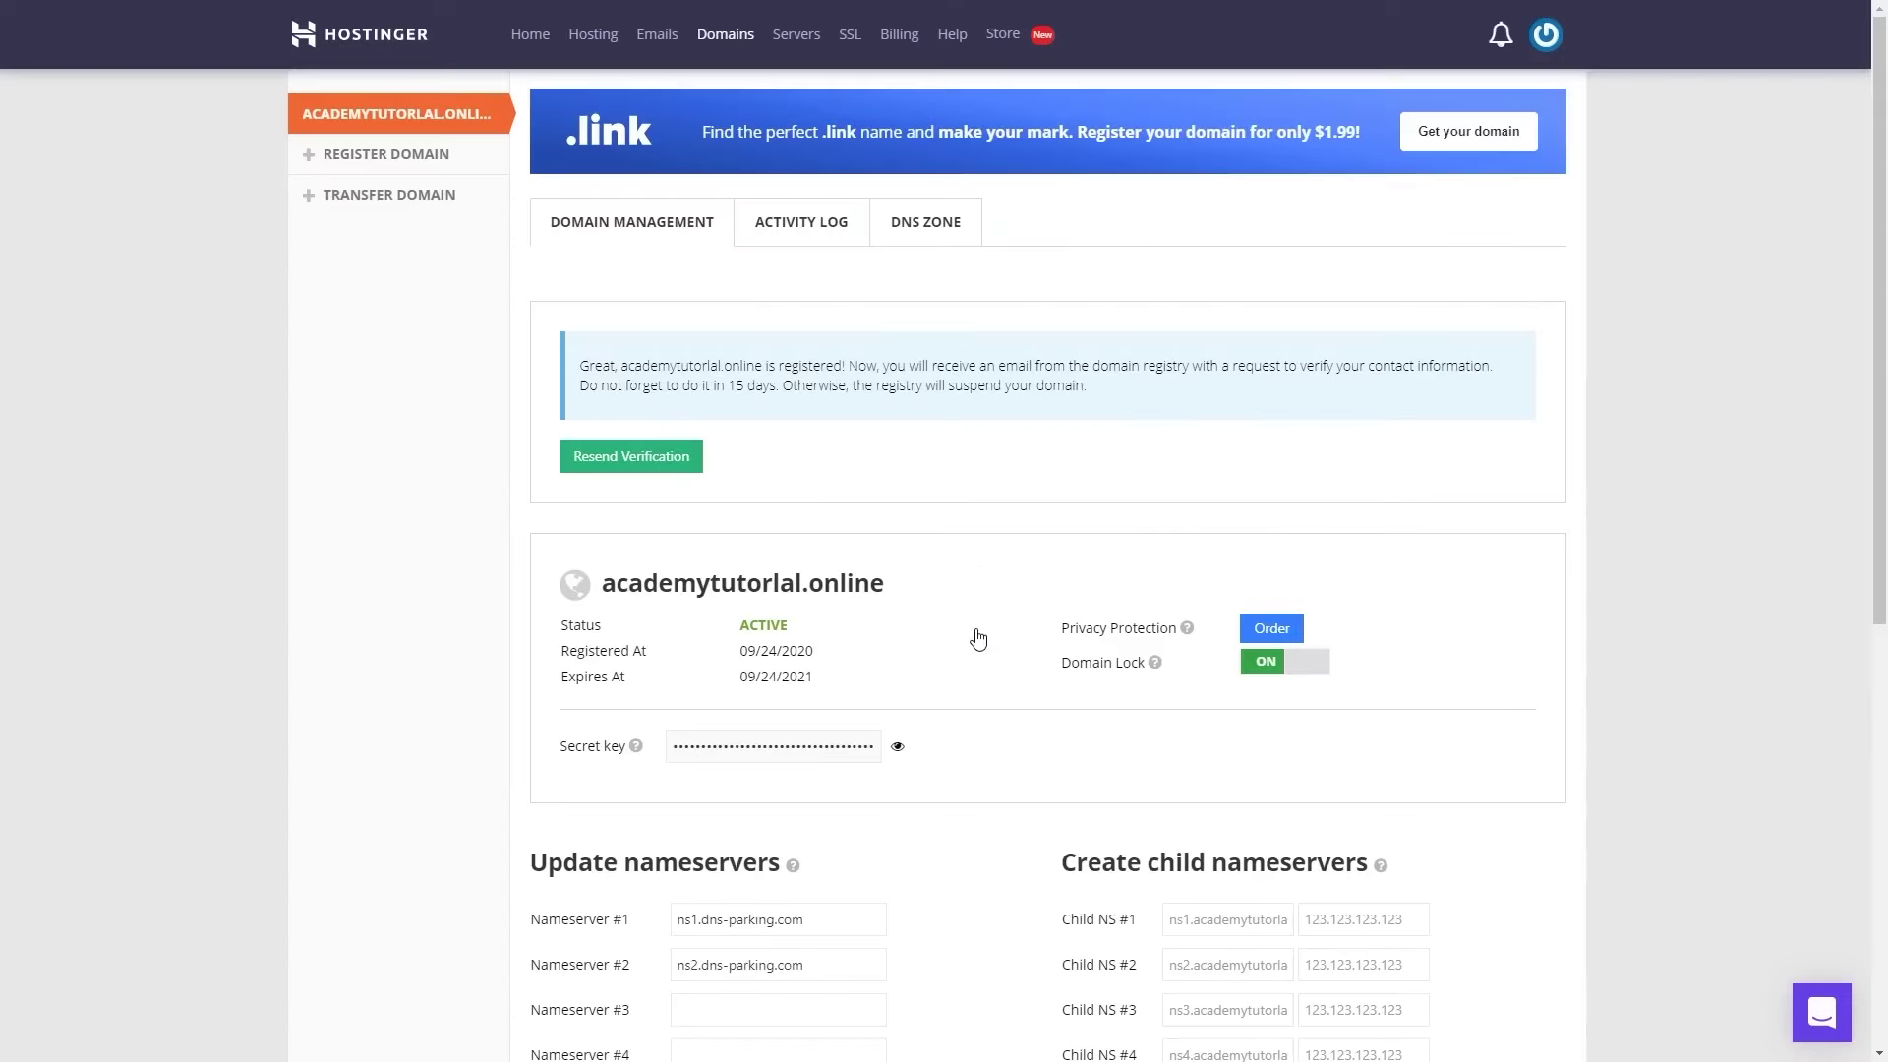
pyautogui.click(587, 41)
pyautogui.click(1399, 304)
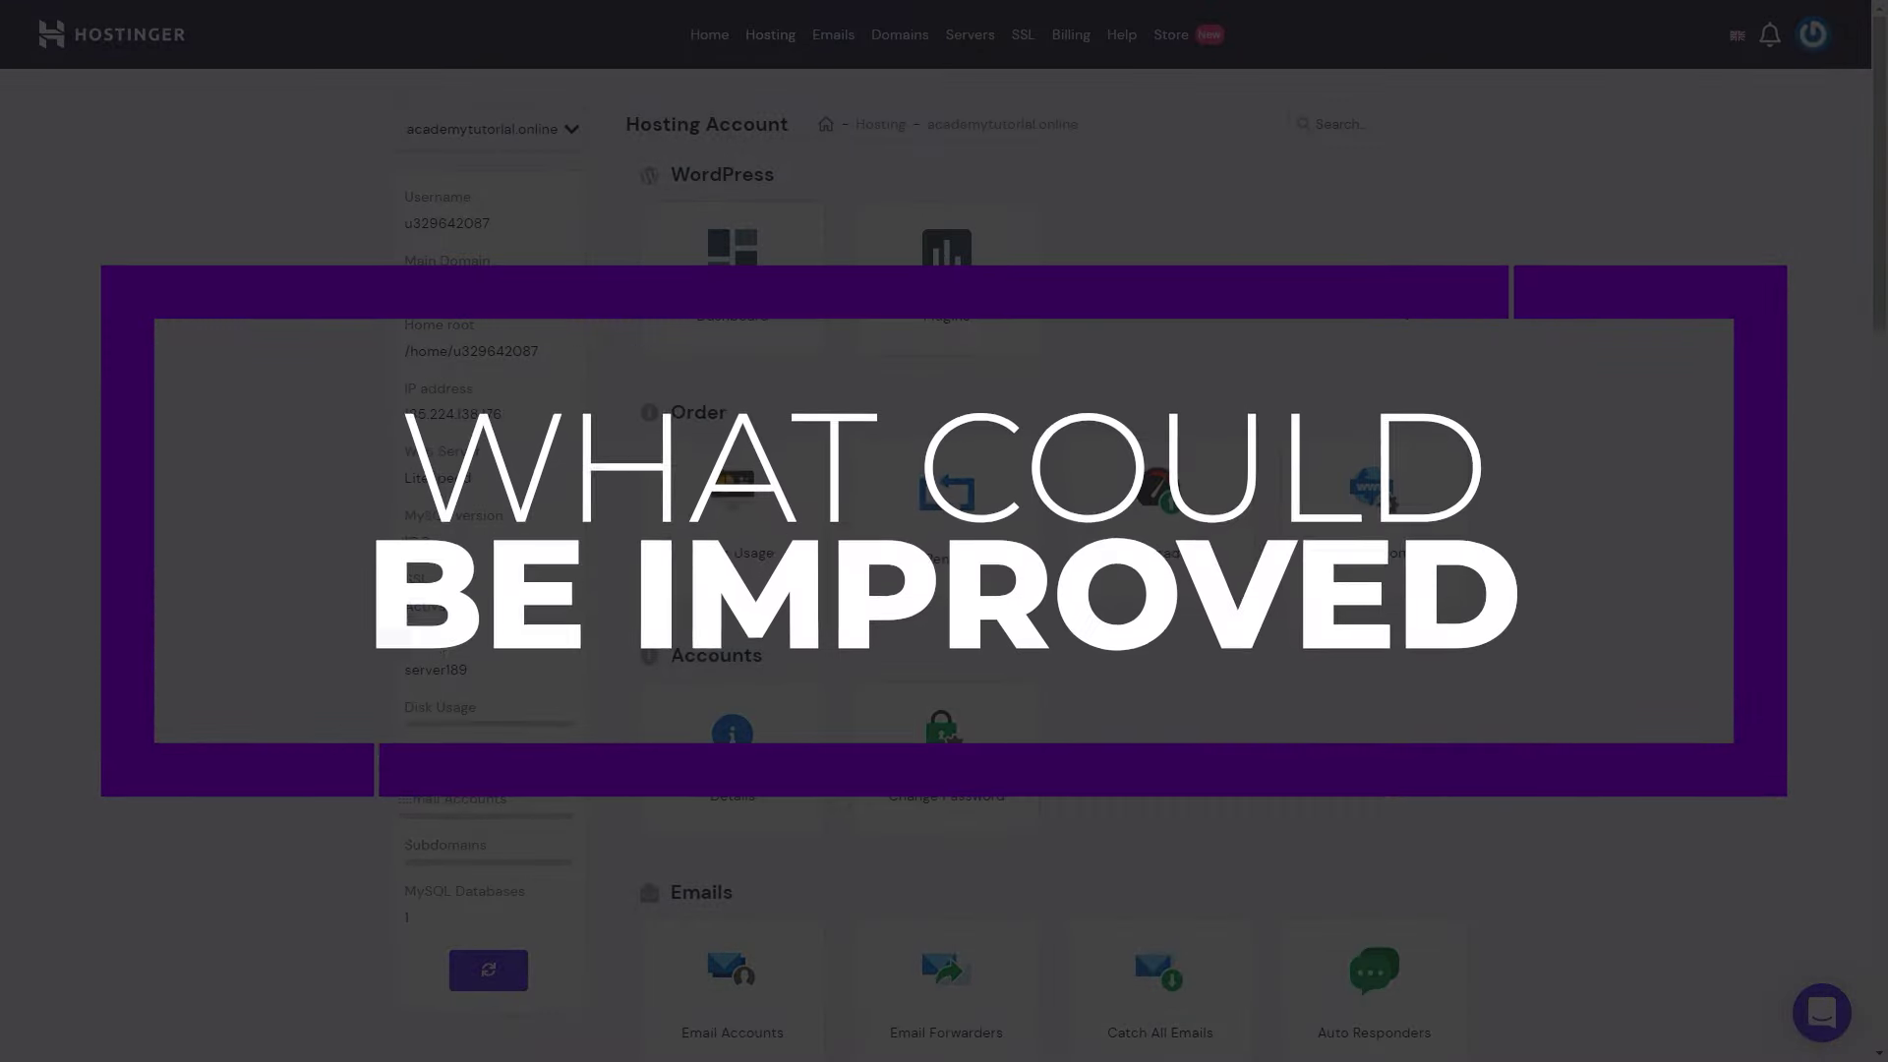
# Step: Install an SSL certificate for academytutorlal.online
pyautogui.scroll(-5, 1403, 308)
pyautogui.scroll(-6, 1403, 309)
pyautogui.scroll(-5, 1403, 309)
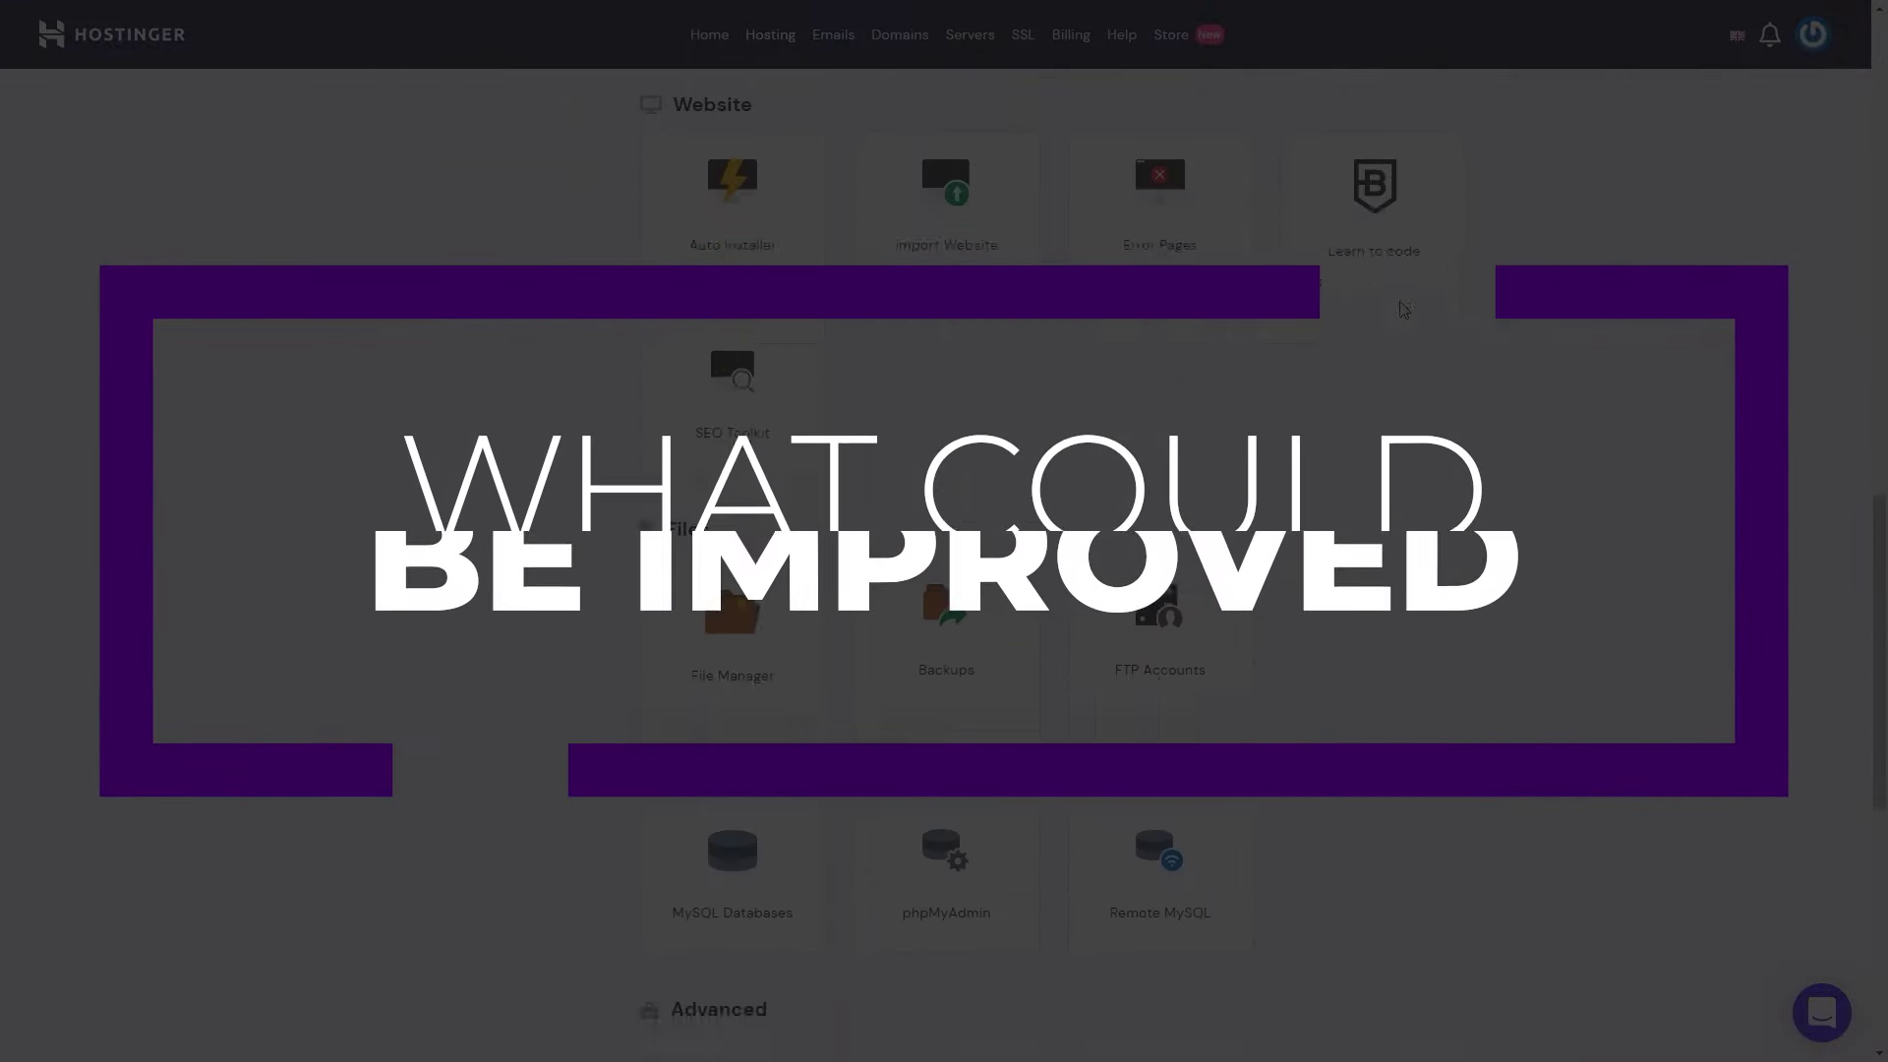
pyautogui.scroll(-5, 1403, 309)
pyautogui.click(1396, 652)
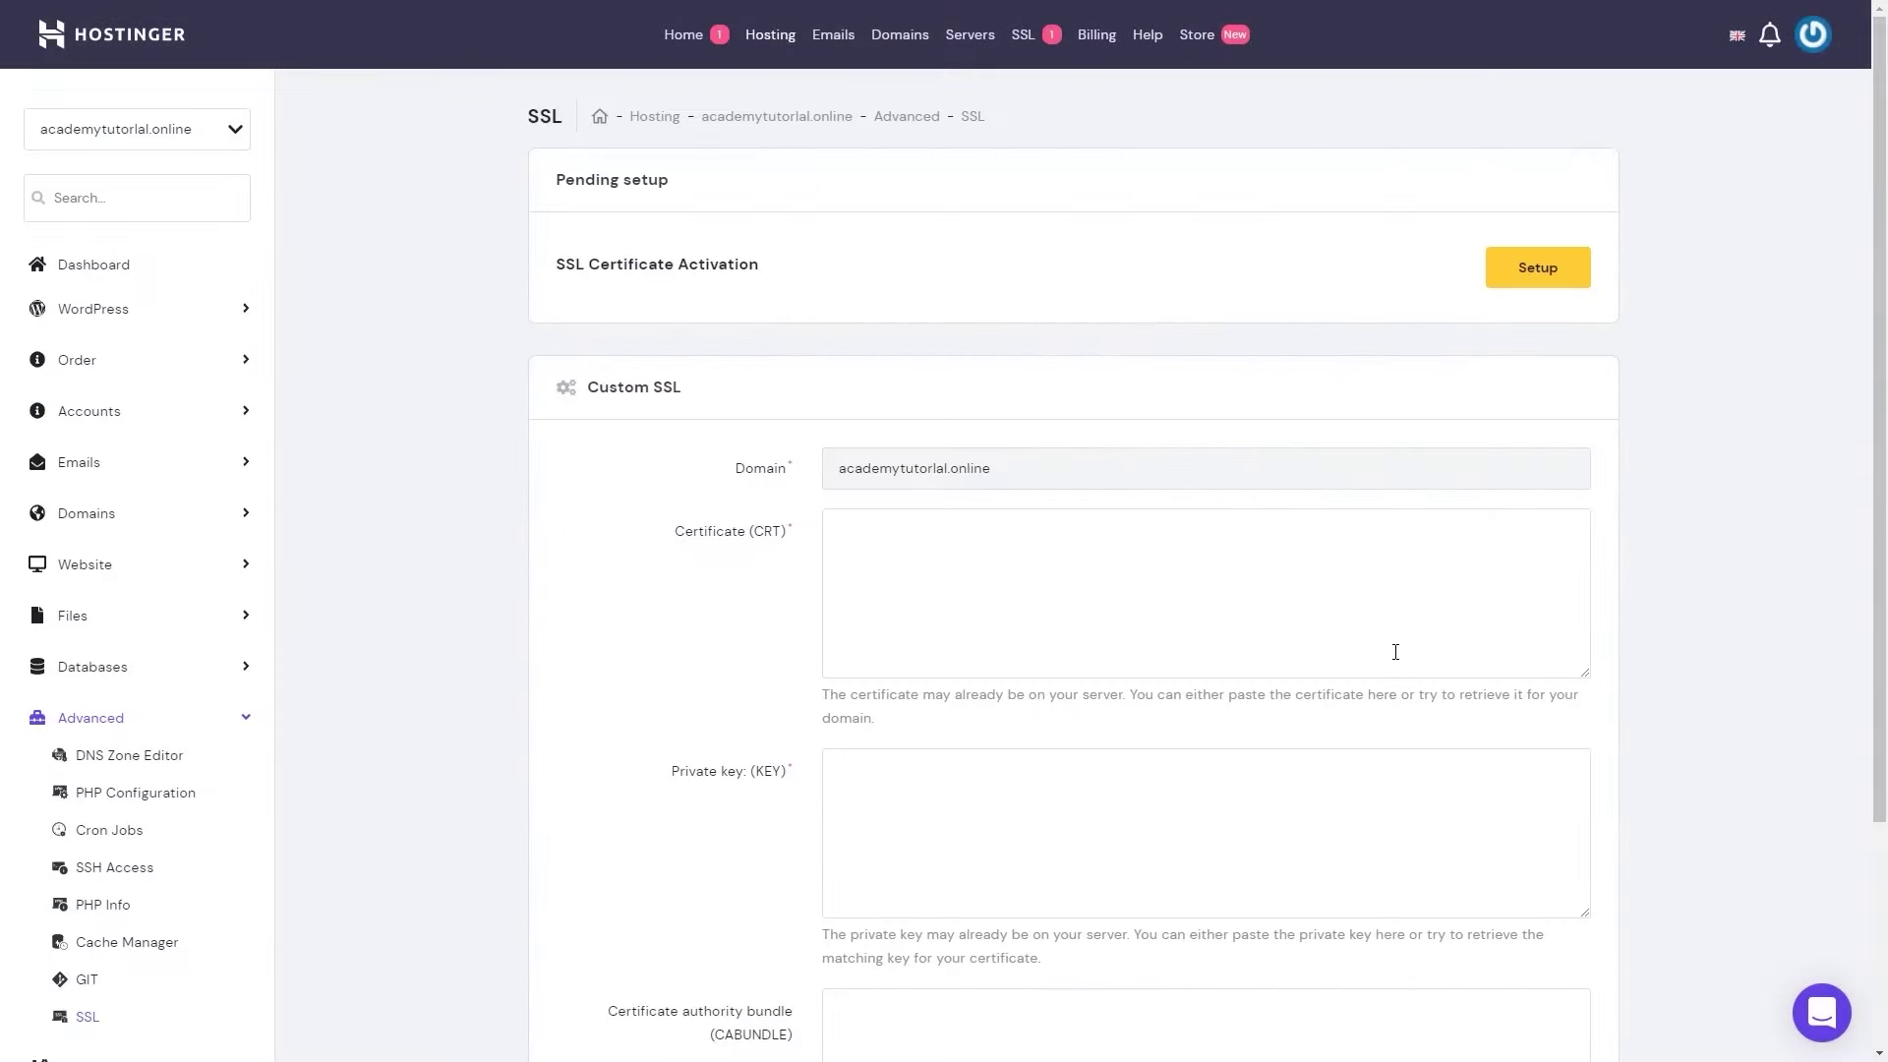
pyautogui.click(1565, 276)
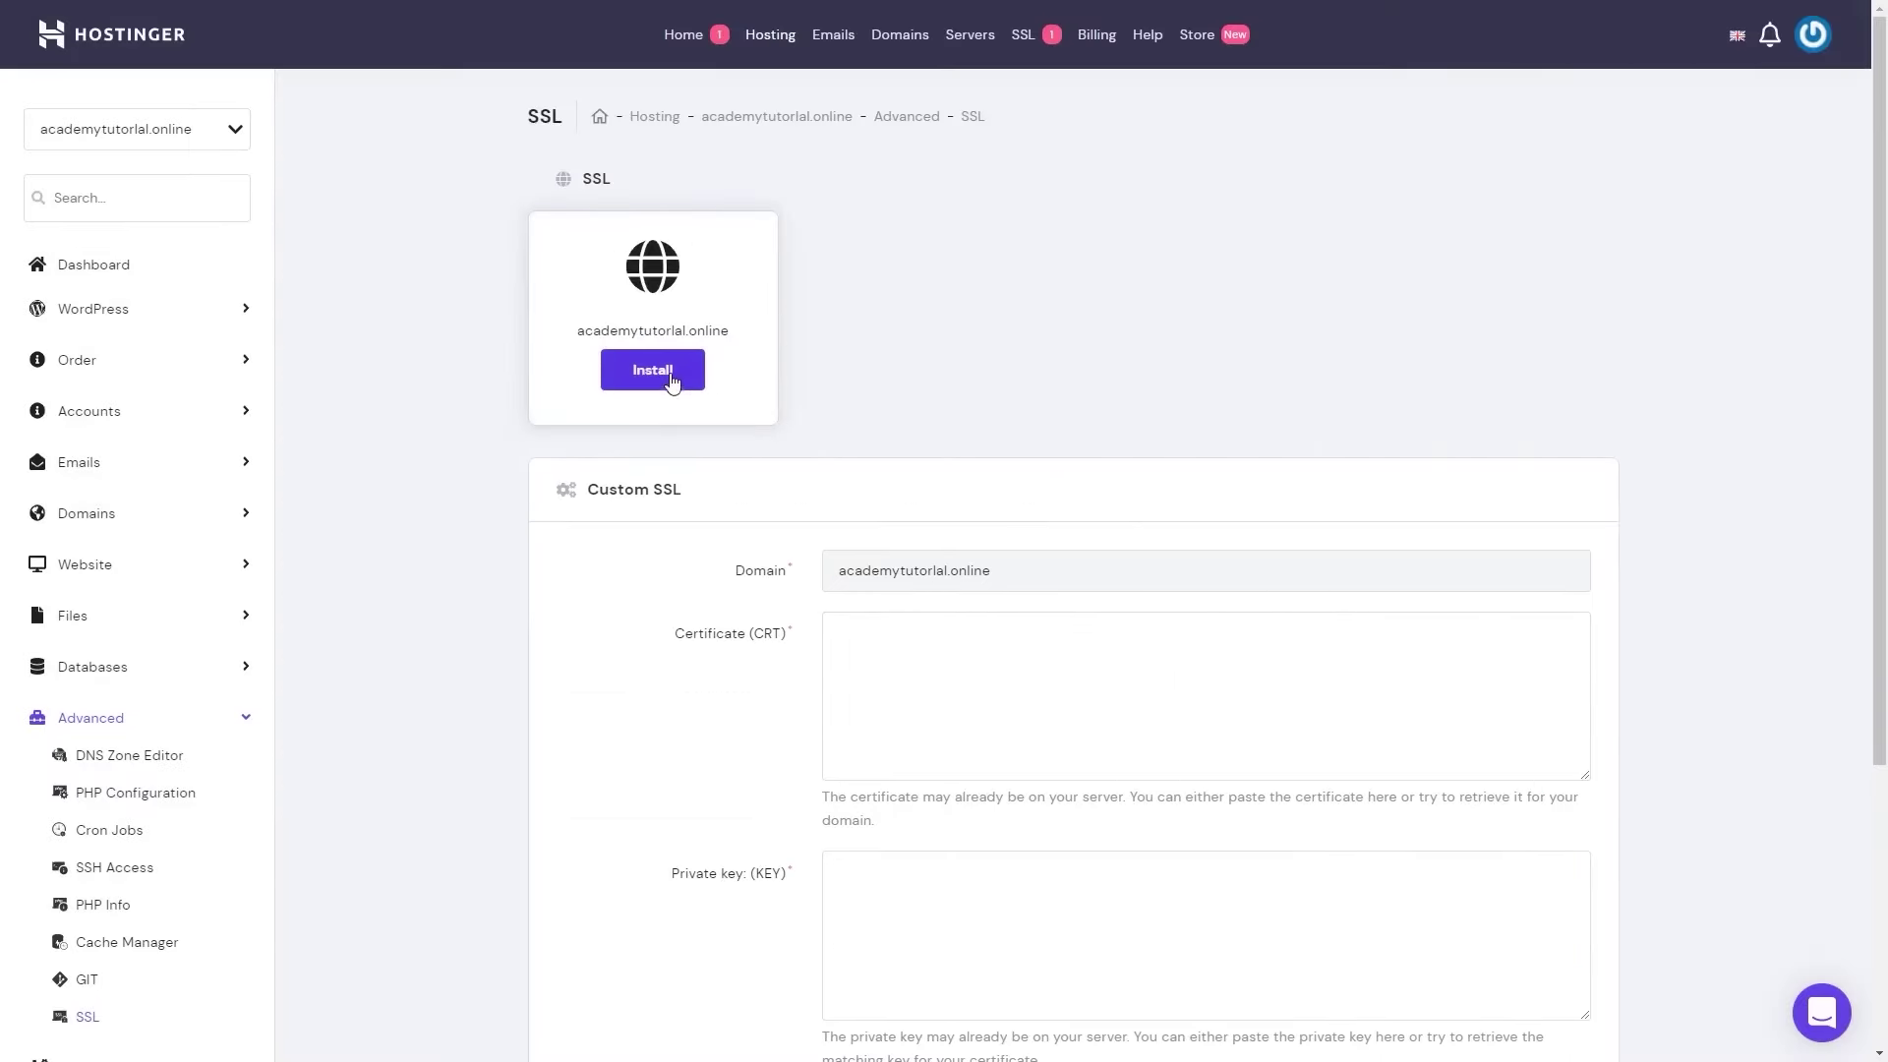
pyautogui.click(671, 375)
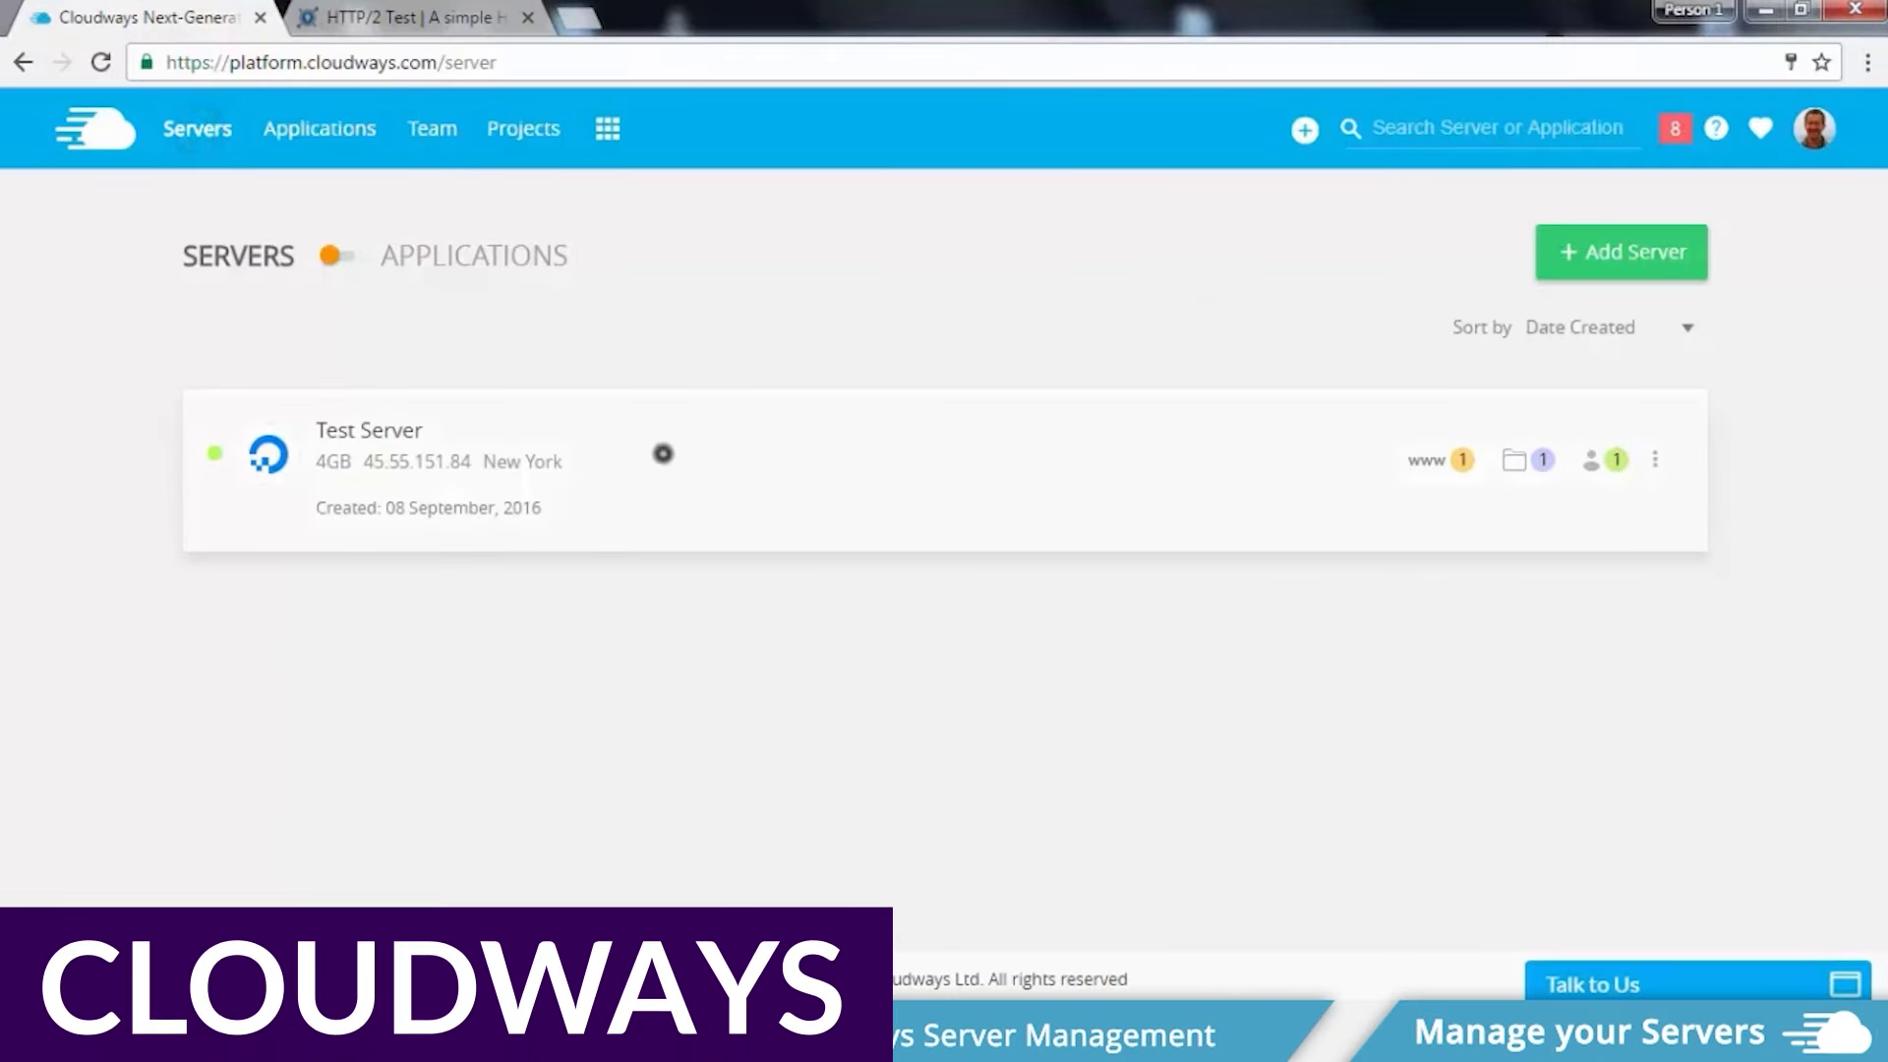
# Step: Show Test Server's monitoring graph for free memory instead of reads per second
pyautogui.click(663, 453)
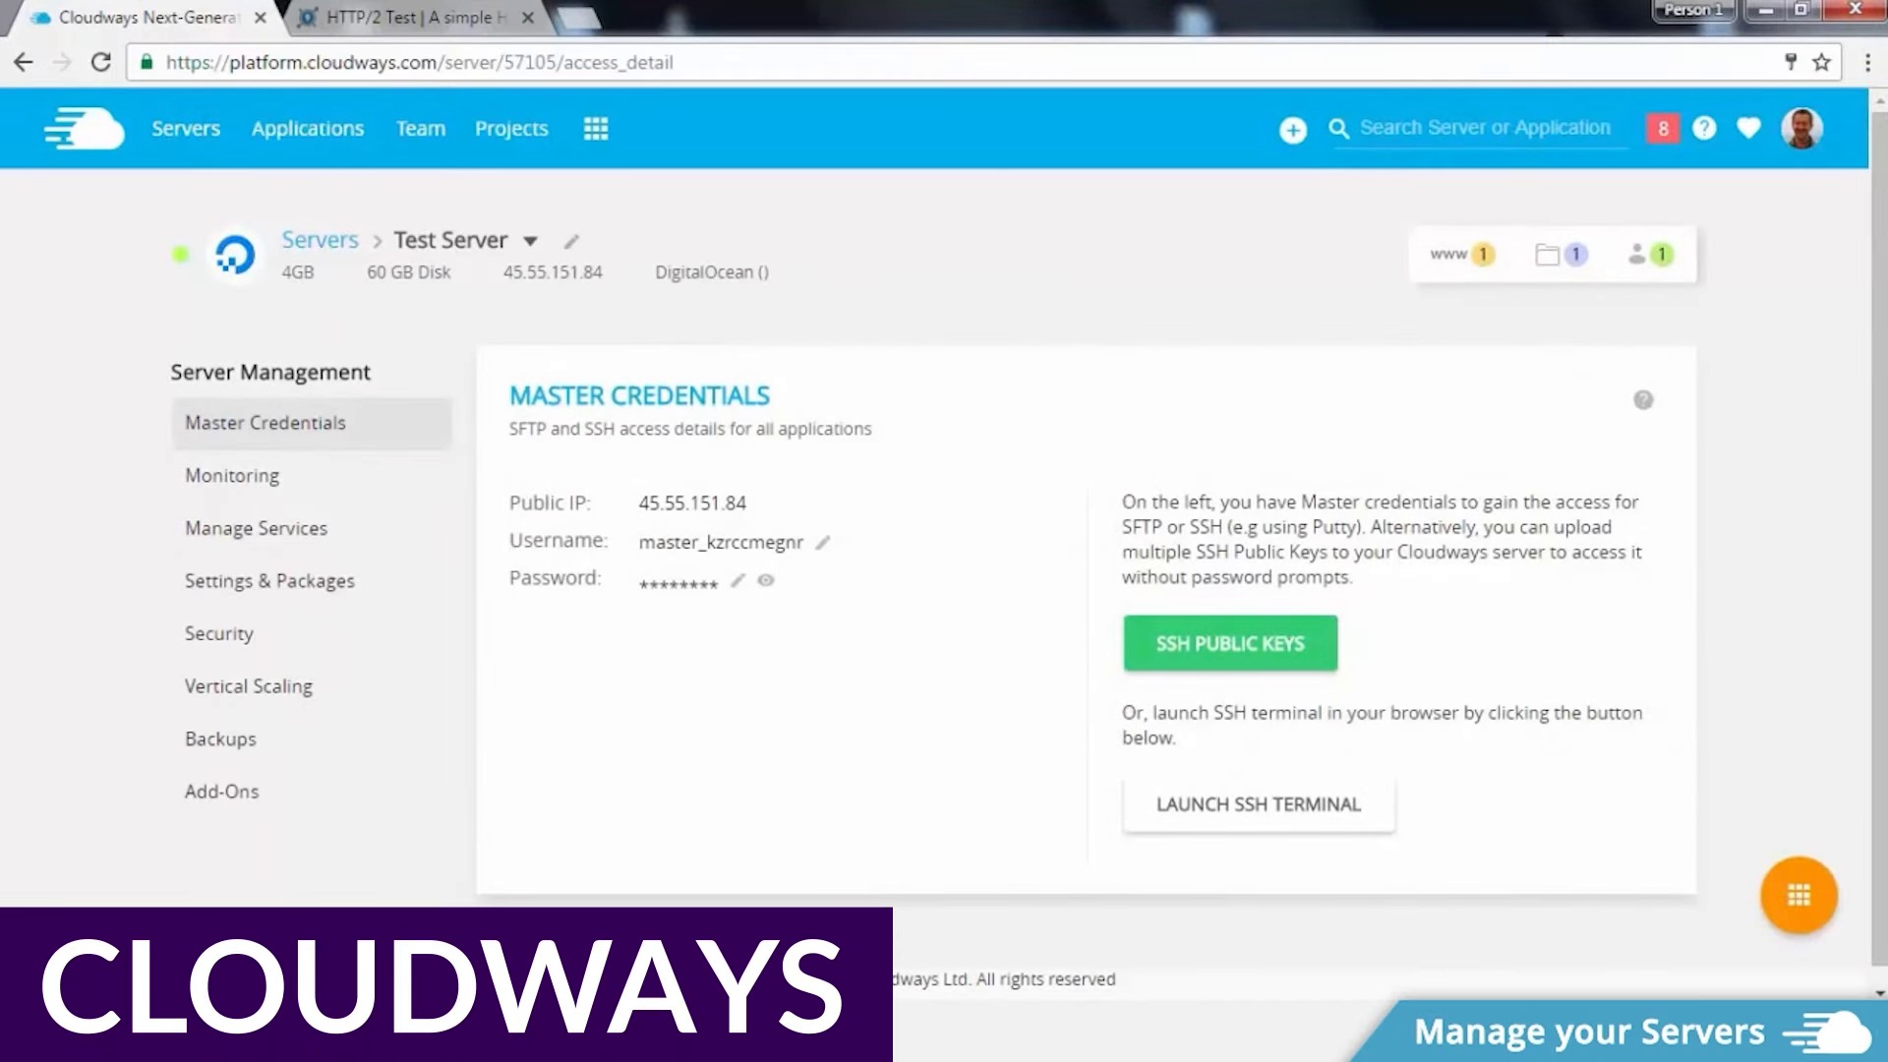
pyautogui.click(232, 475)
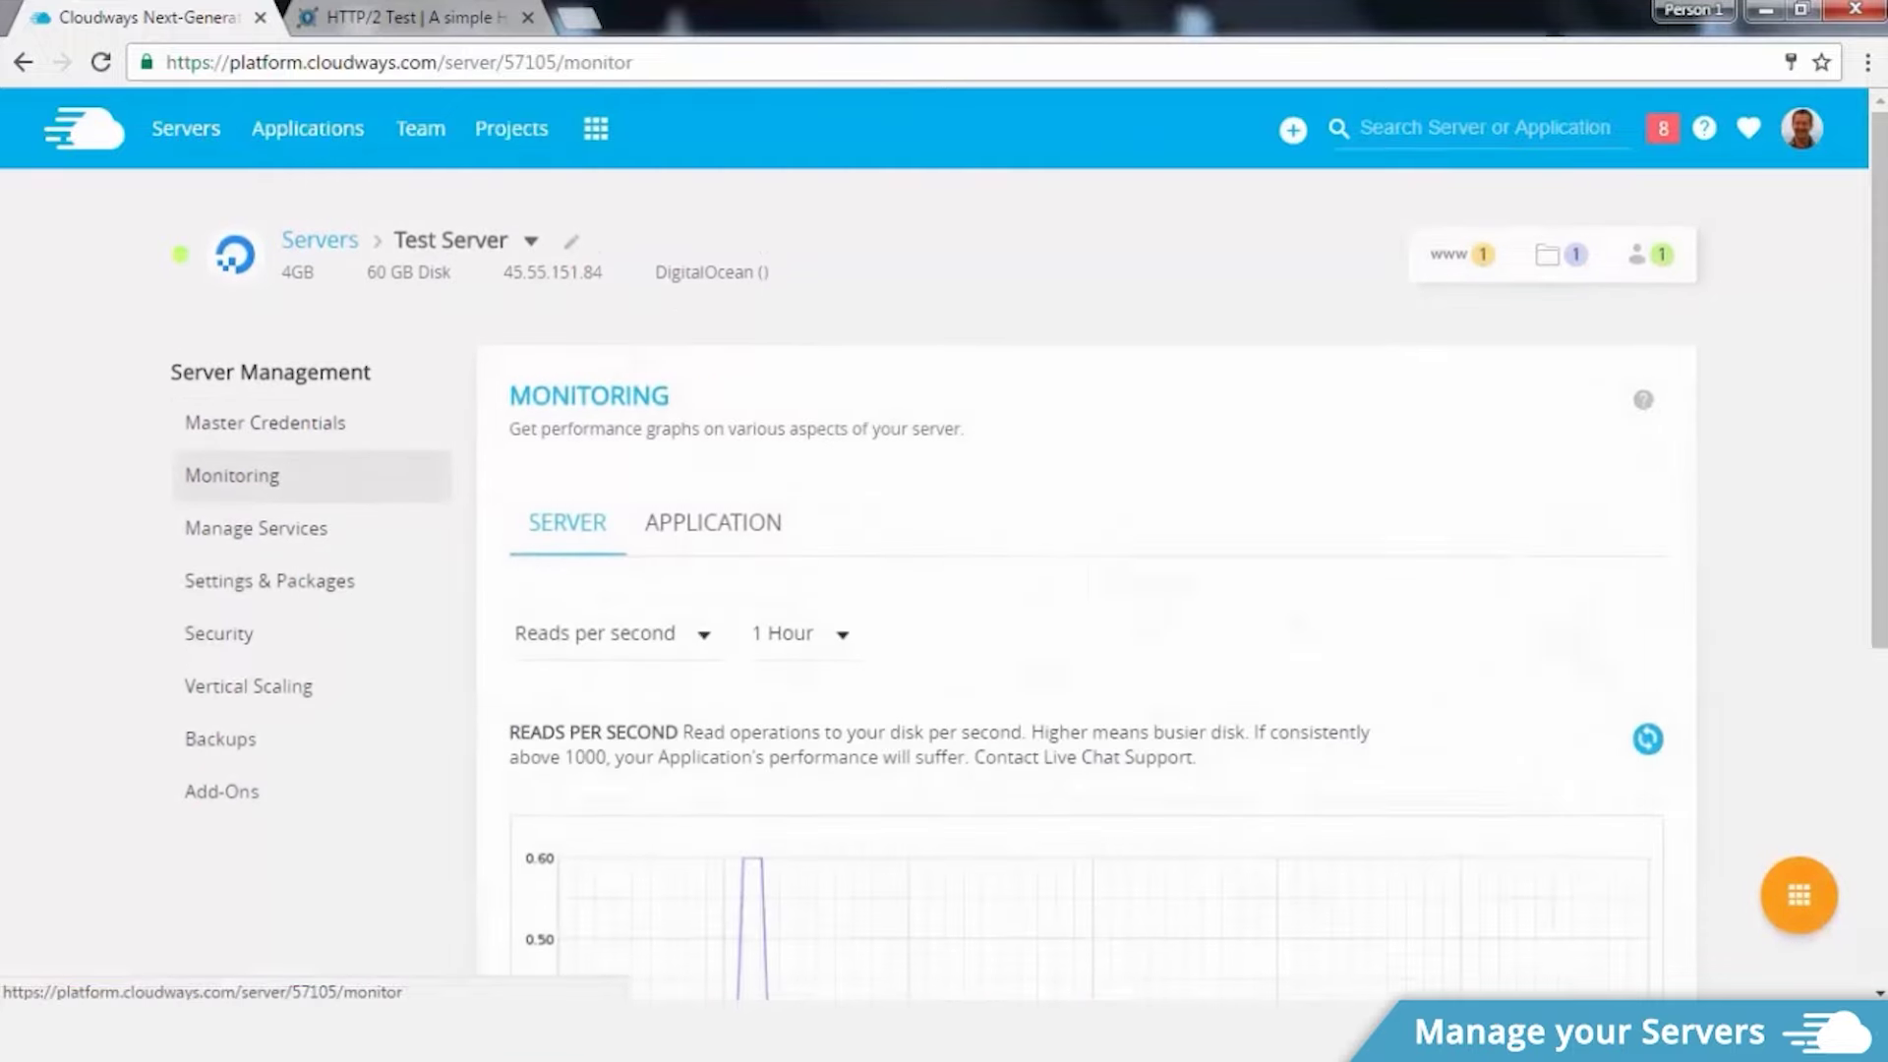
pyautogui.scroll(-2, 1180, 590)
pyautogui.click(609, 472)
pyautogui.scroll(-1, 639, 492)
pyautogui.scroll(2, 678, 481)
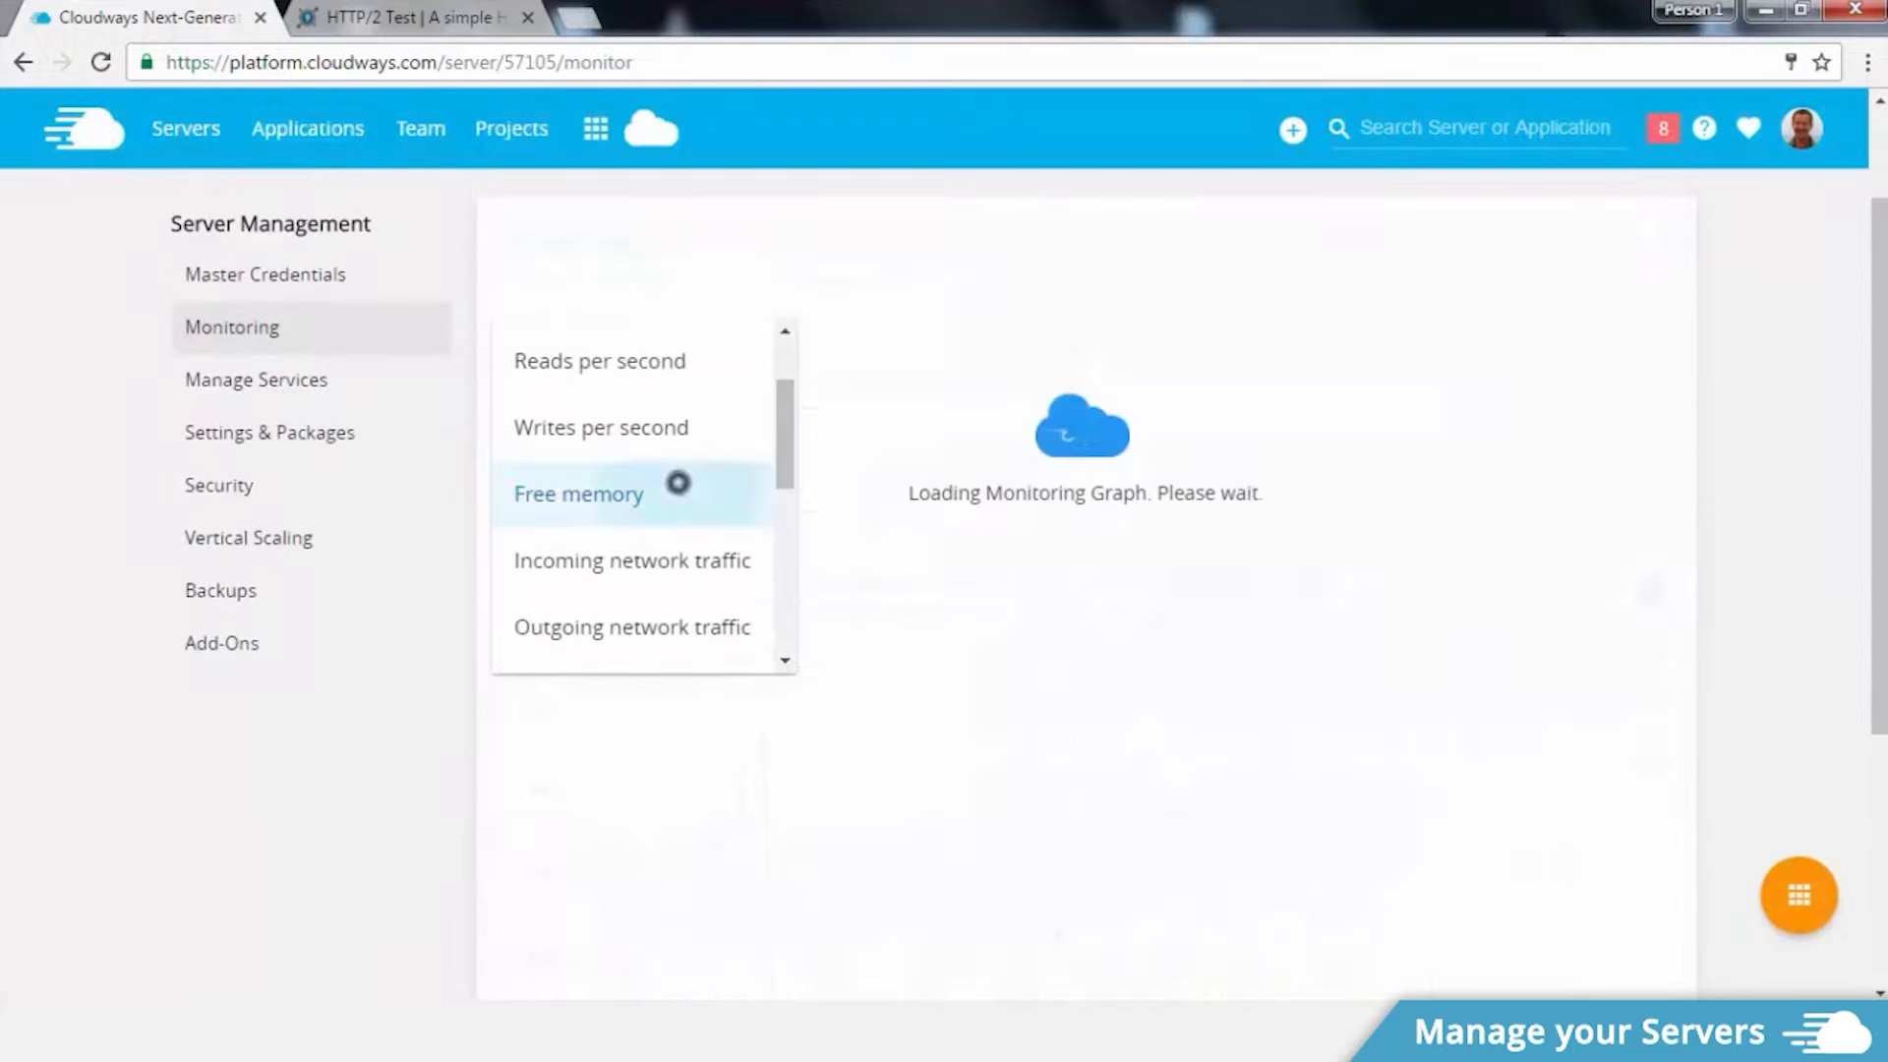
pyautogui.click(678, 481)
pyautogui.scroll(-3, 1082, 590)
pyautogui.scroll(4, 1081, 590)
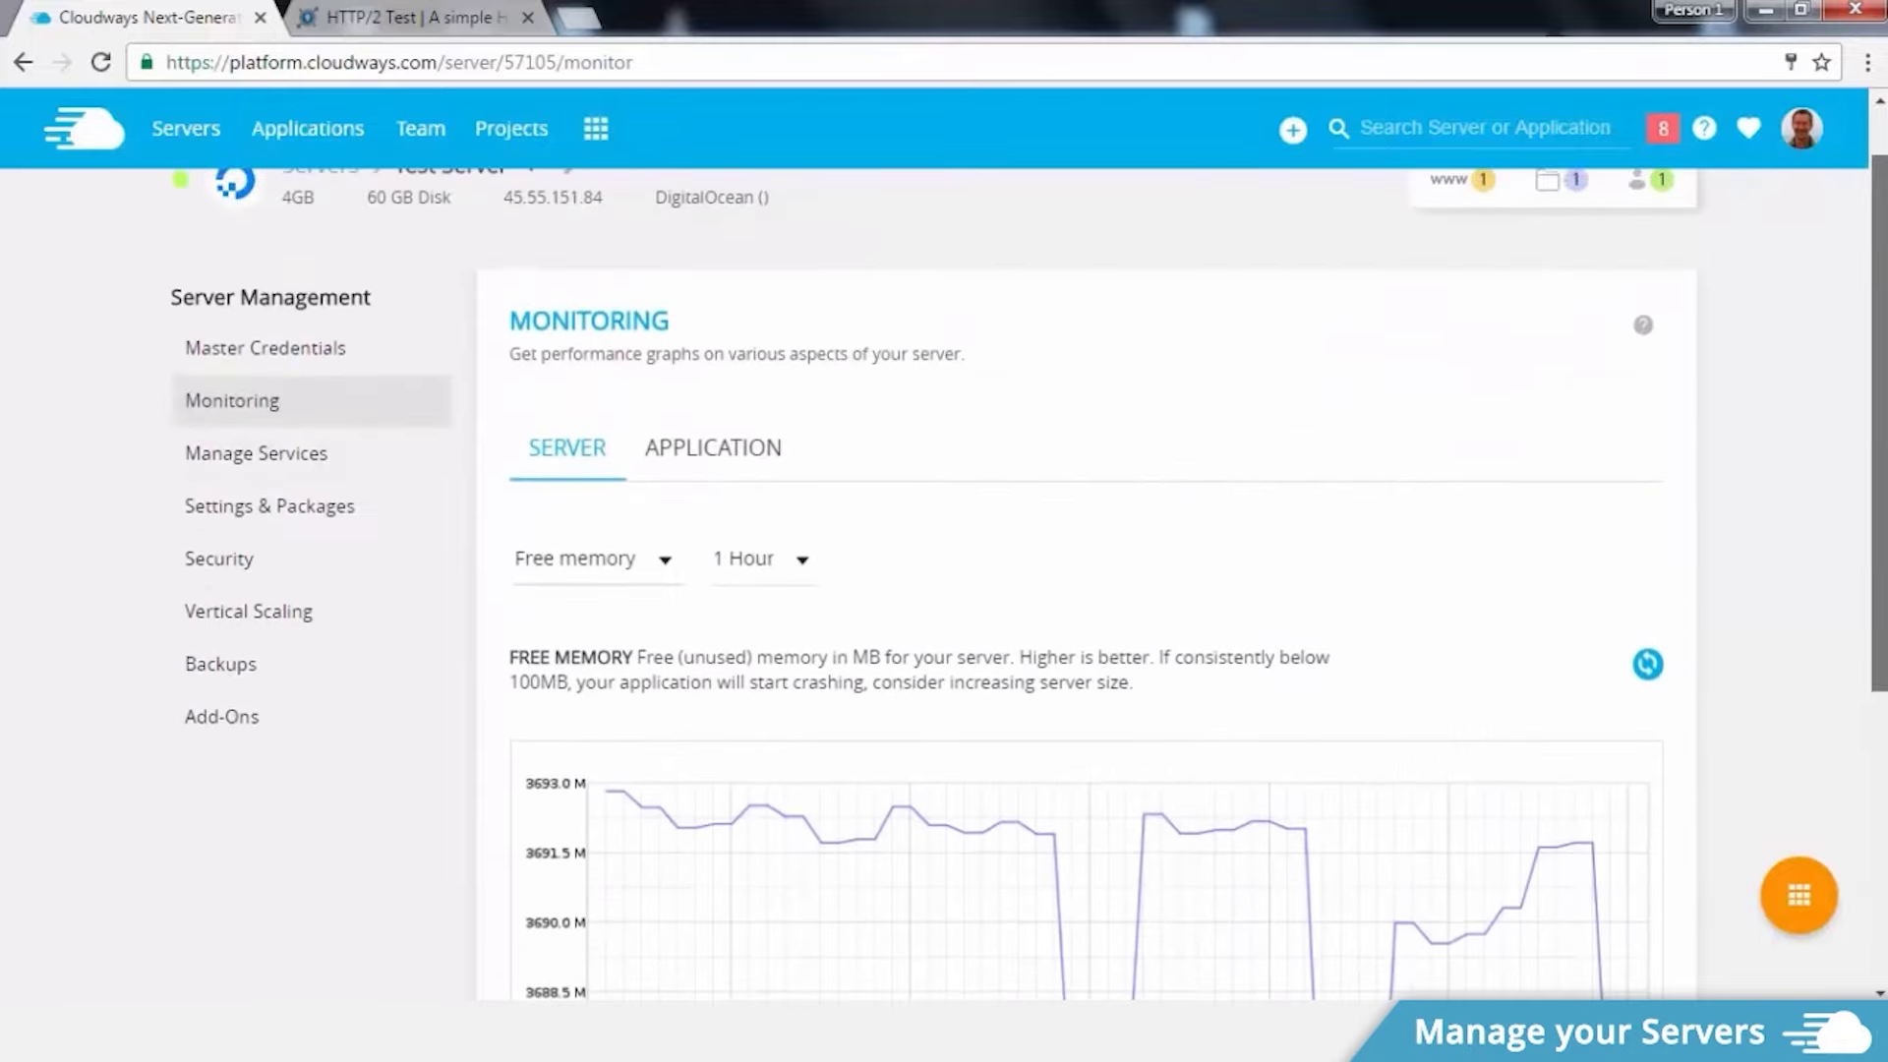
# Step: Restart Test Server's Apache service from Manage Services
pyautogui.click(256, 452)
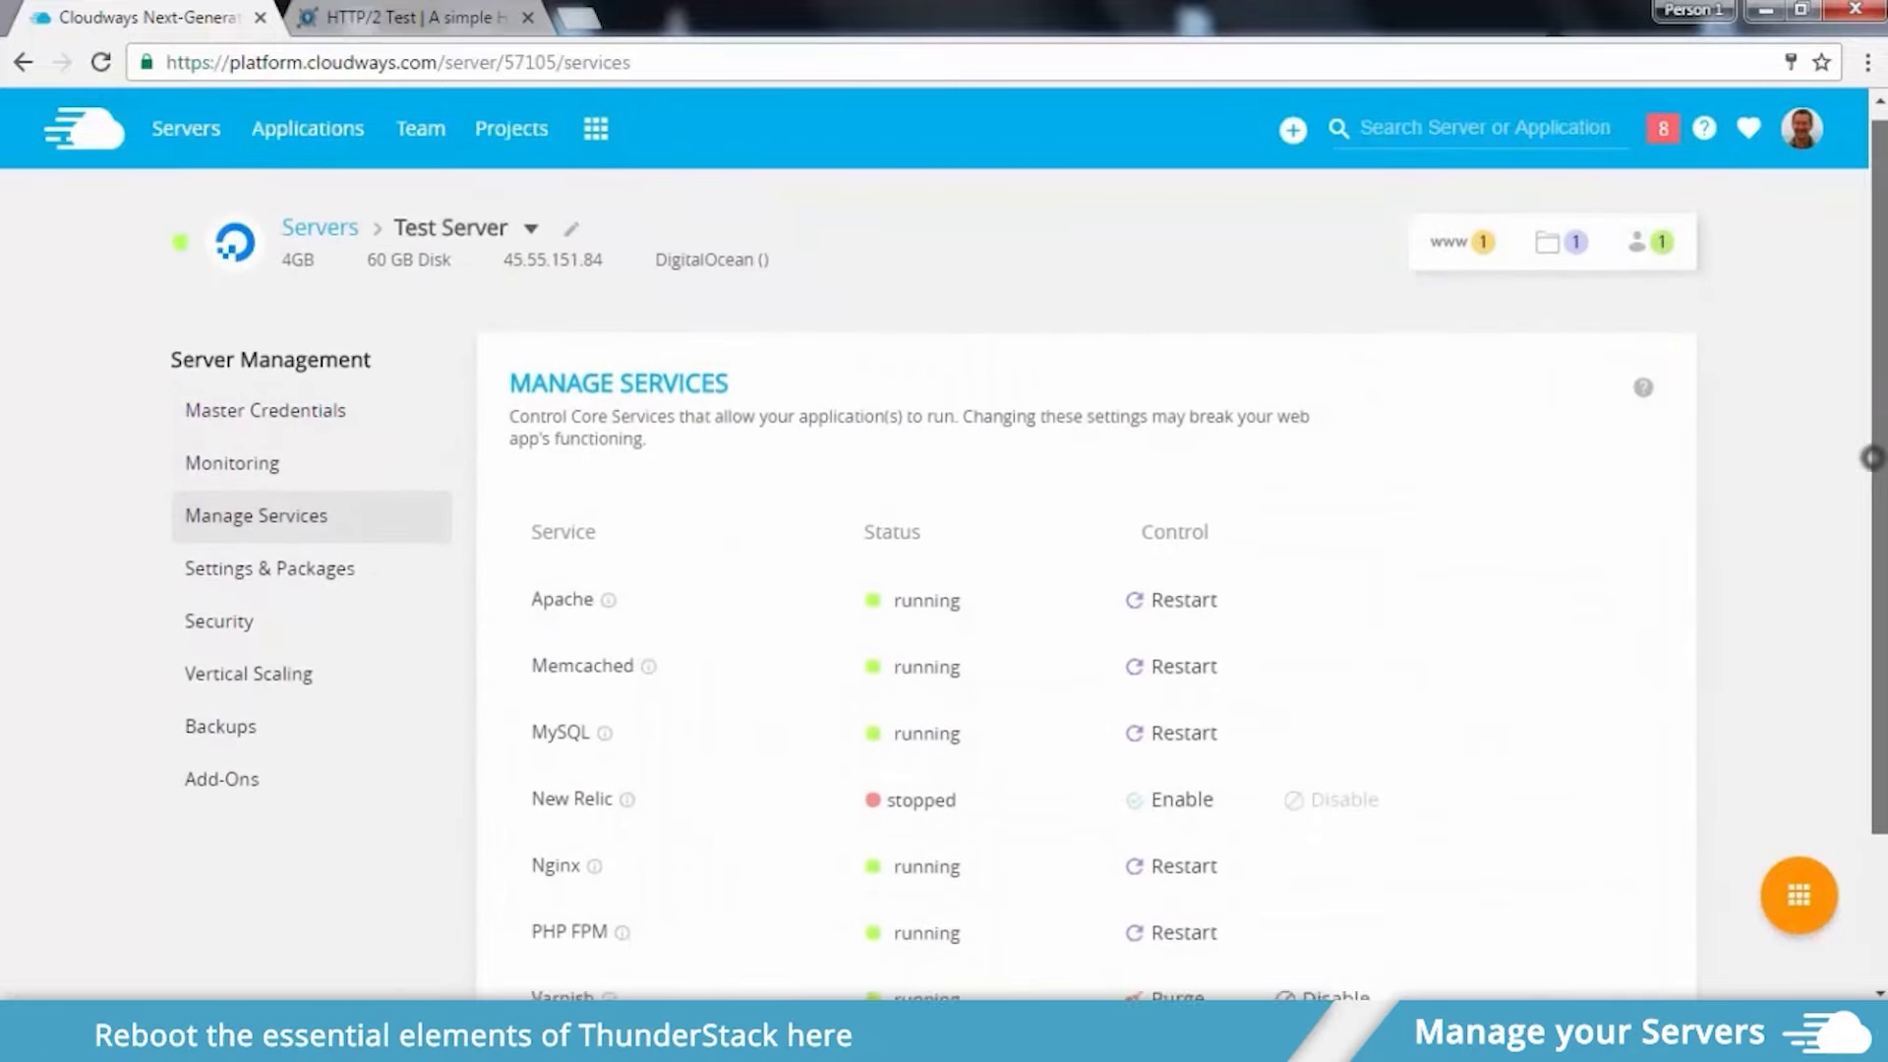
pyautogui.scroll(-1, 1871, 458)
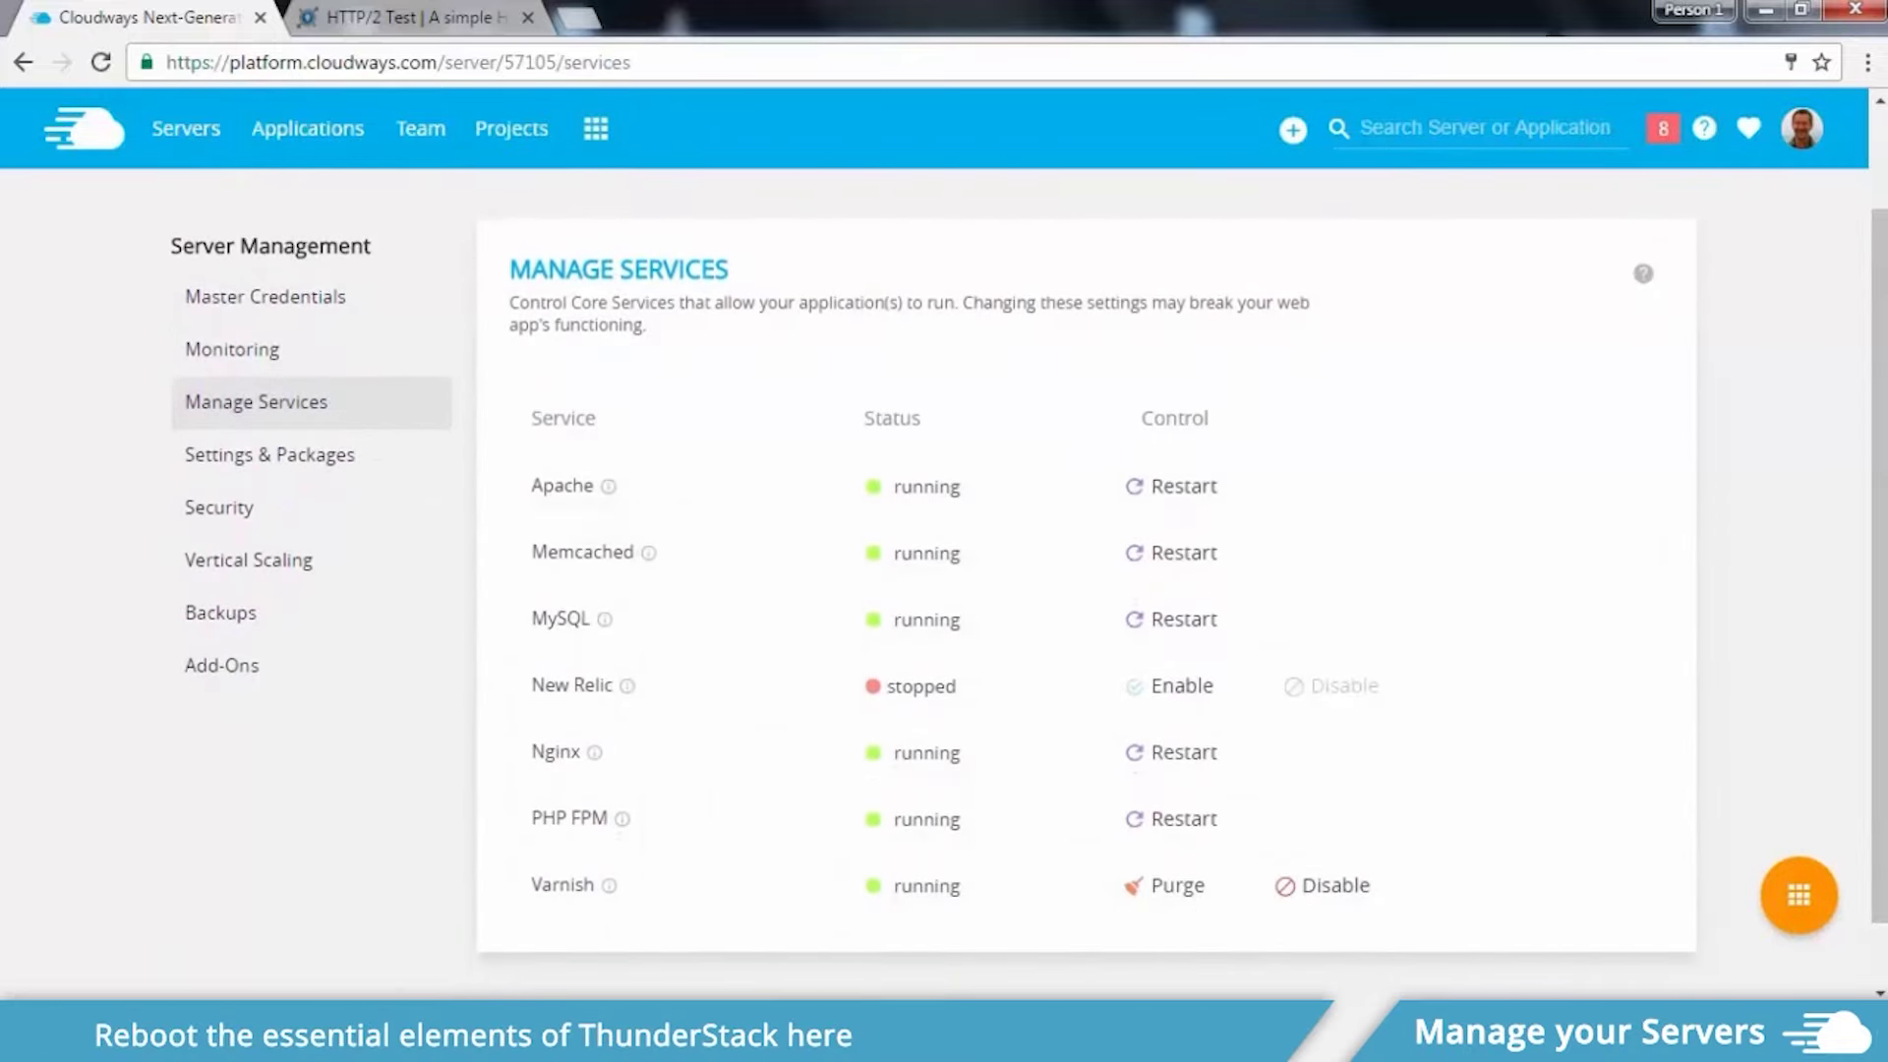
pyautogui.click(1175, 485)
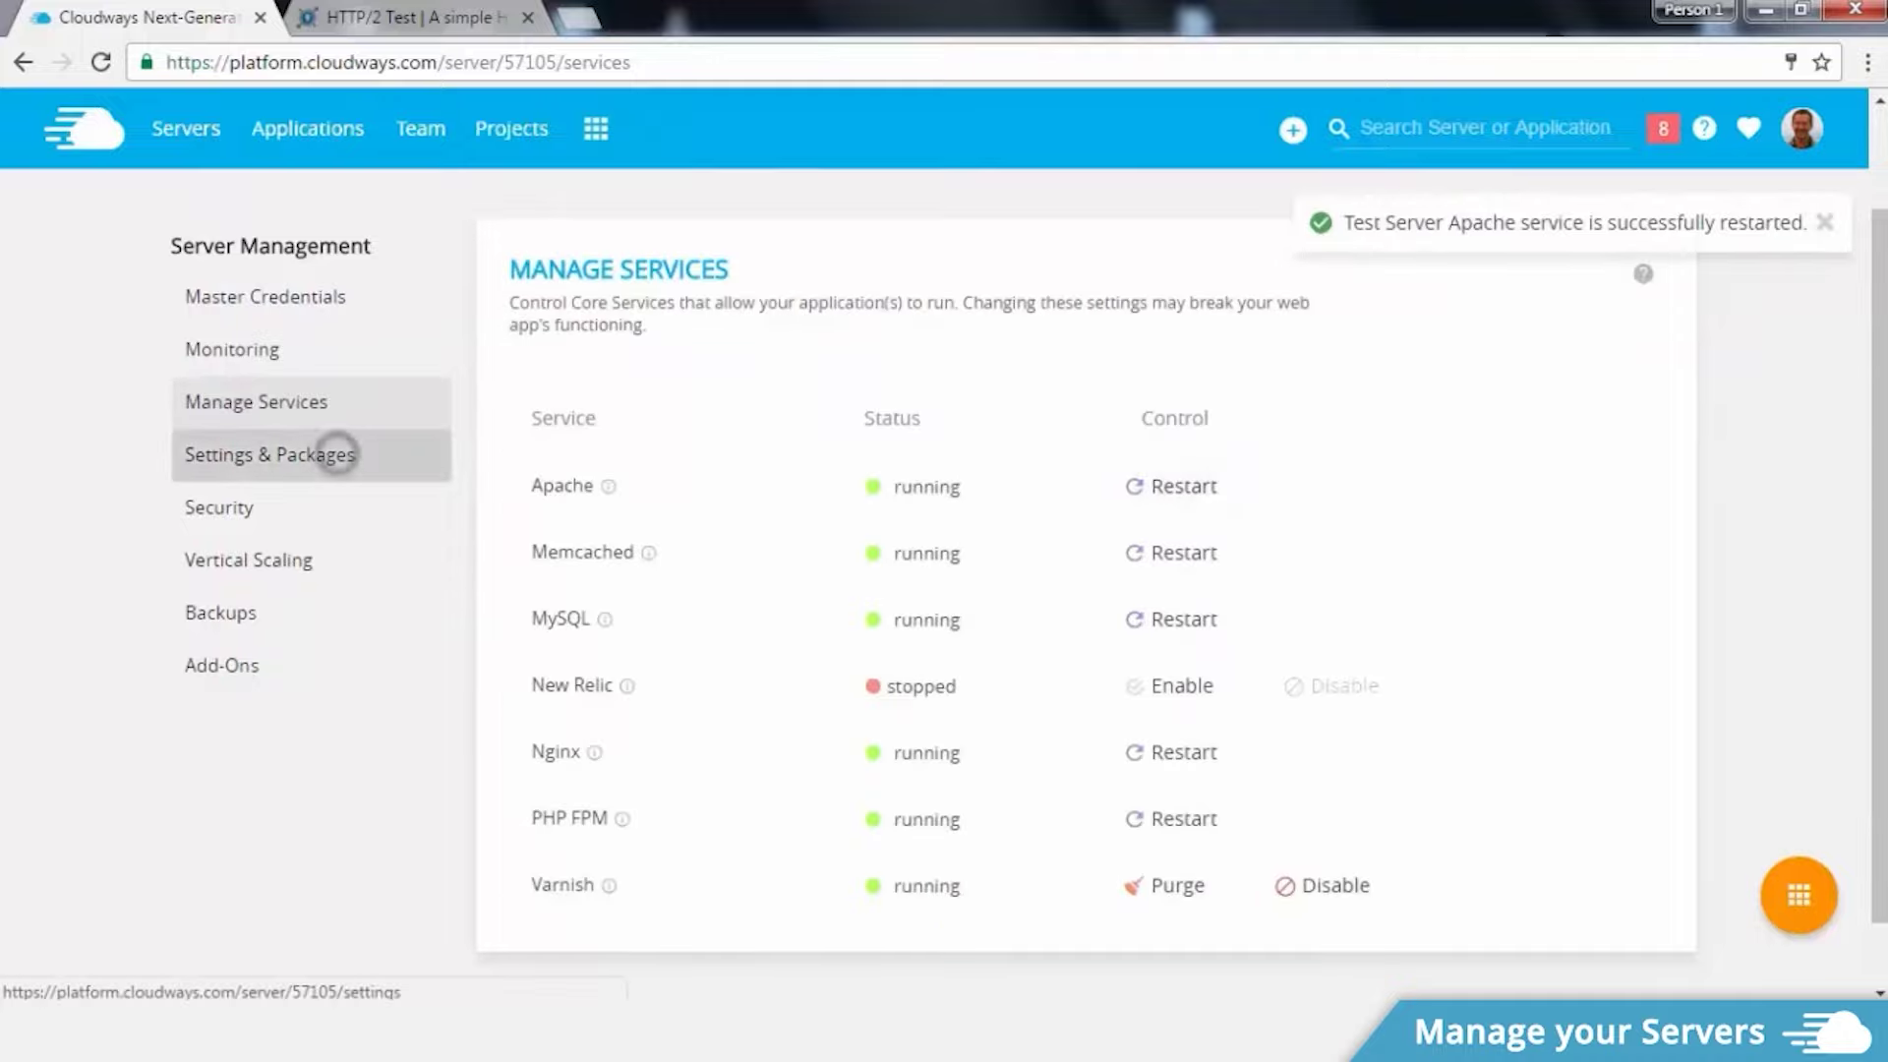
# Step: Open the Advanced settings under Test Server's Settings & Packages
pyautogui.click(337, 453)
pyautogui.scroll(-3, 688, 487)
pyautogui.scroll(-4, 688, 487)
pyautogui.scroll(7, 689, 487)
pyautogui.click(686, 482)
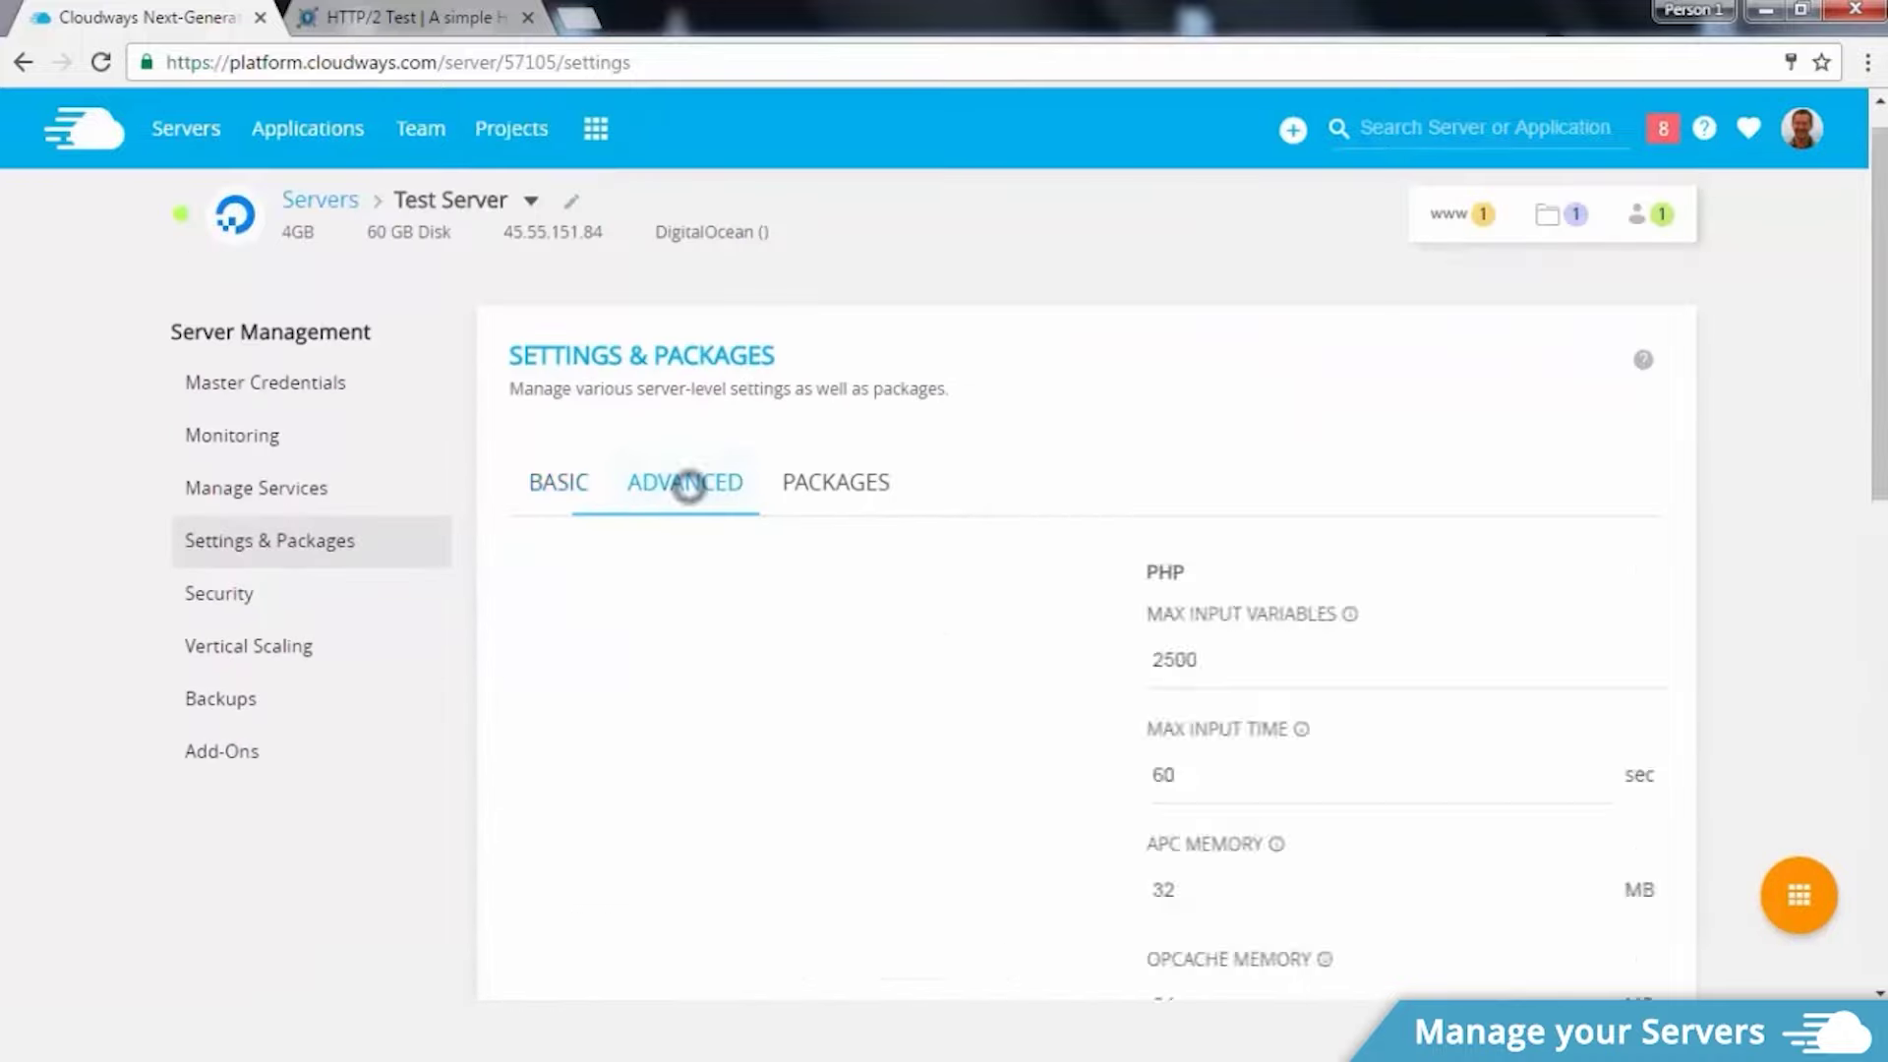
pyautogui.scroll(-1, 688, 486)
pyautogui.scroll(-4, 688, 487)
pyautogui.scroll(-4, 689, 487)
pyautogui.scroll(-4, 688, 487)
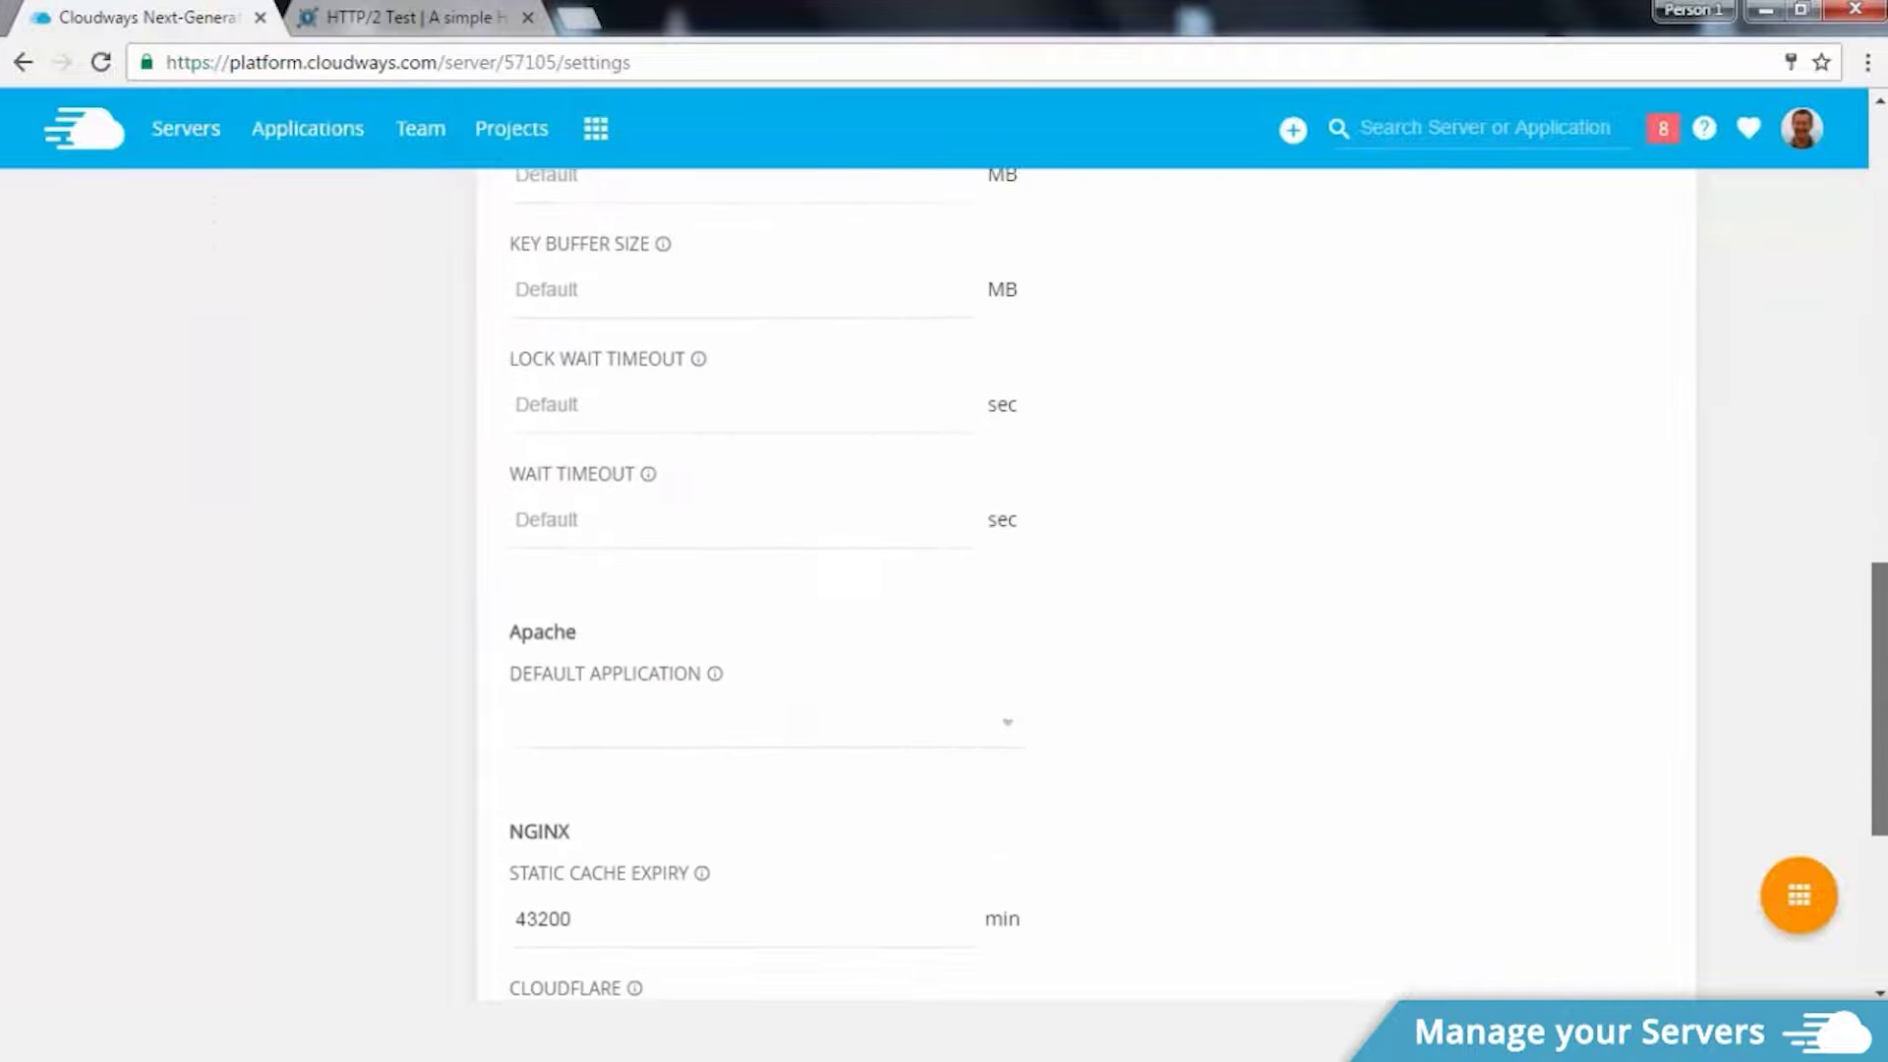
pyautogui.scroll(-3, 688, 486)
pyautogui.scroll(-2, 688, 487)
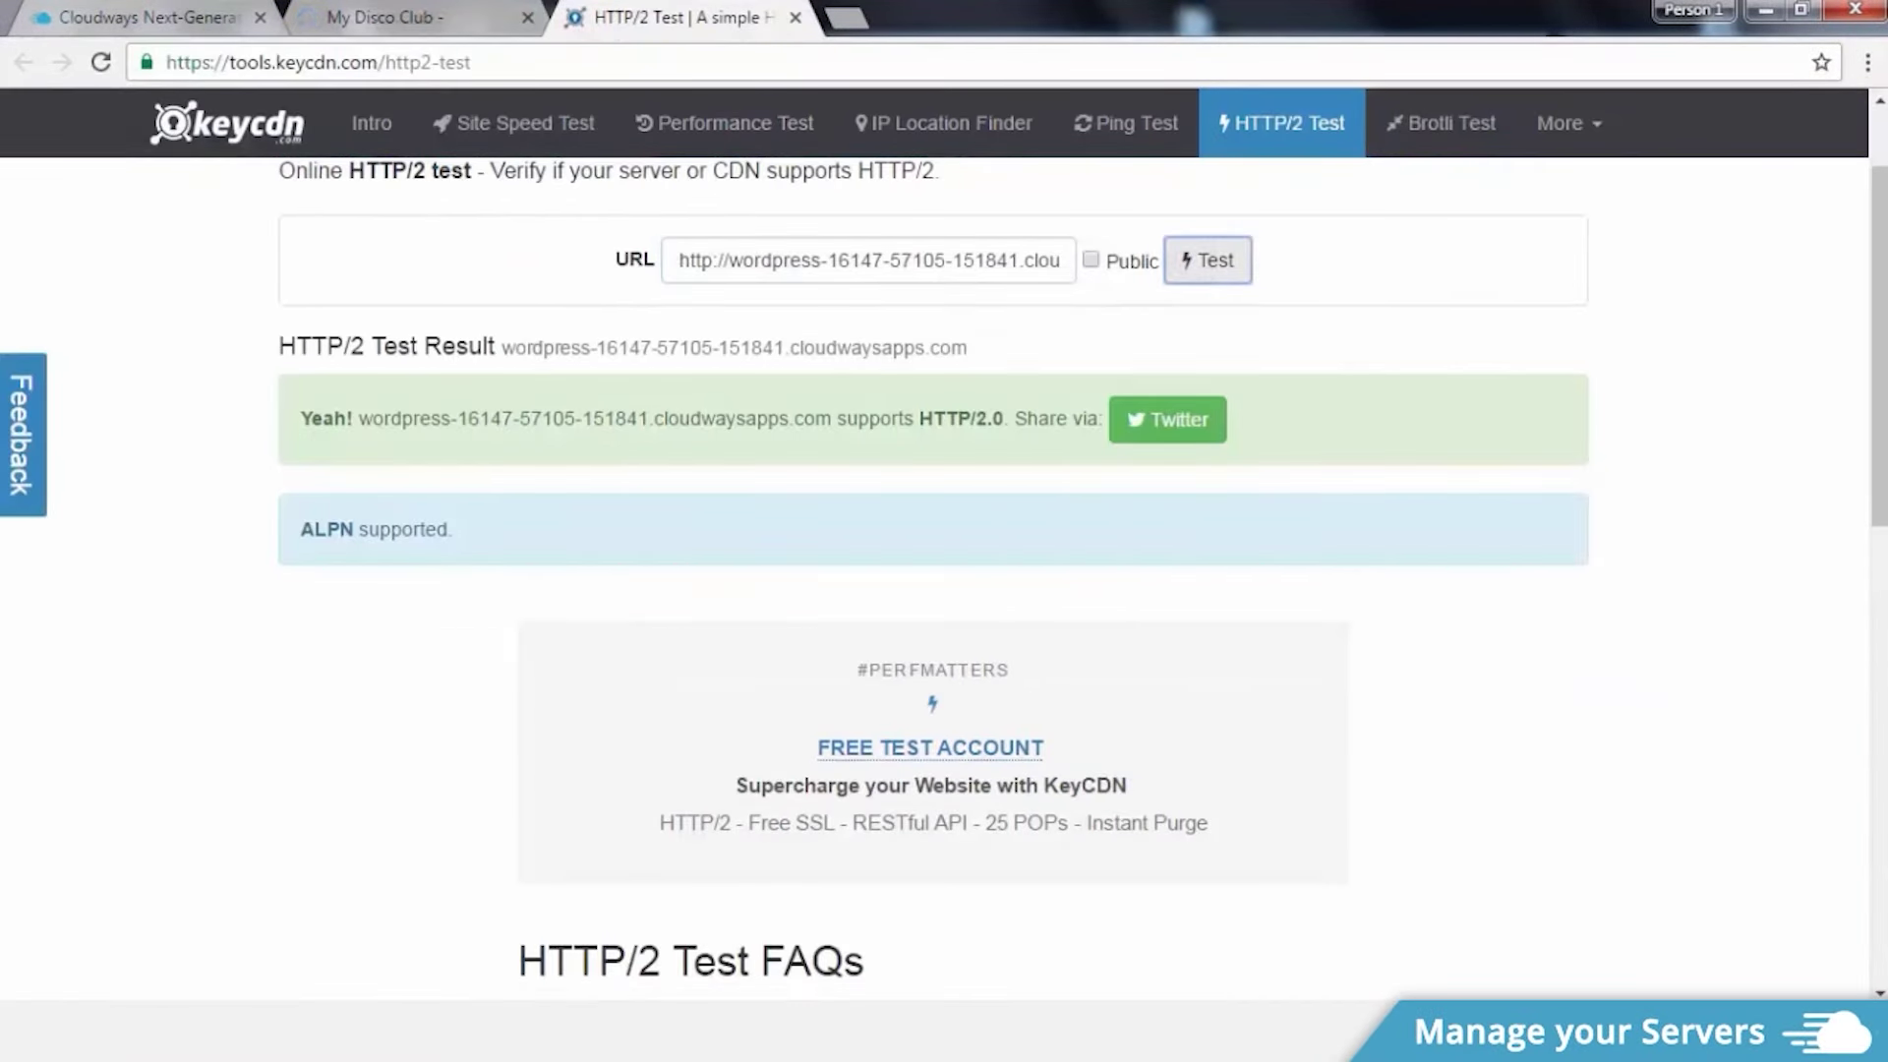
# Step: Change Test Server's PHP package version to 7.0 and save
pyautogui.click(148, 17)
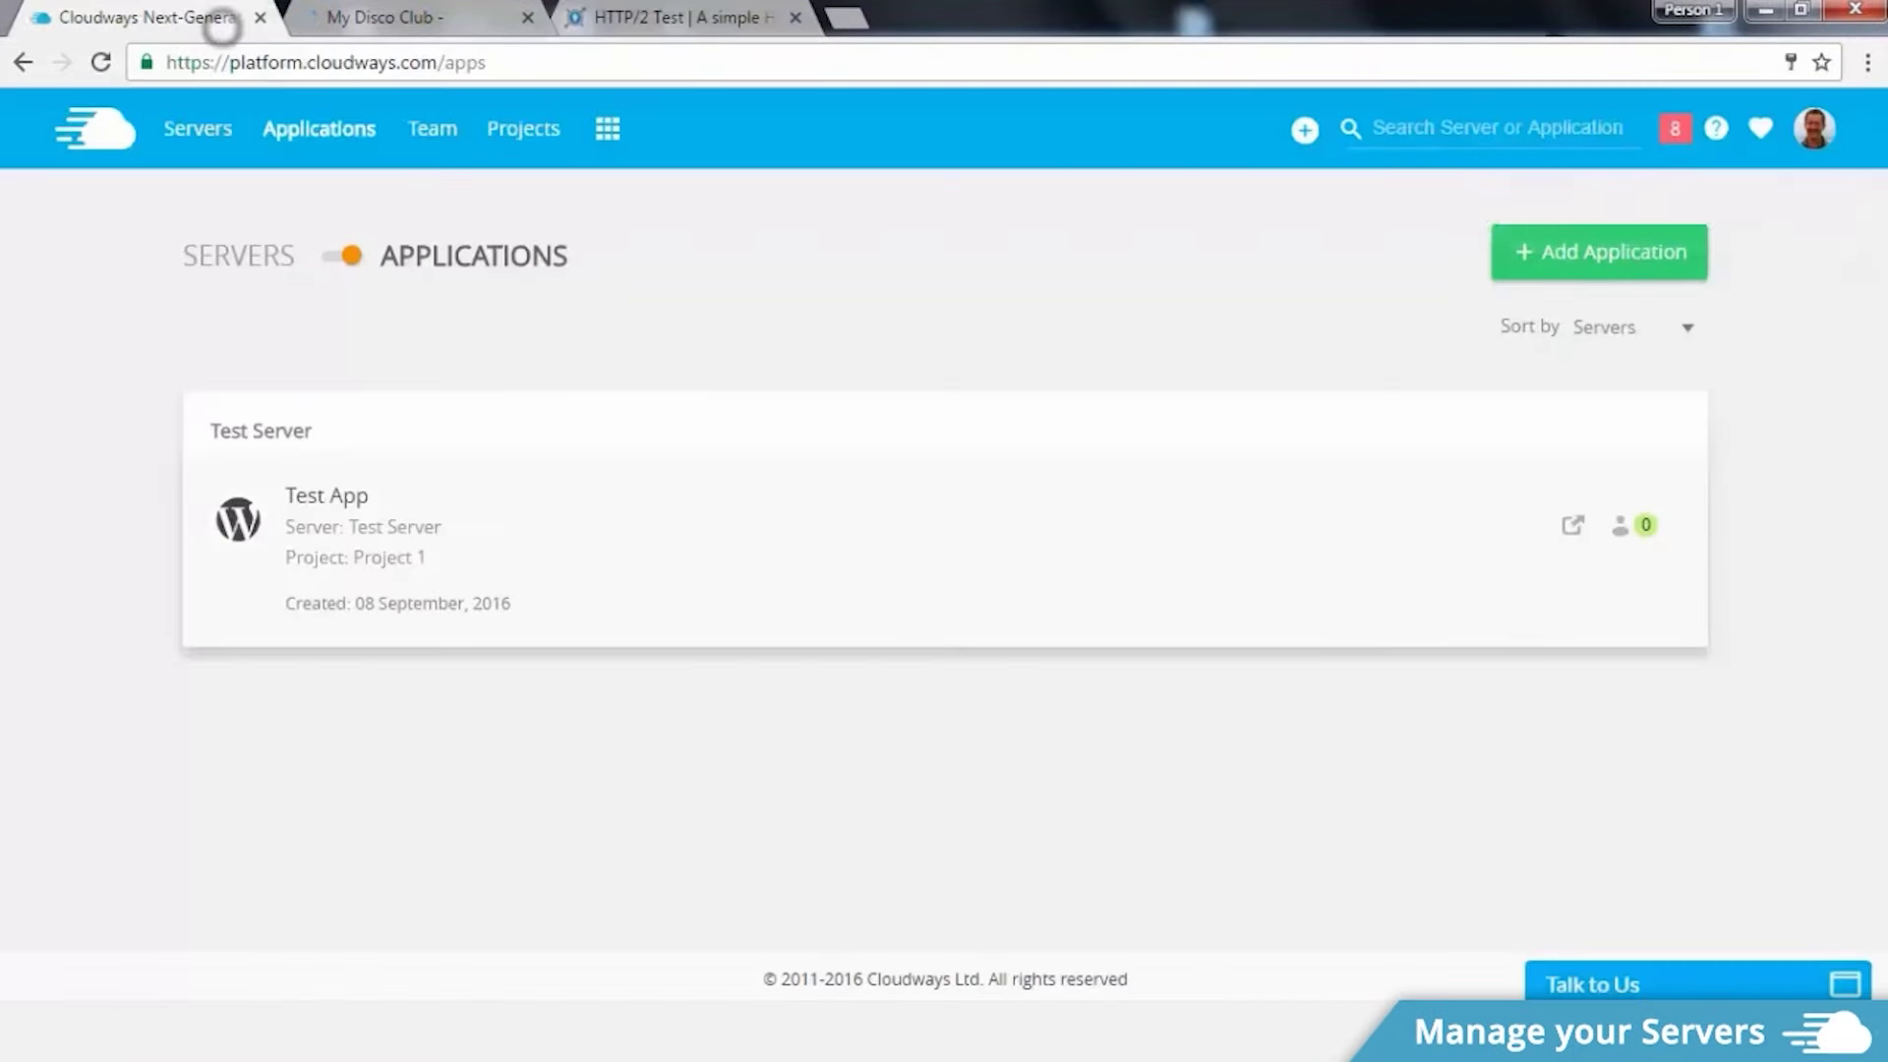
pyautogui.click(197, 128)
pyautogui.click(661, 468)
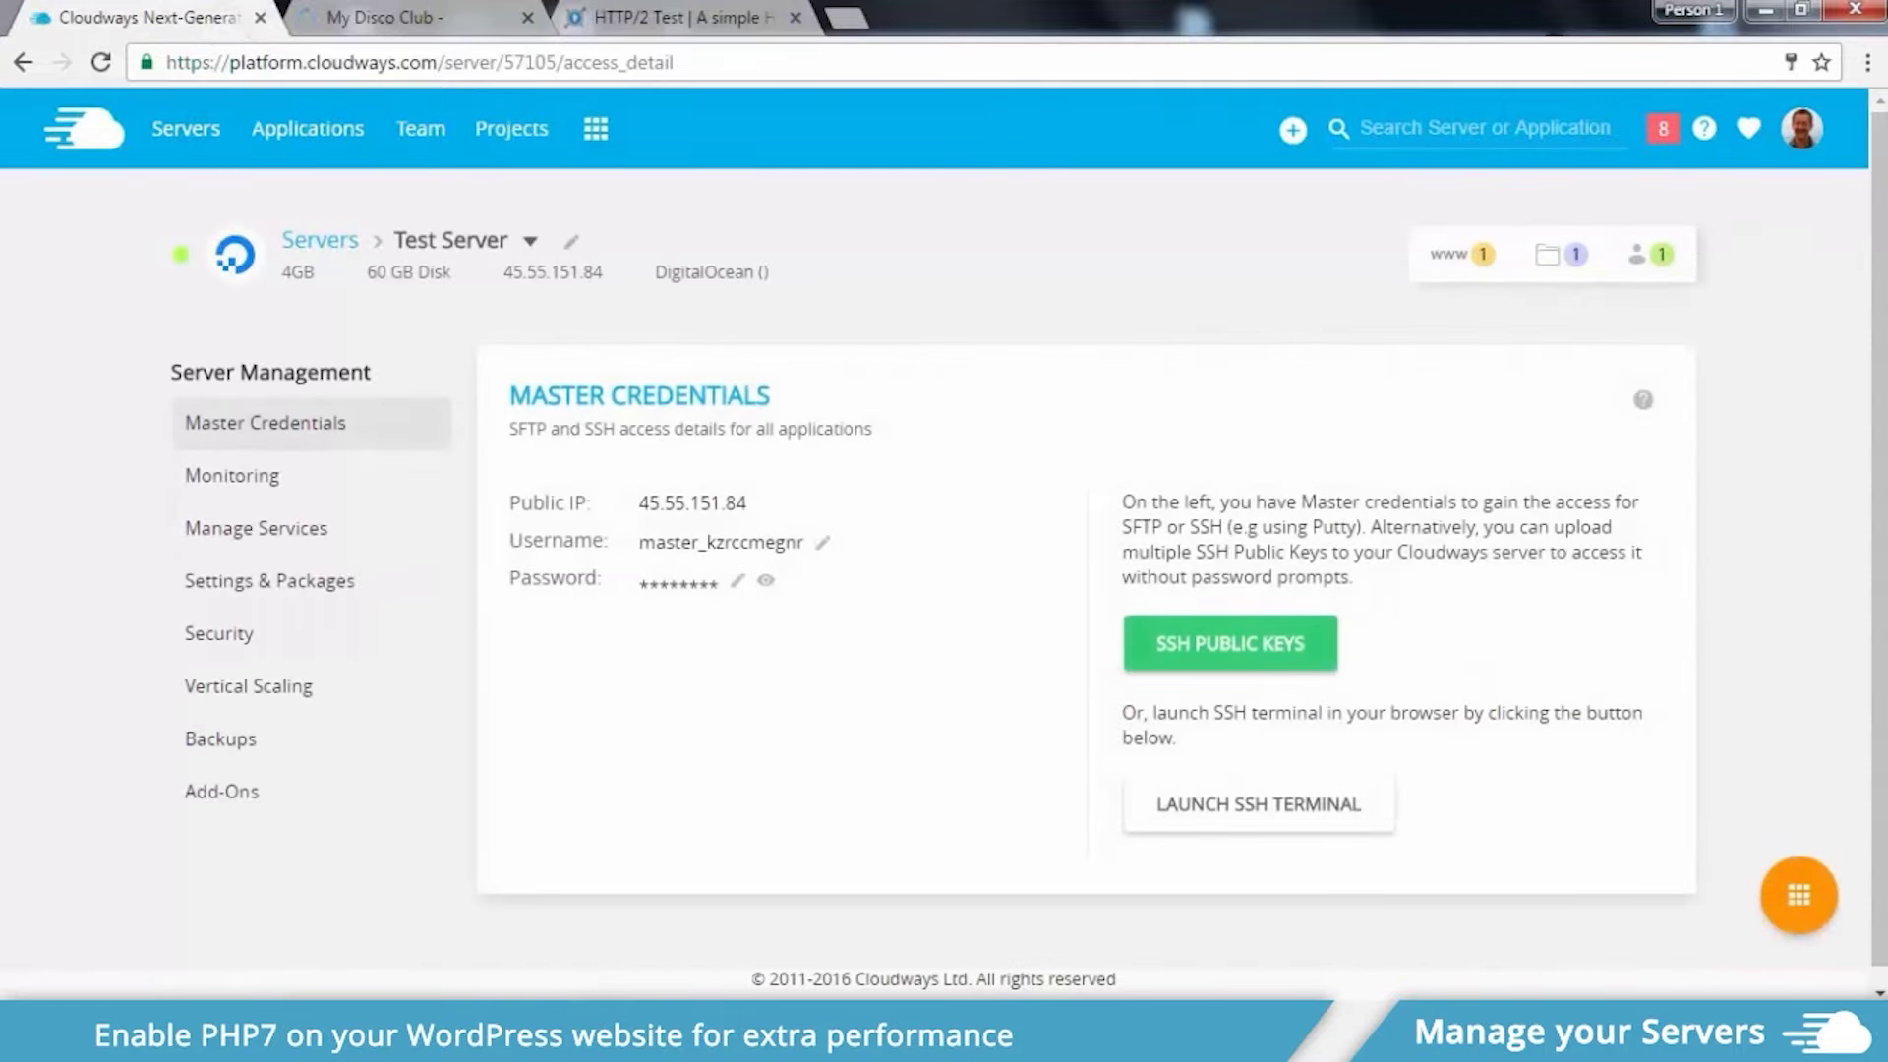
pyautogui.click(371, 580)
pyautogui.click(834, 522)
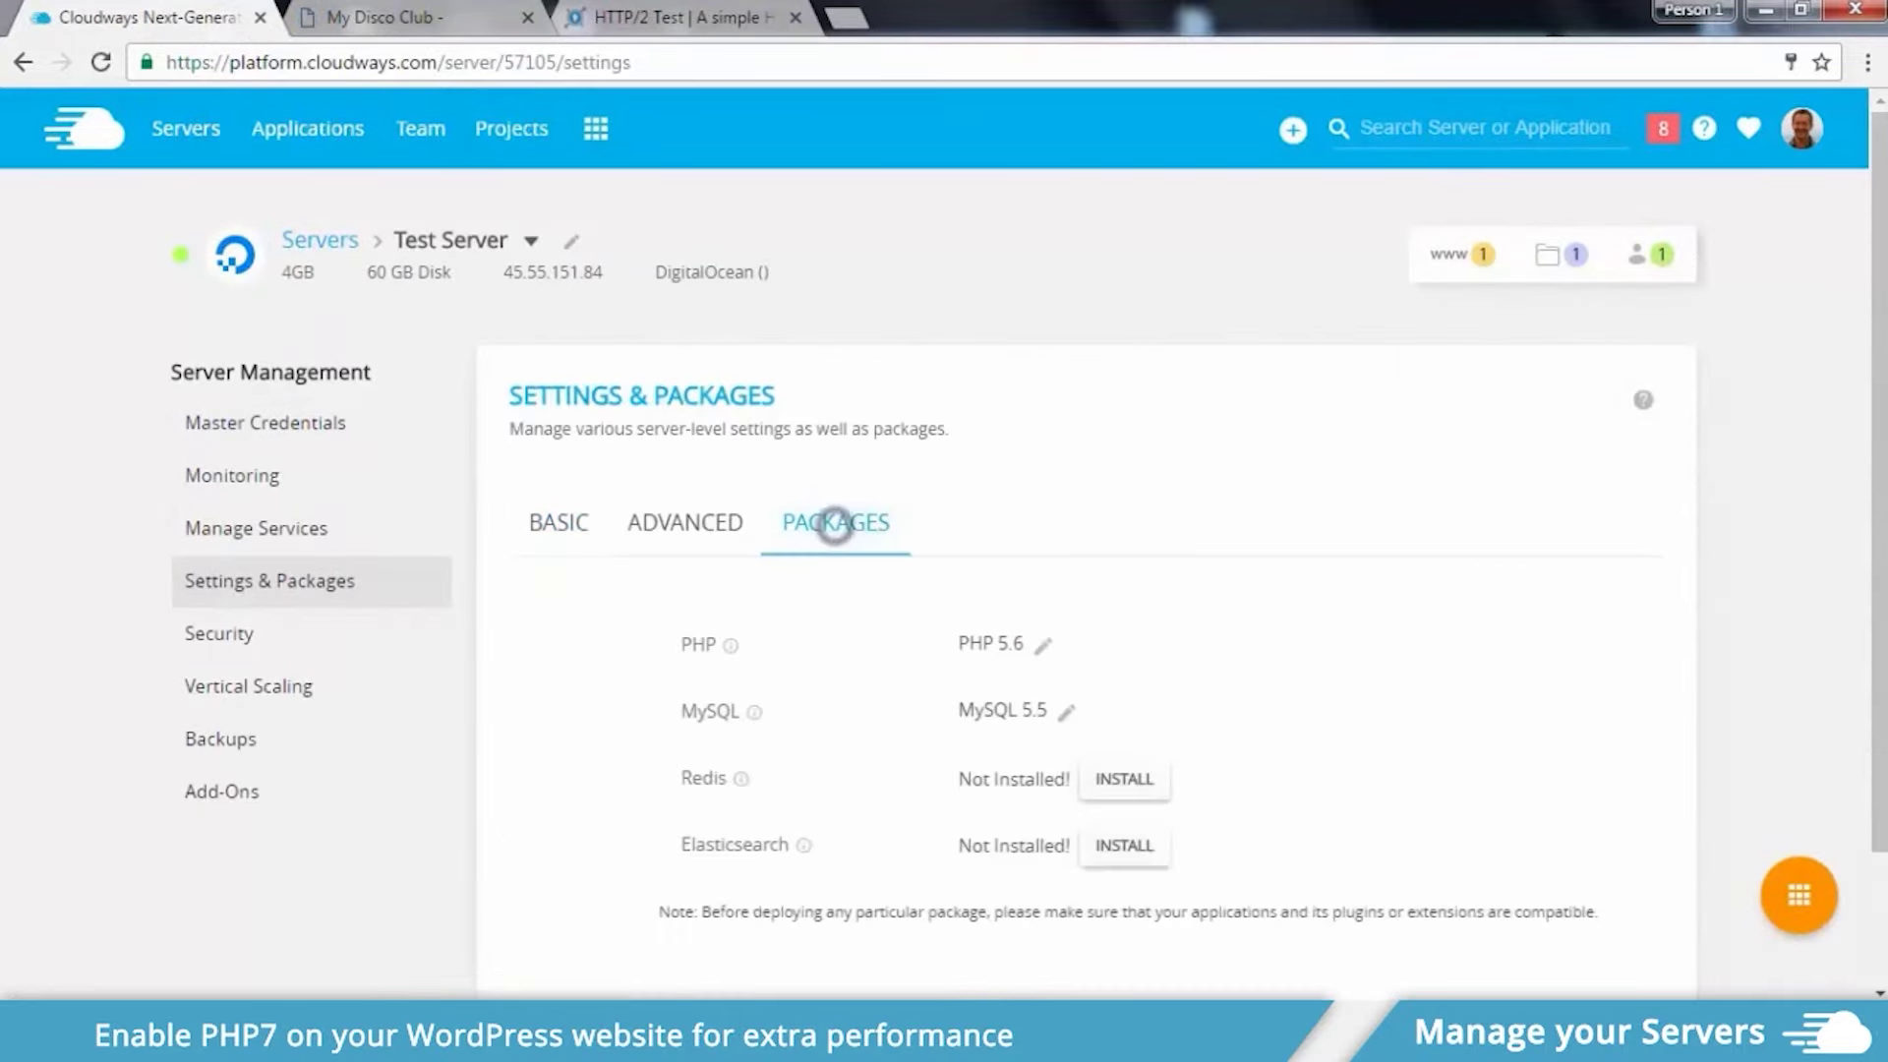
pyautogui.click(914, 641)
pyautogui.click(1035, 642)
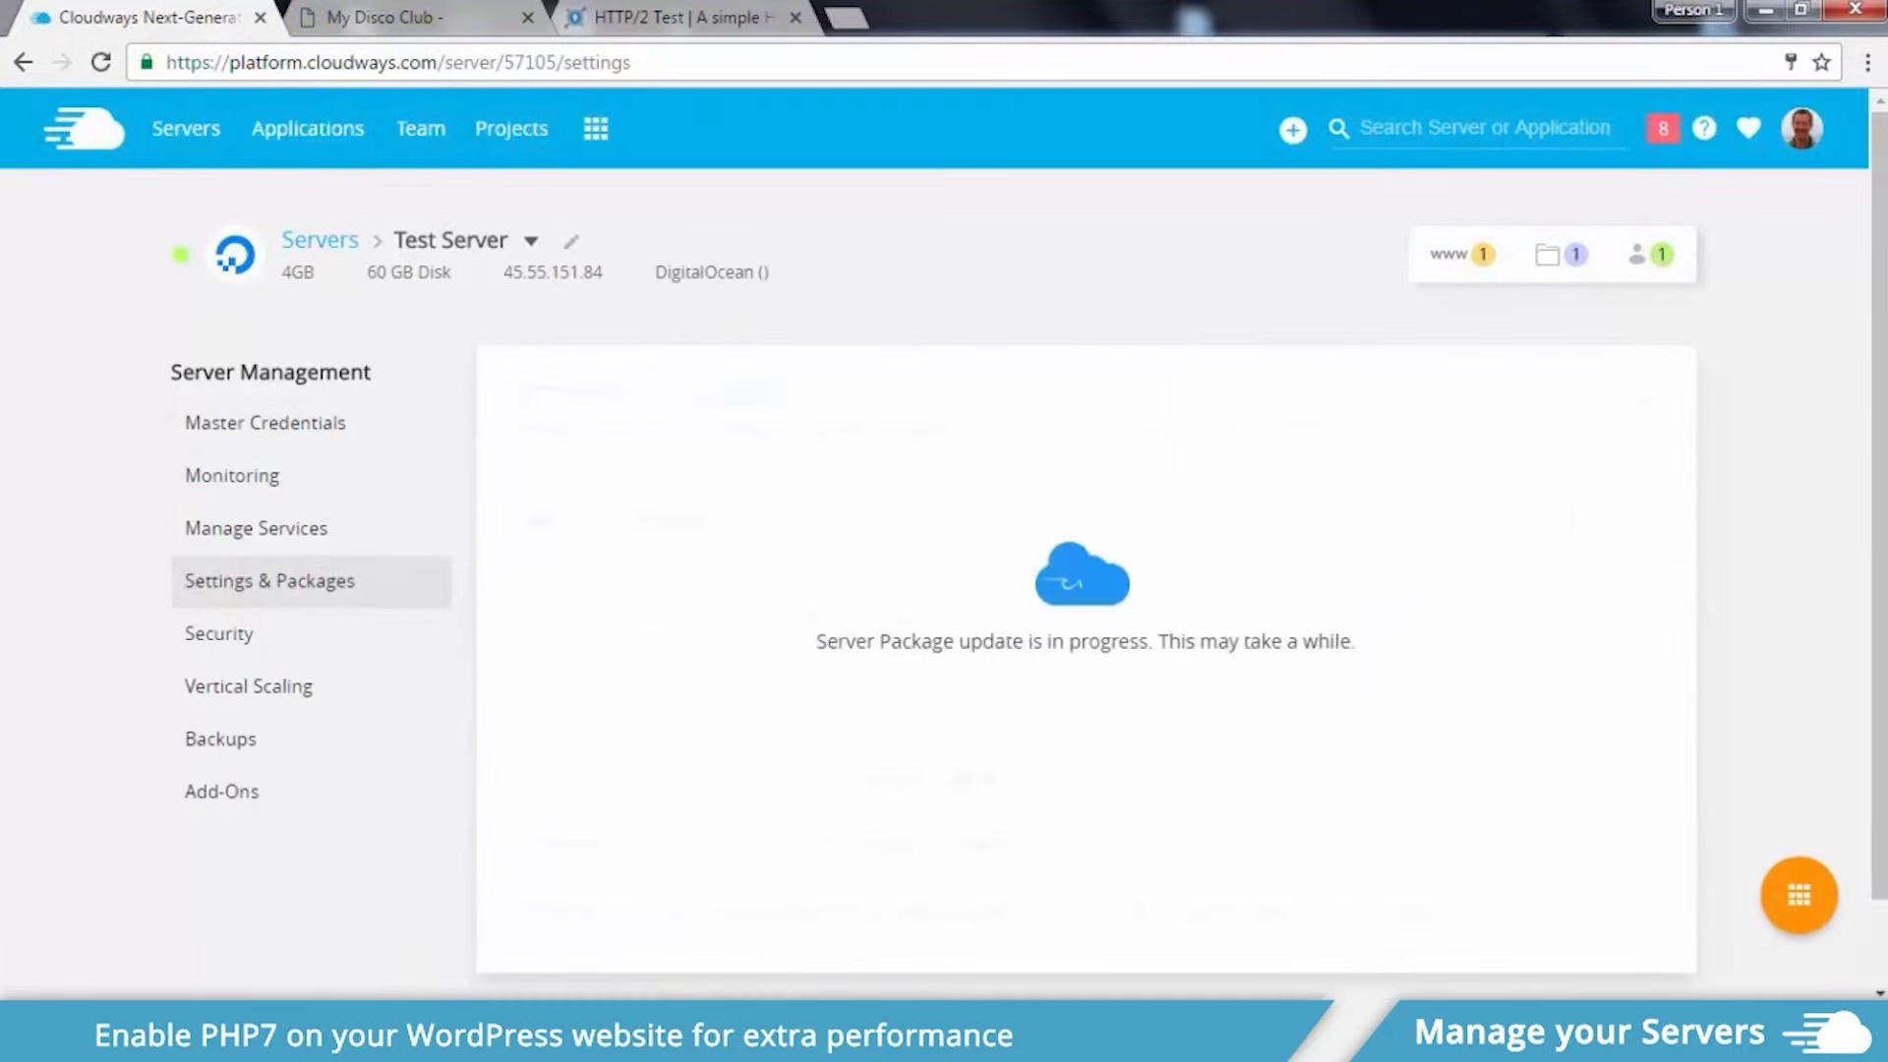
# Step: Reload the My Disco Club site, then scale Test Server from 4GB to 8GB
pyautogui.hotkey('ctrl', 'Tab')
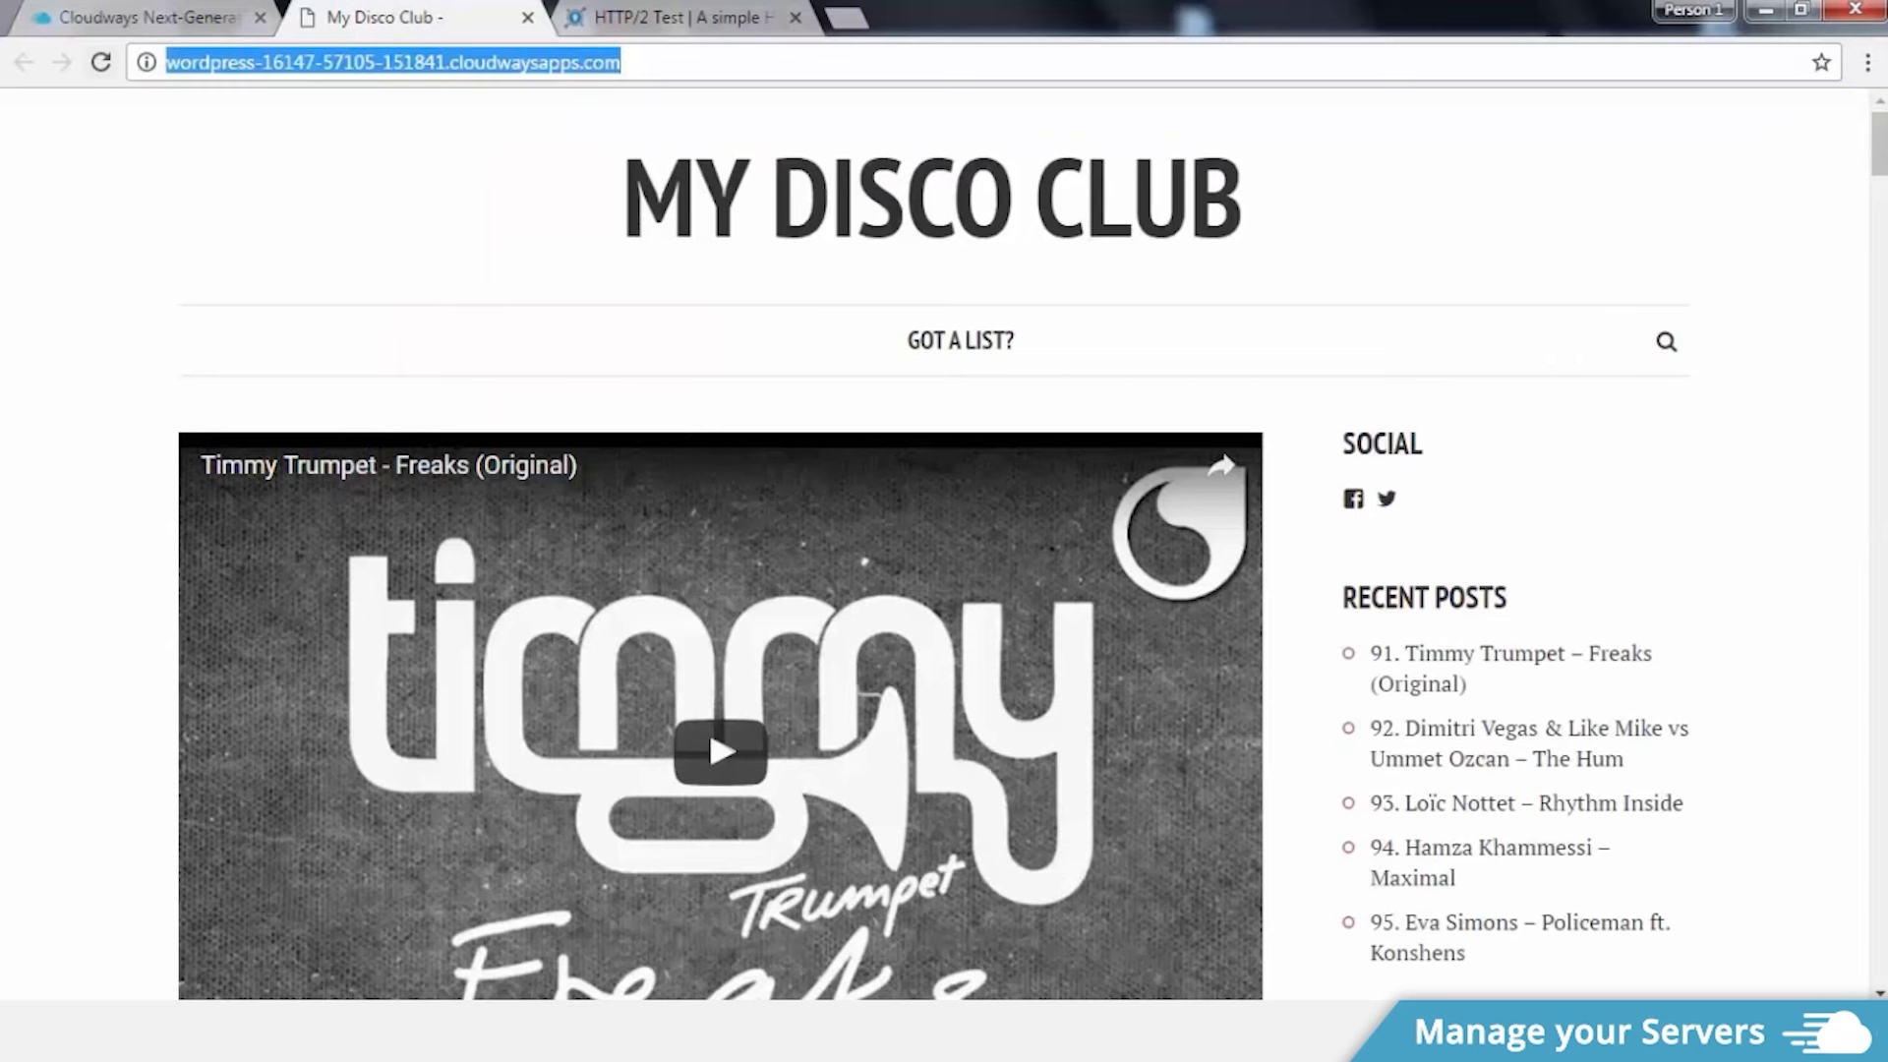
pyautogui.press('Return')
pyautogui.hotkey('ctrl', 'shift', 'Tab')
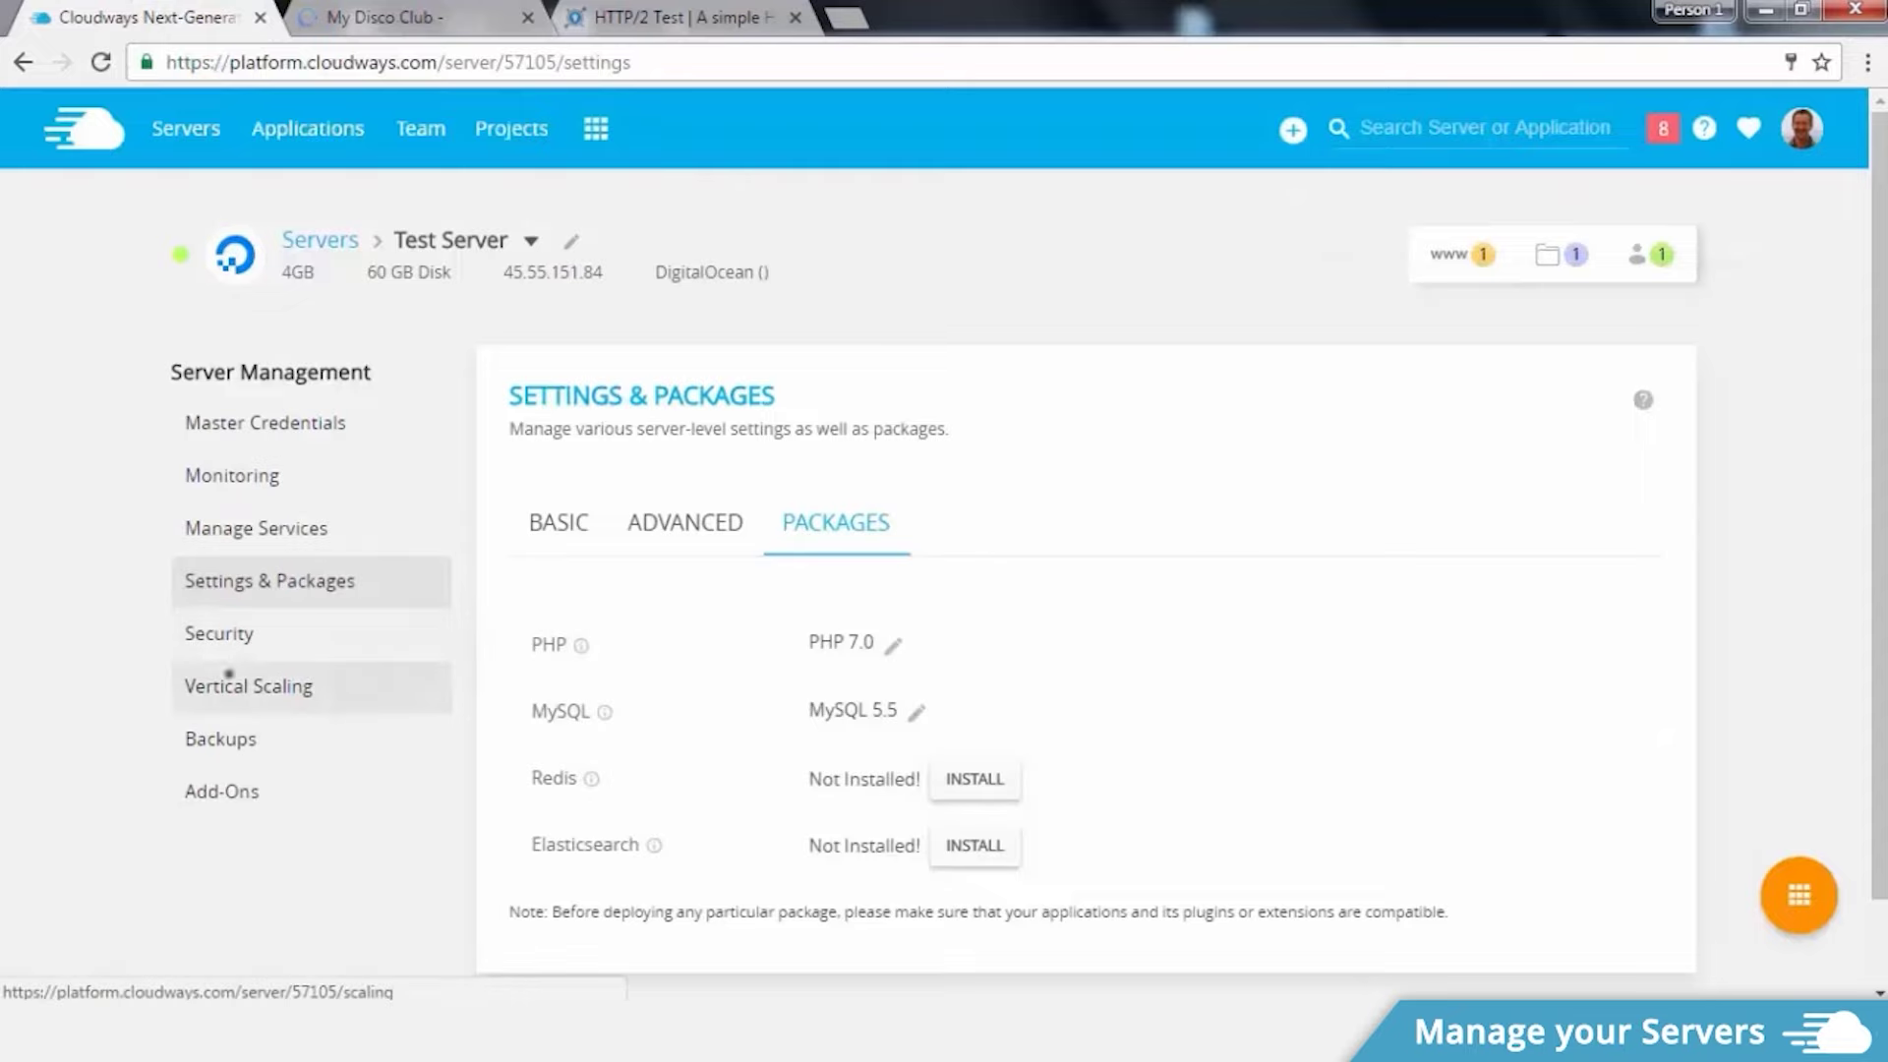
pyautogui.click(249, 685)
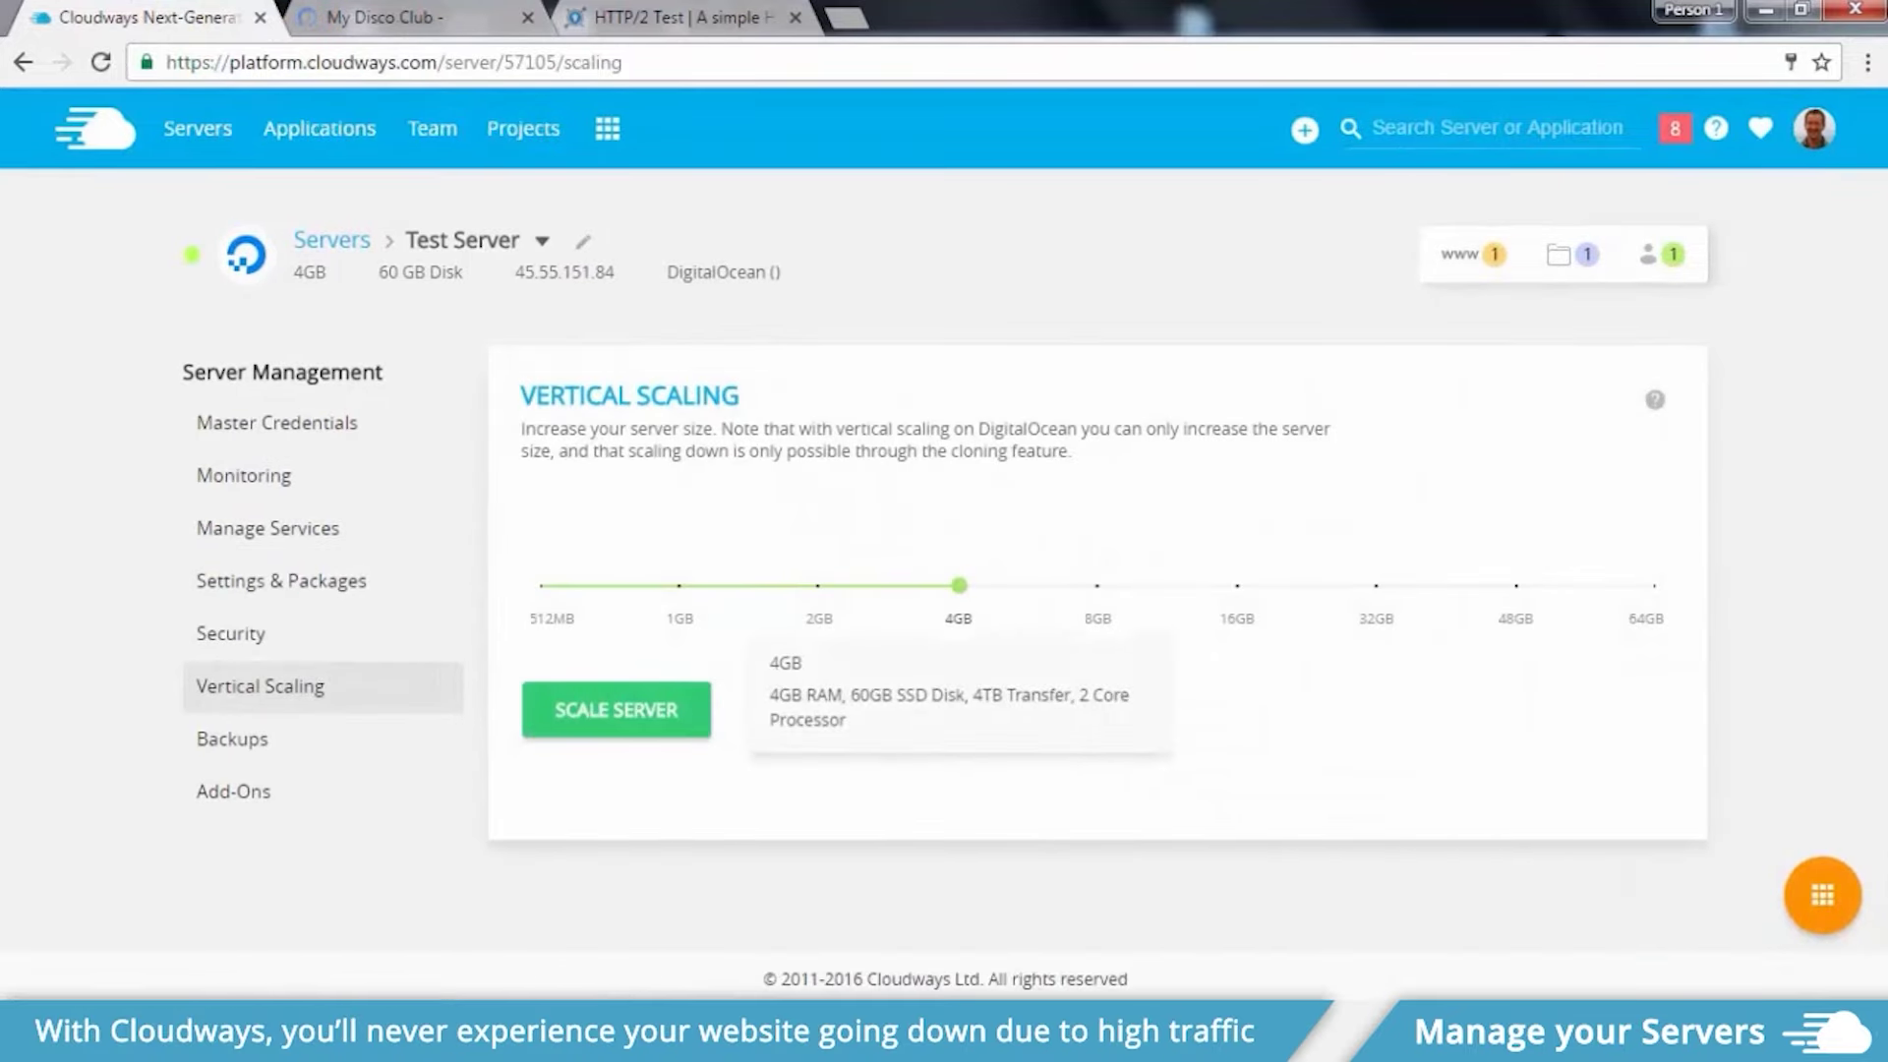
pyautogui.moveTo(959, 585); pyautogui.dragTo(1097, 585)
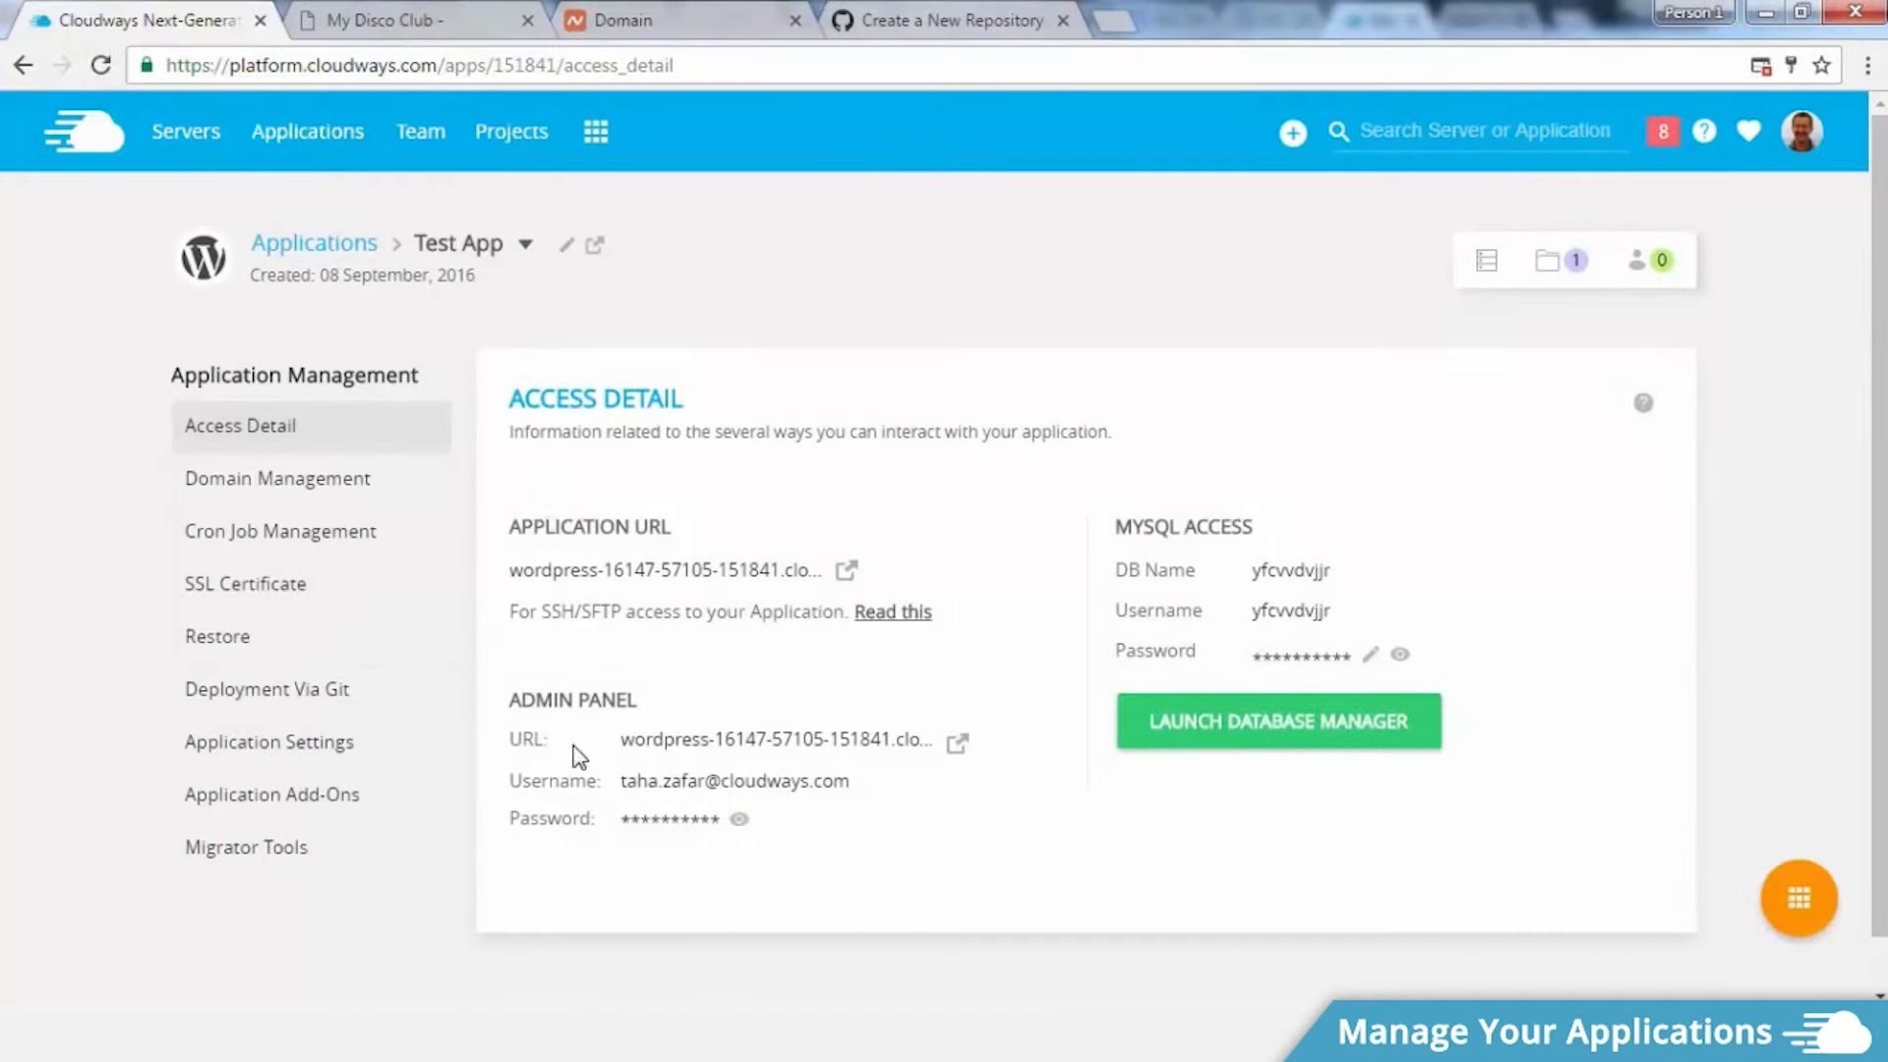
# Step: Save mydiscoclub.com as Test App's primary domain, then bring up its SSL Certificate page
pyautogui.click(1228, 736)
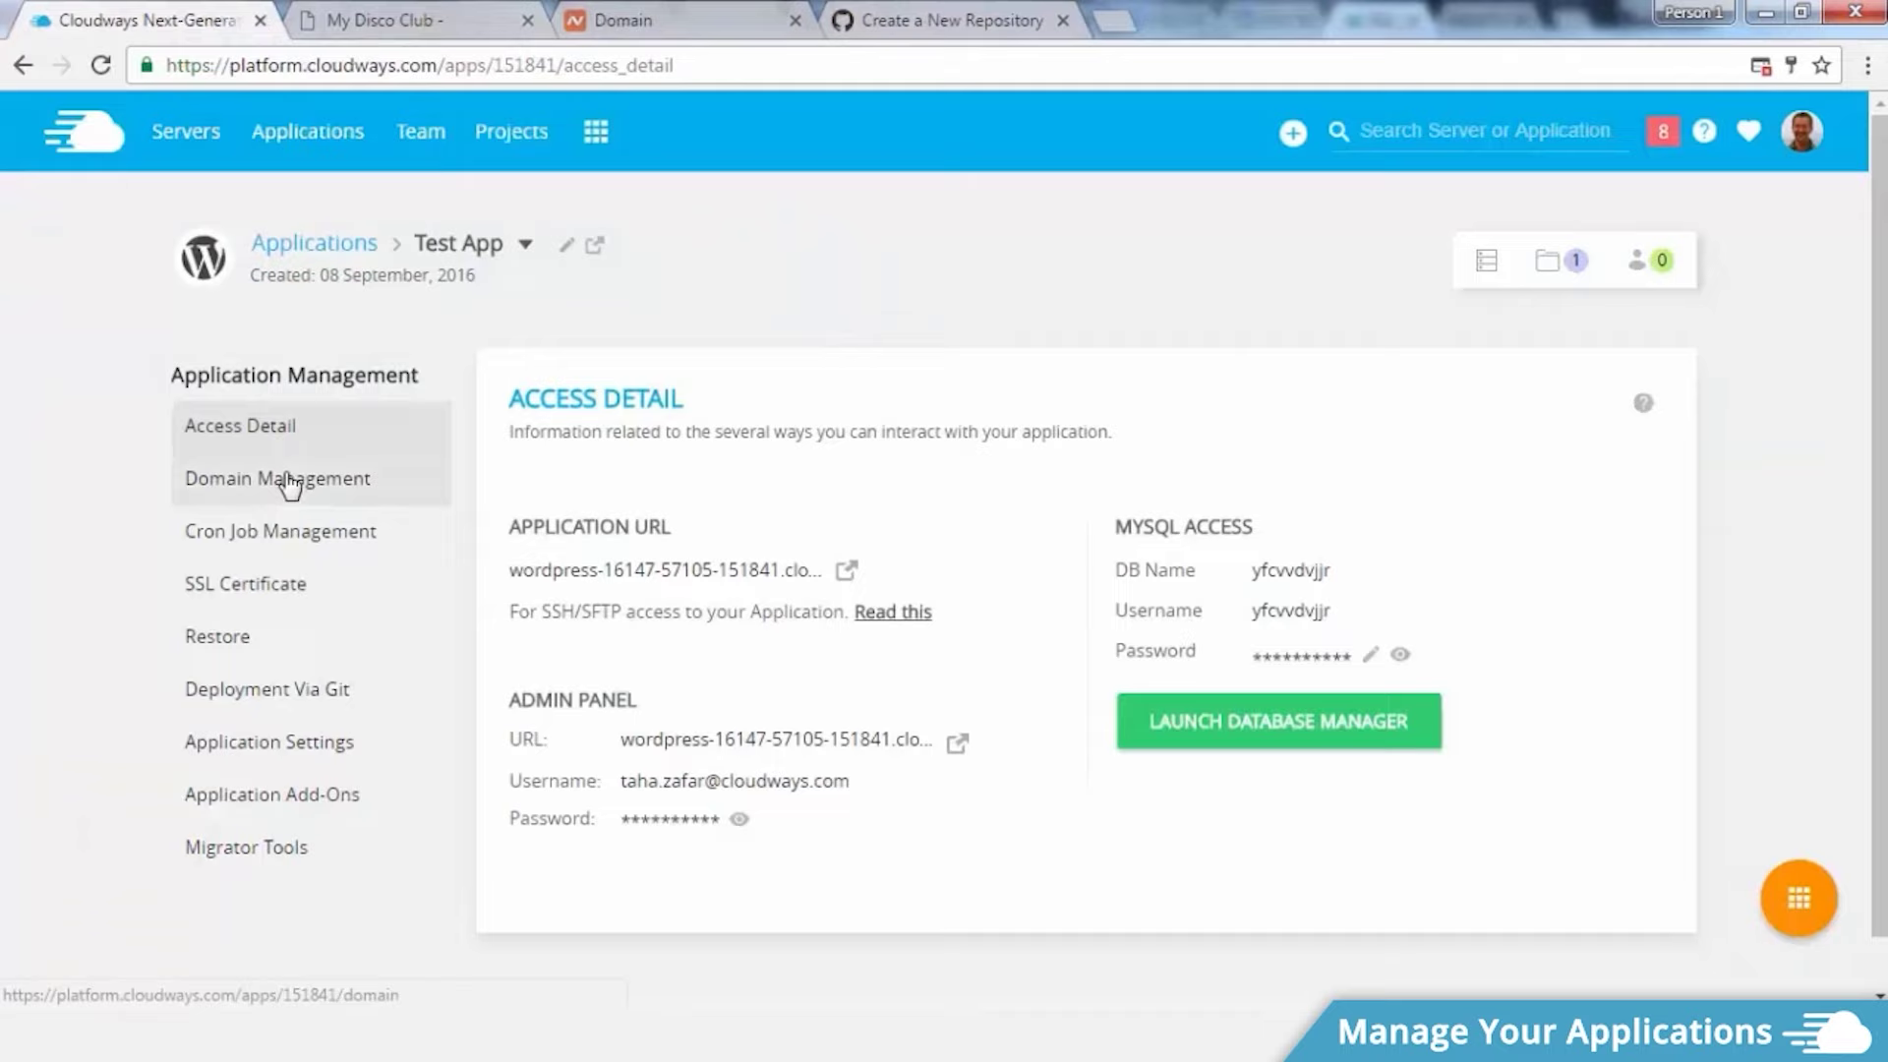
pyautogui.click(290, 482)
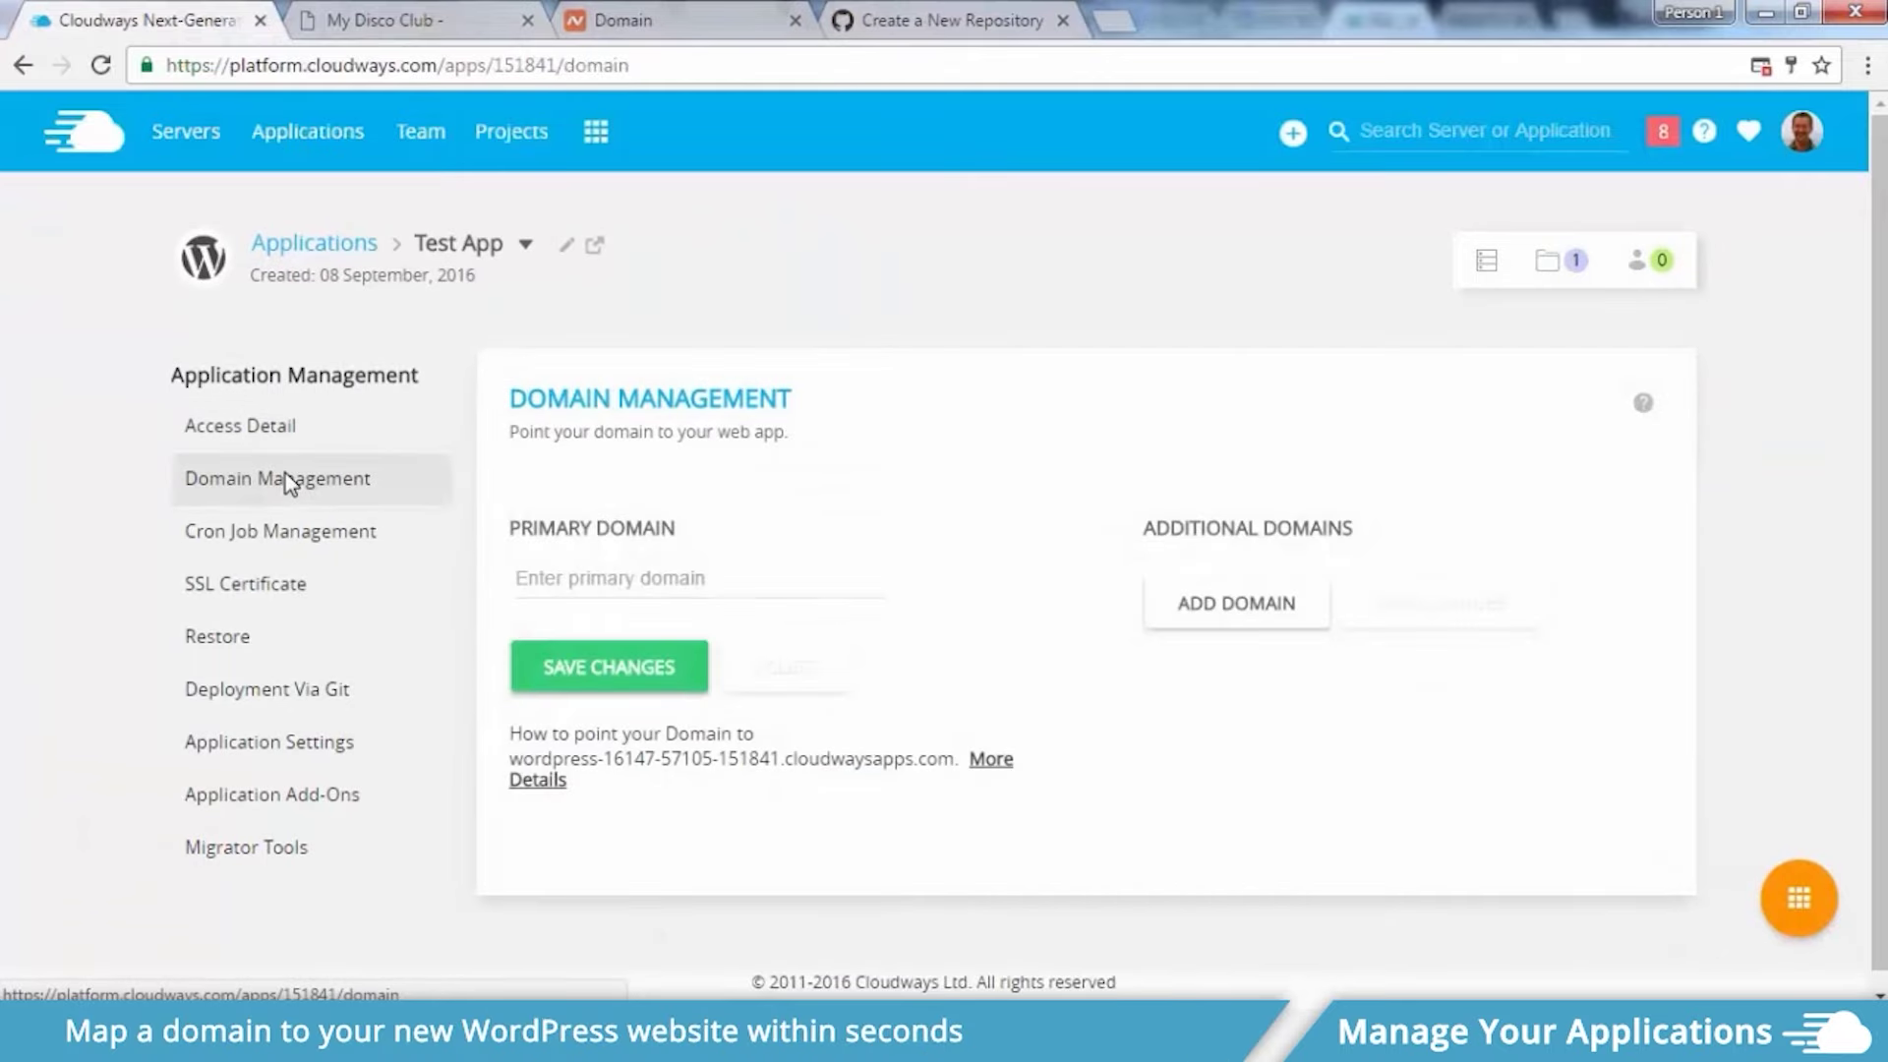
pyautogui.click(601, 584)
pyautogui.rightClick(612, 576)
pyautogui.click(685, 749)
pyautogui.click(640, 678)
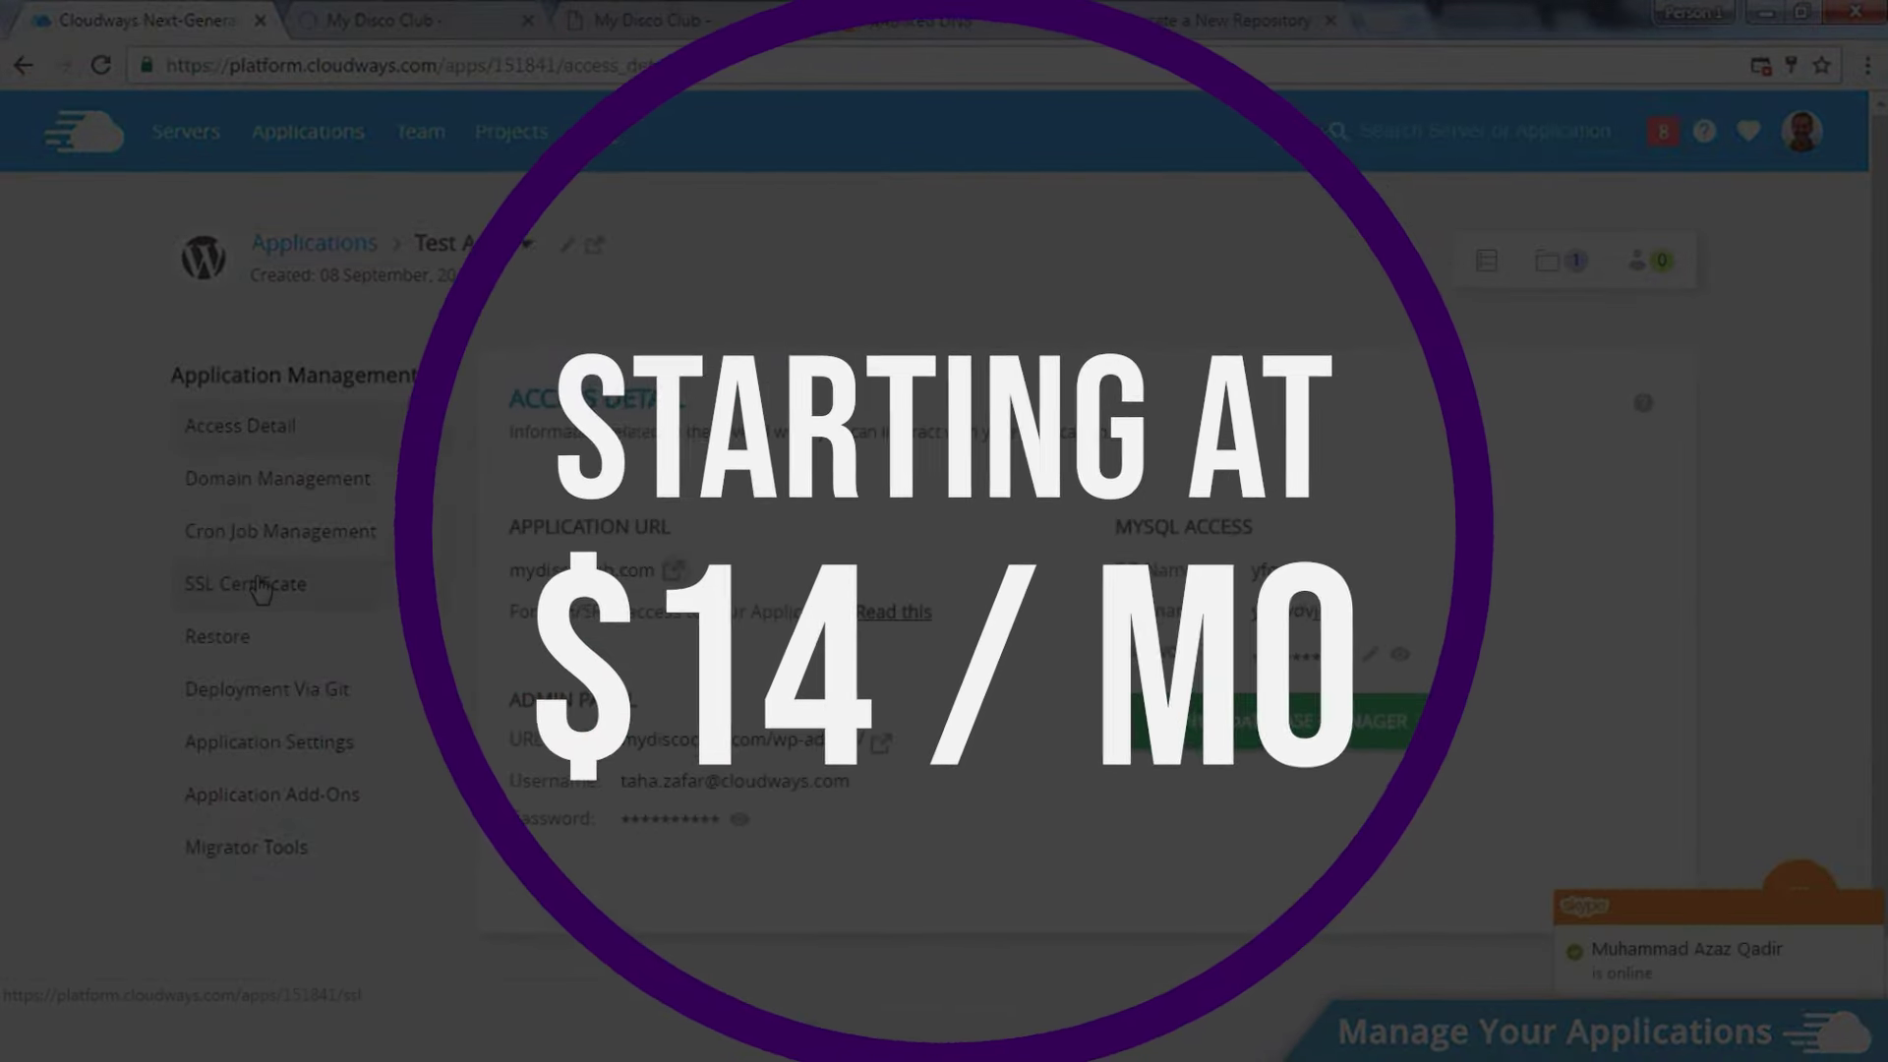
pyautogui.click(261, 587)
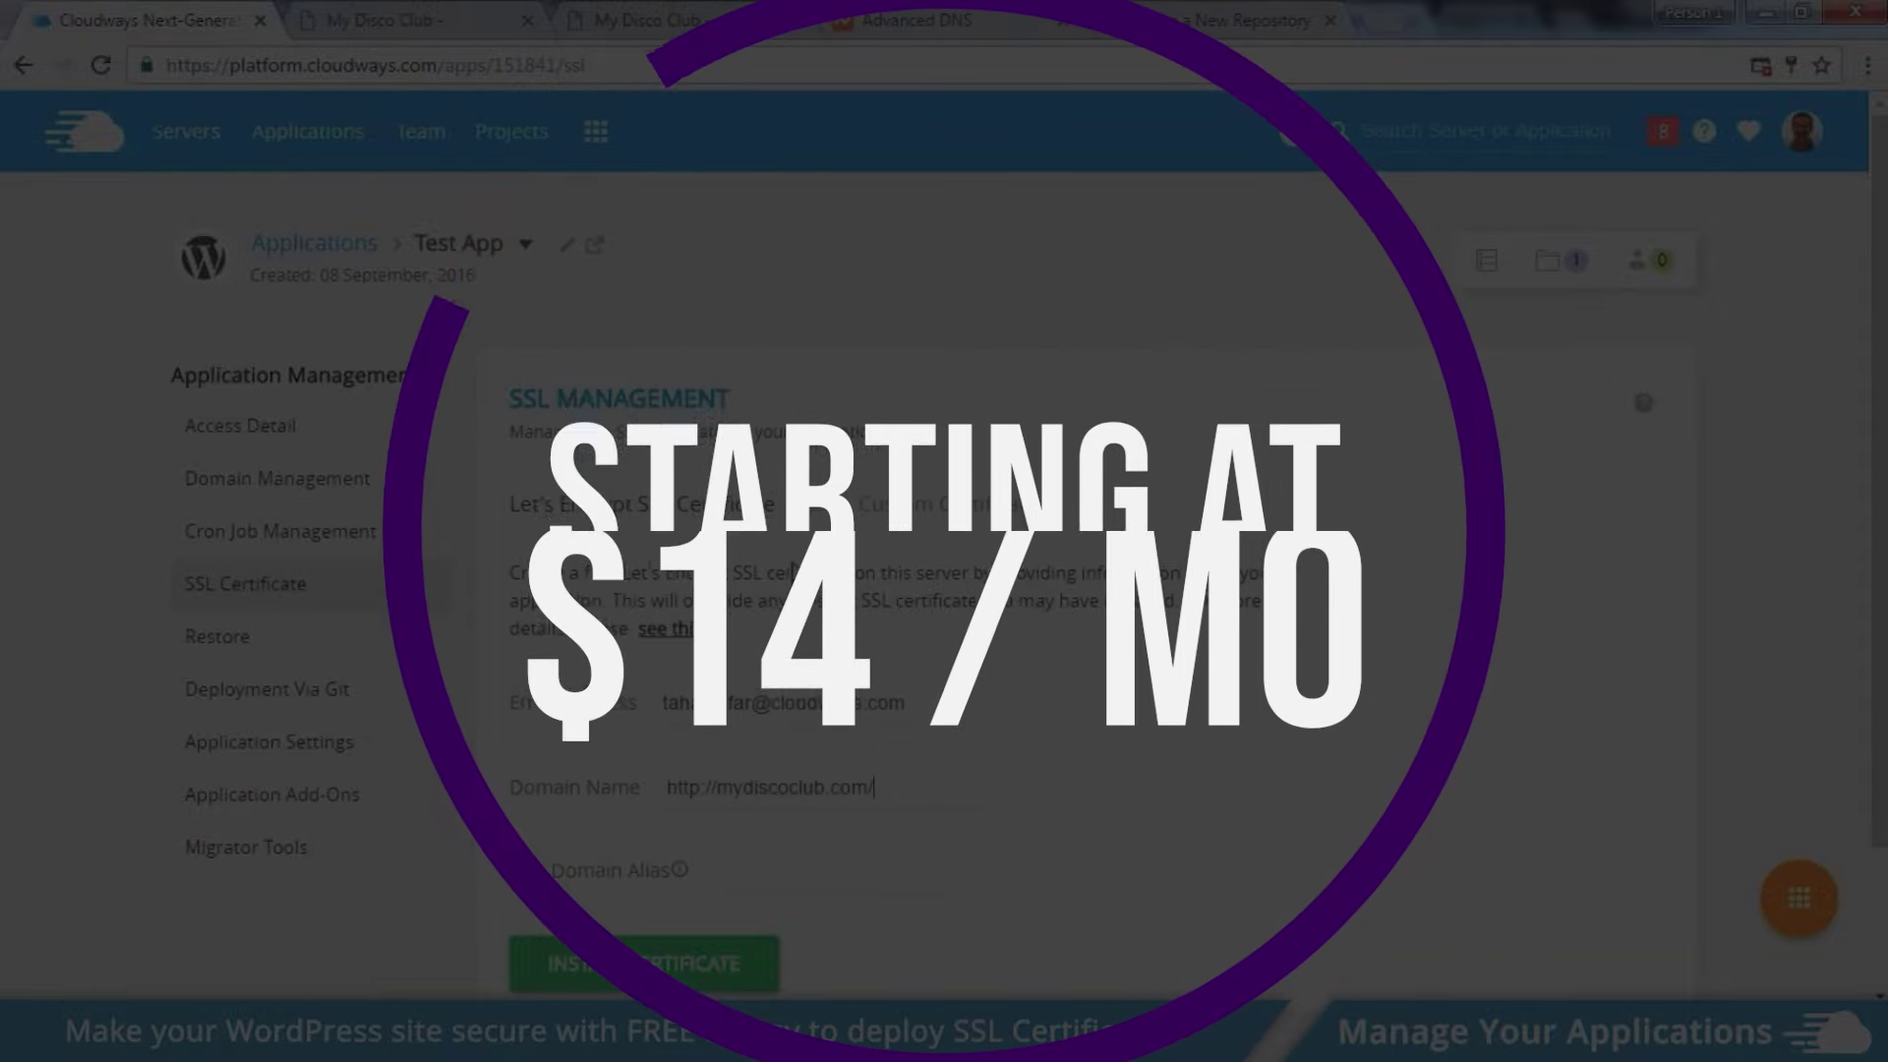
pyautogui.scroll(-2, 793, 562)
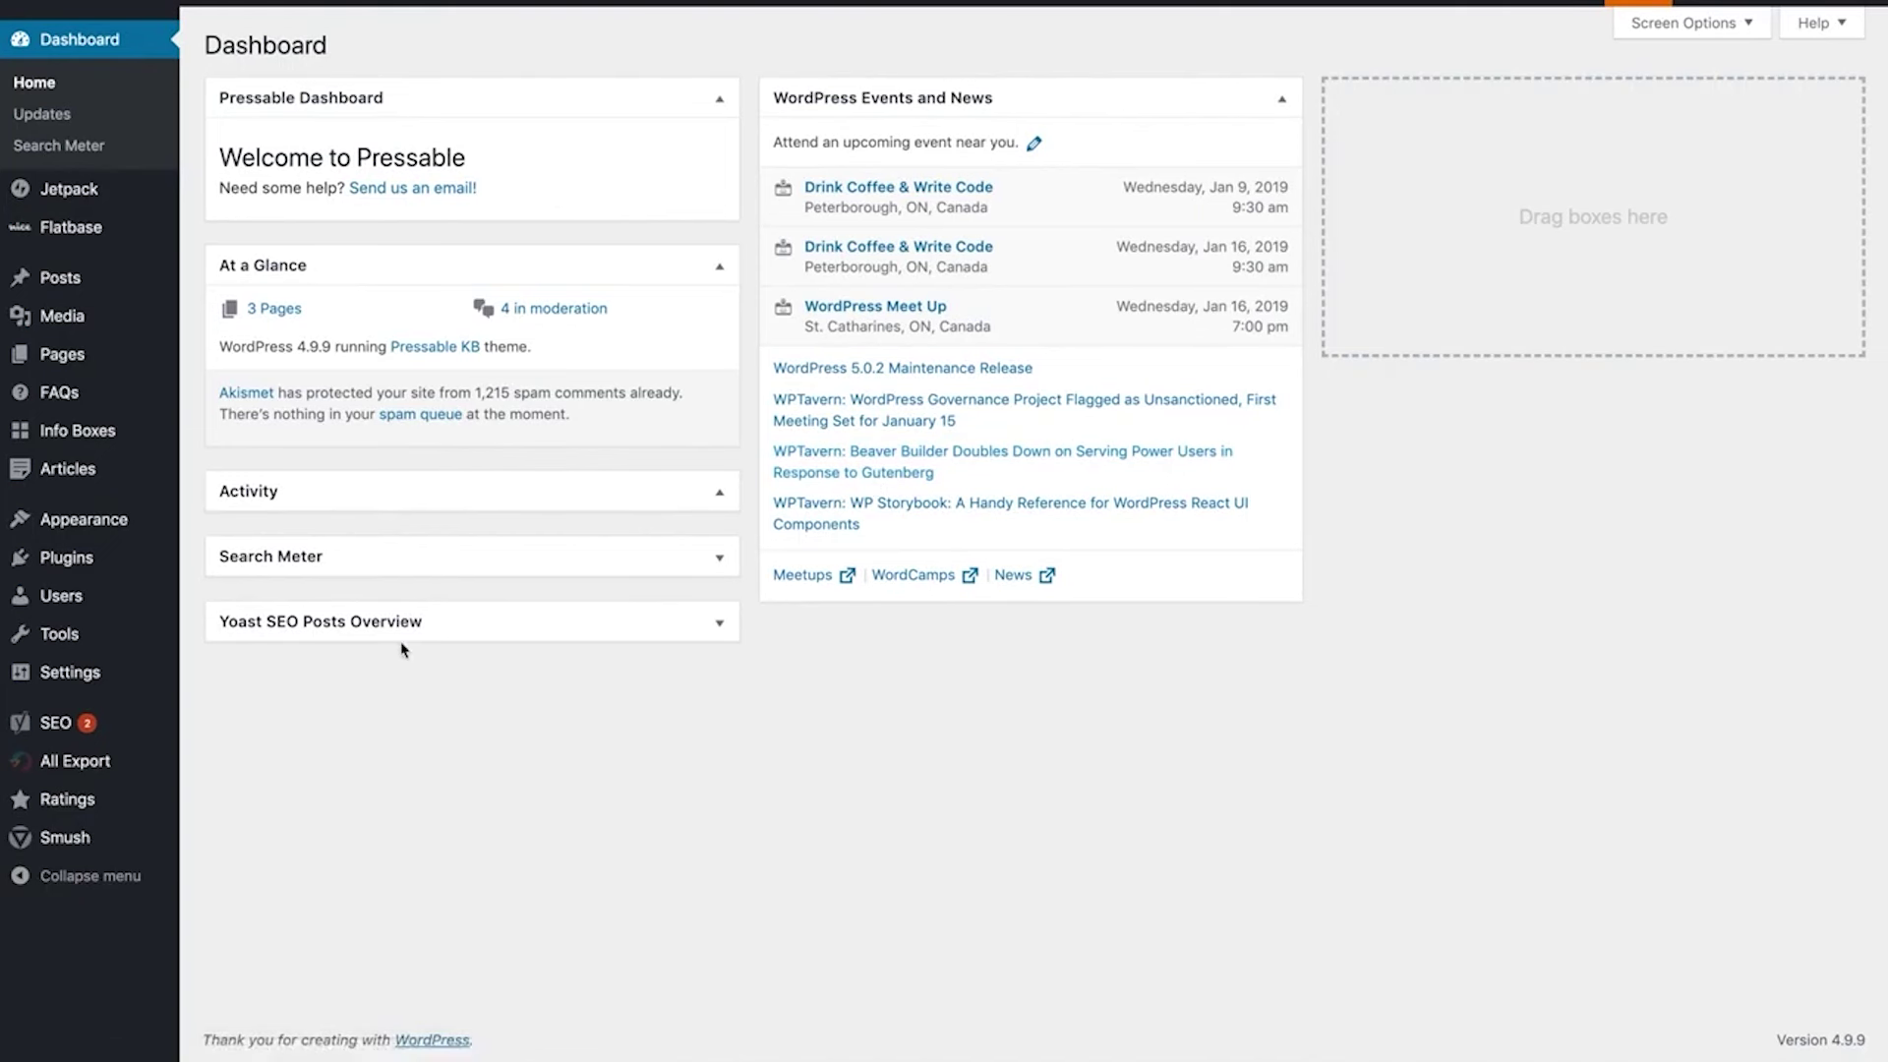
# Step: Find 'Pressable Automated Migration' in Add New Plugins, install it and activate it
pyautogui.moveTo(65, 557)
pyautogui.click(217, 596)
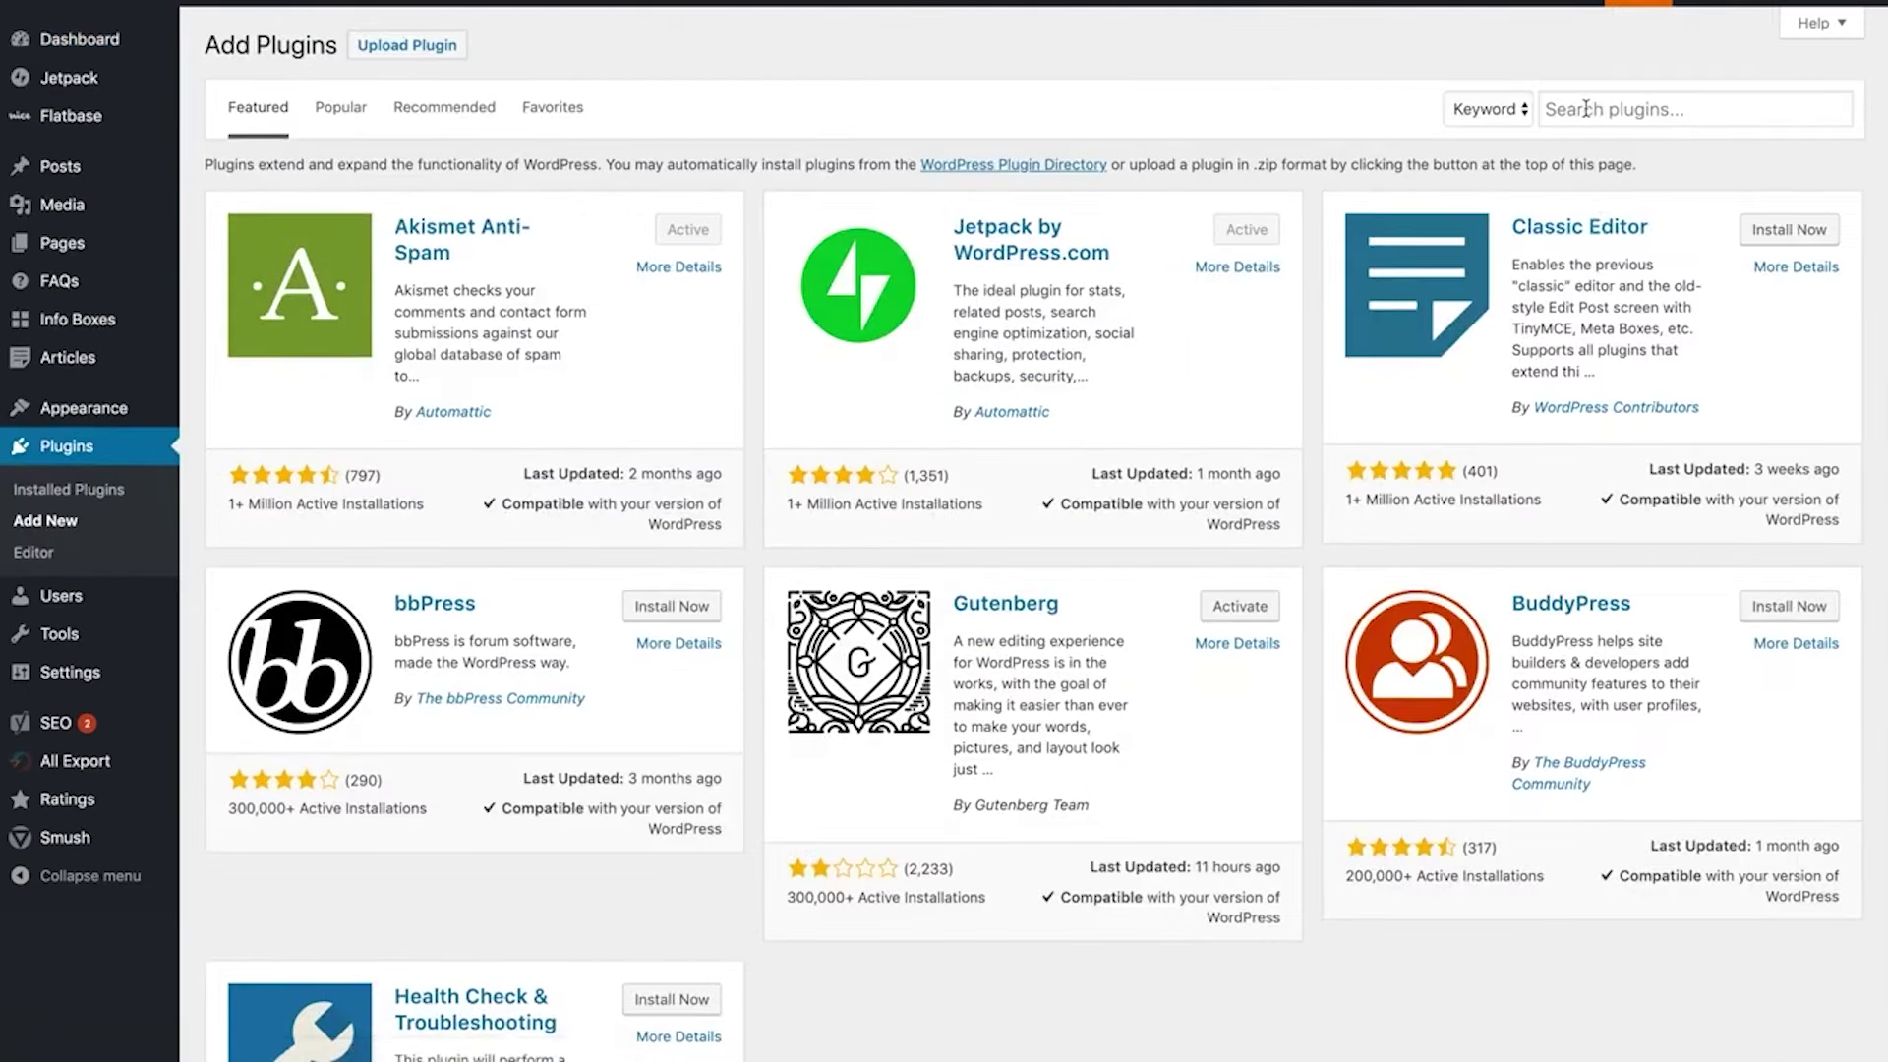
pyautogui.write('Pressable Automated Migration')
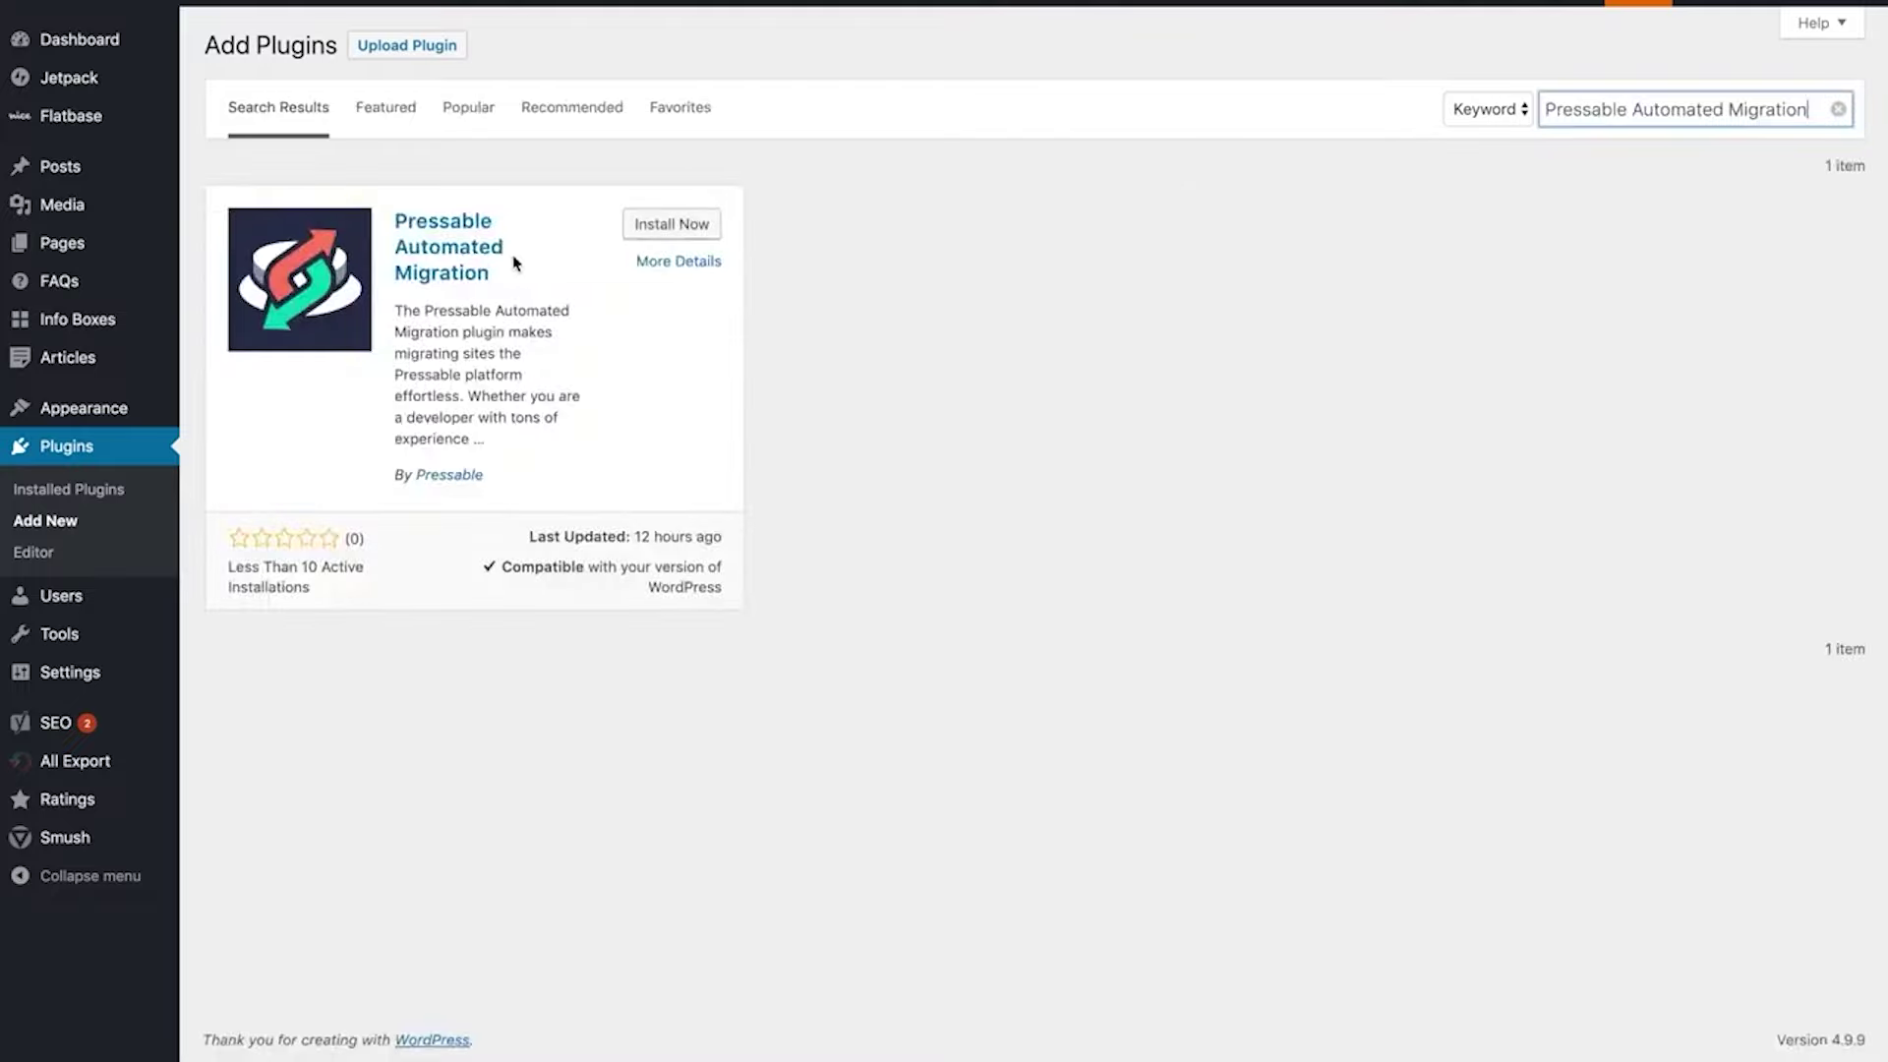
pyautogui.click(685, 232)
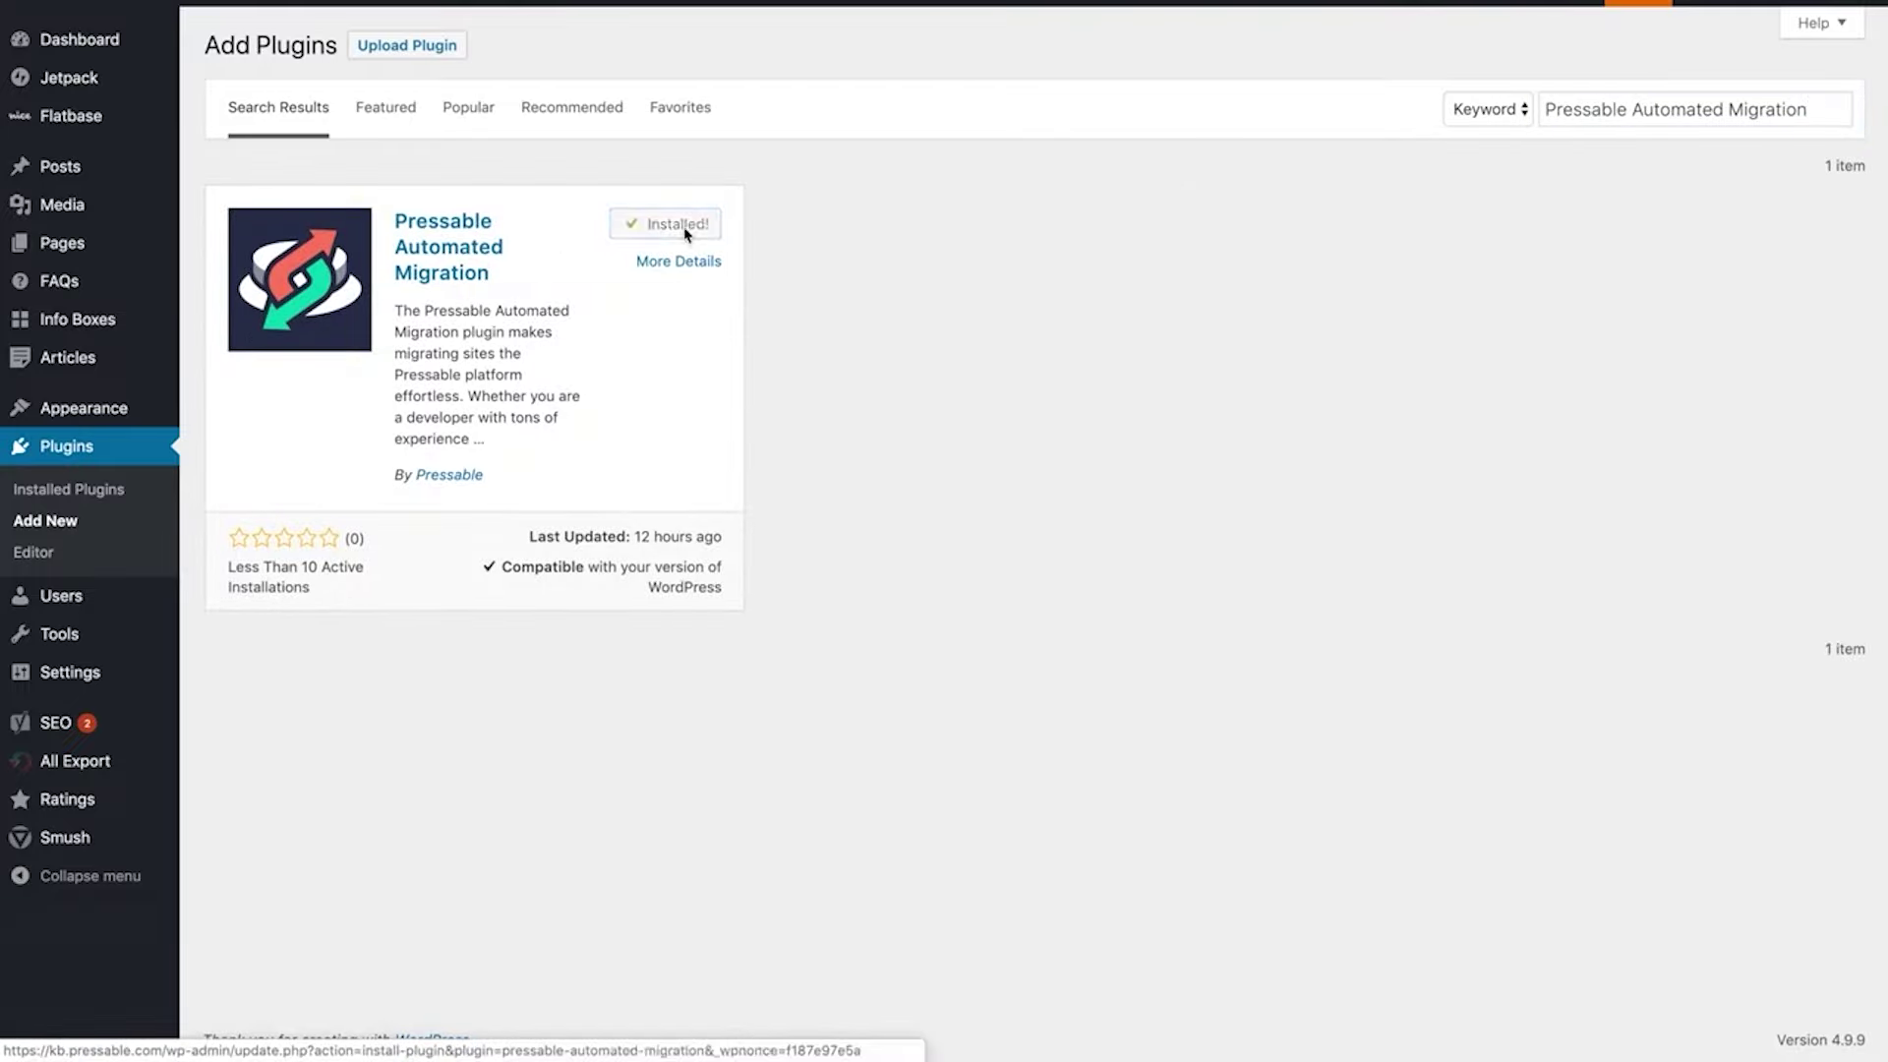
pyautogui.click(712, 232)
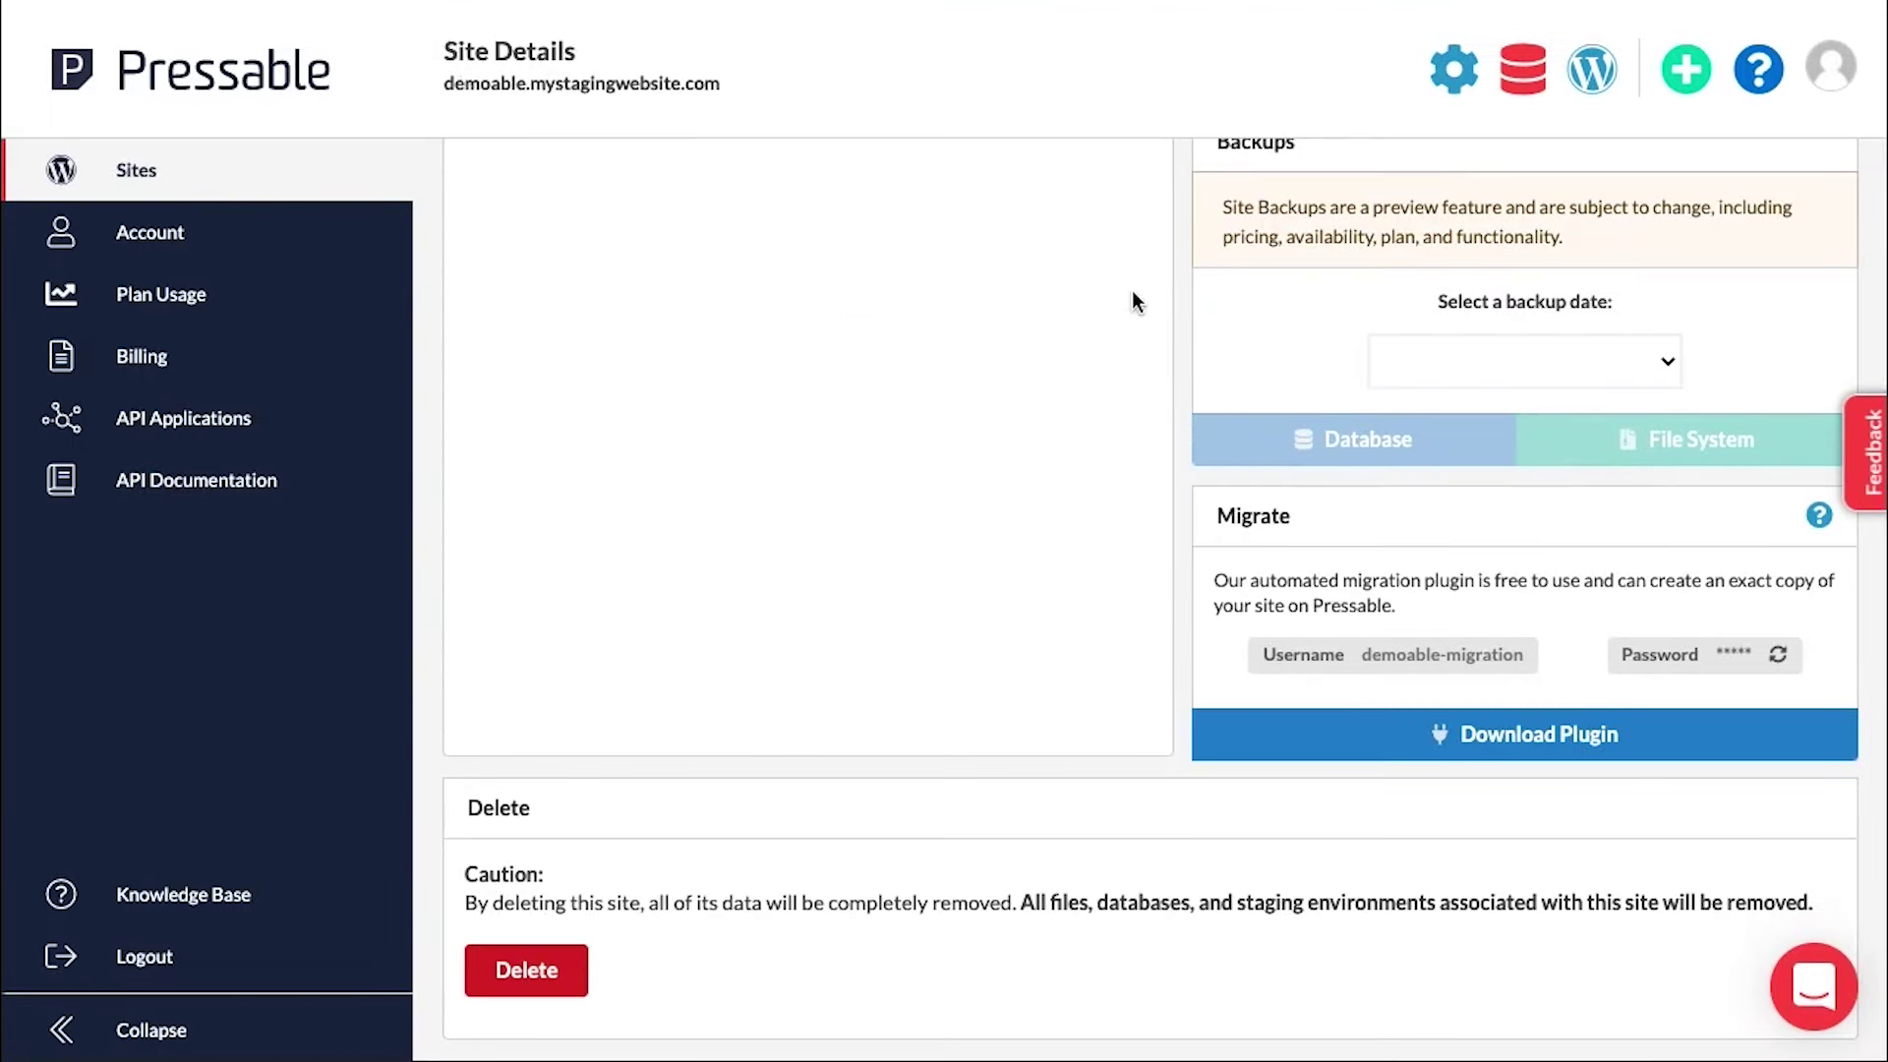
# Step: Enter demo.com in the Domains name field on Site Details
pyautogui.scroll(4, 1172, 384)
pyautogui.scroll(4, 1172, 384)
pyautogui.scroll(1, 1172, 375)
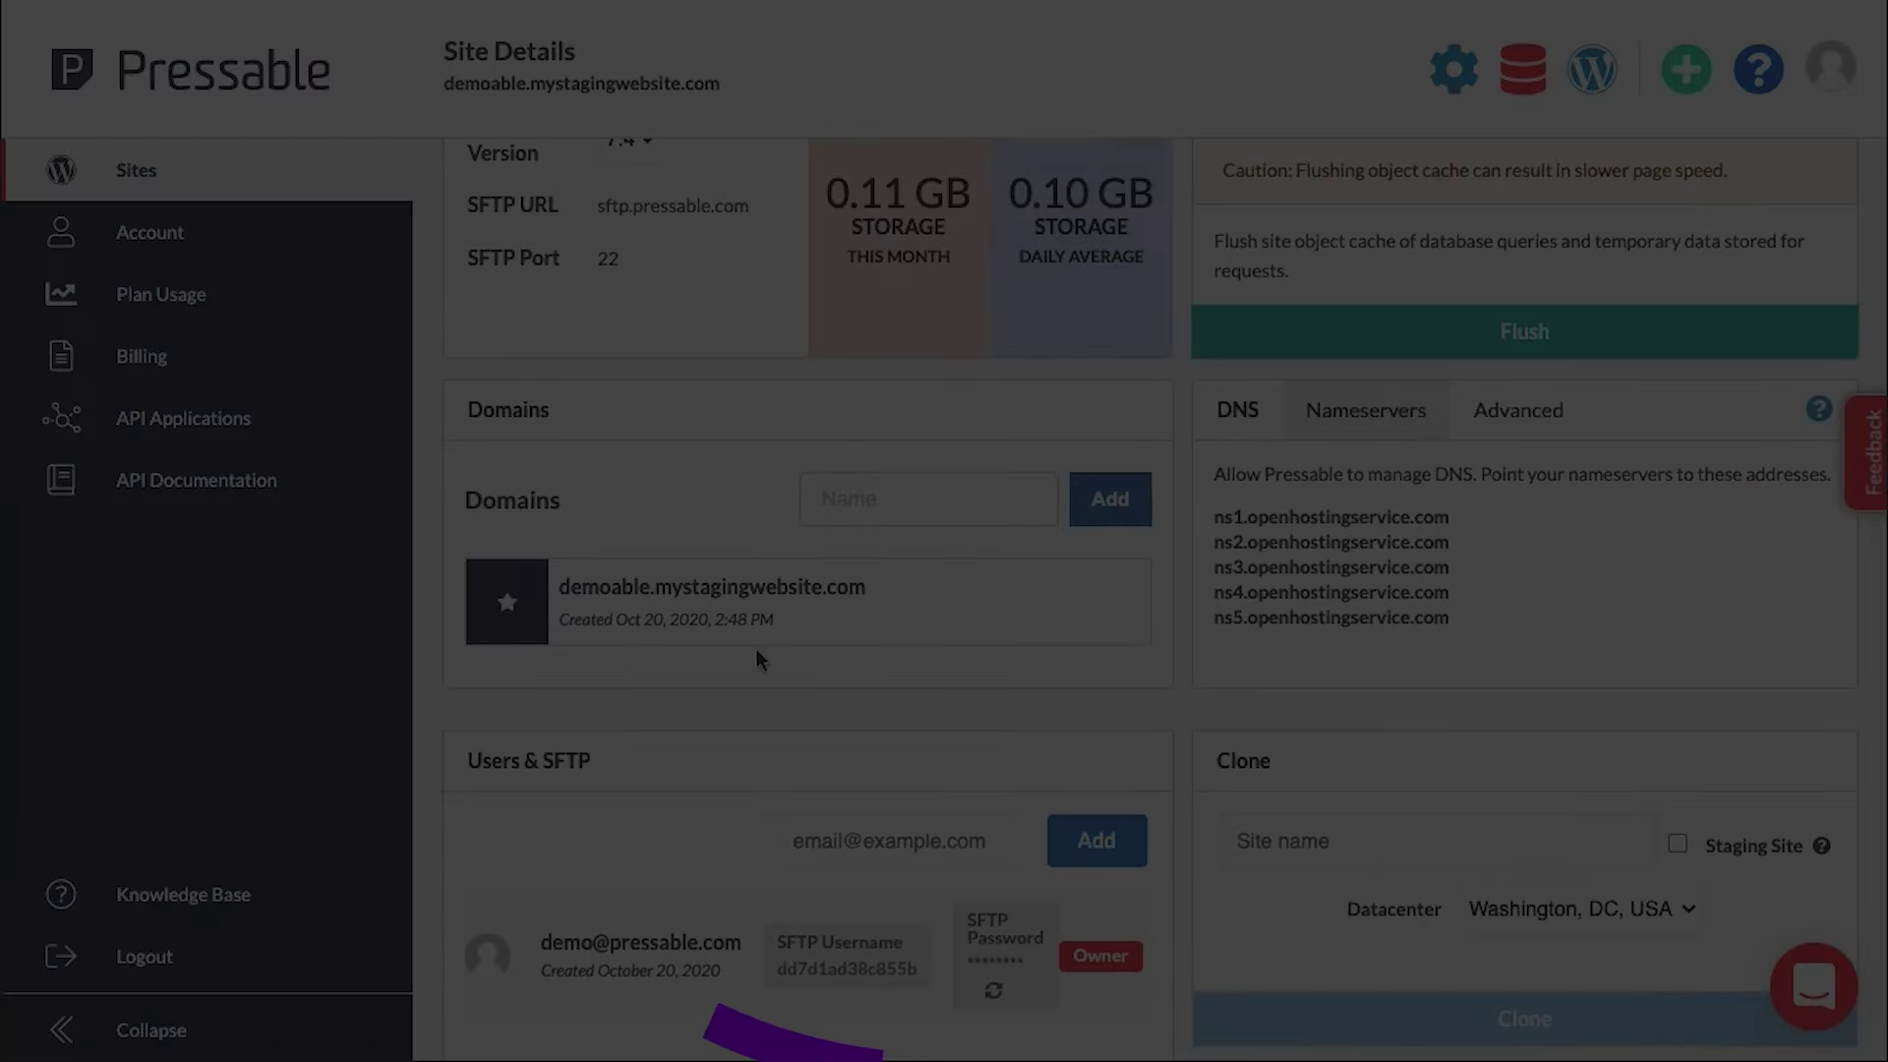
pyautogui.write('demo.com')
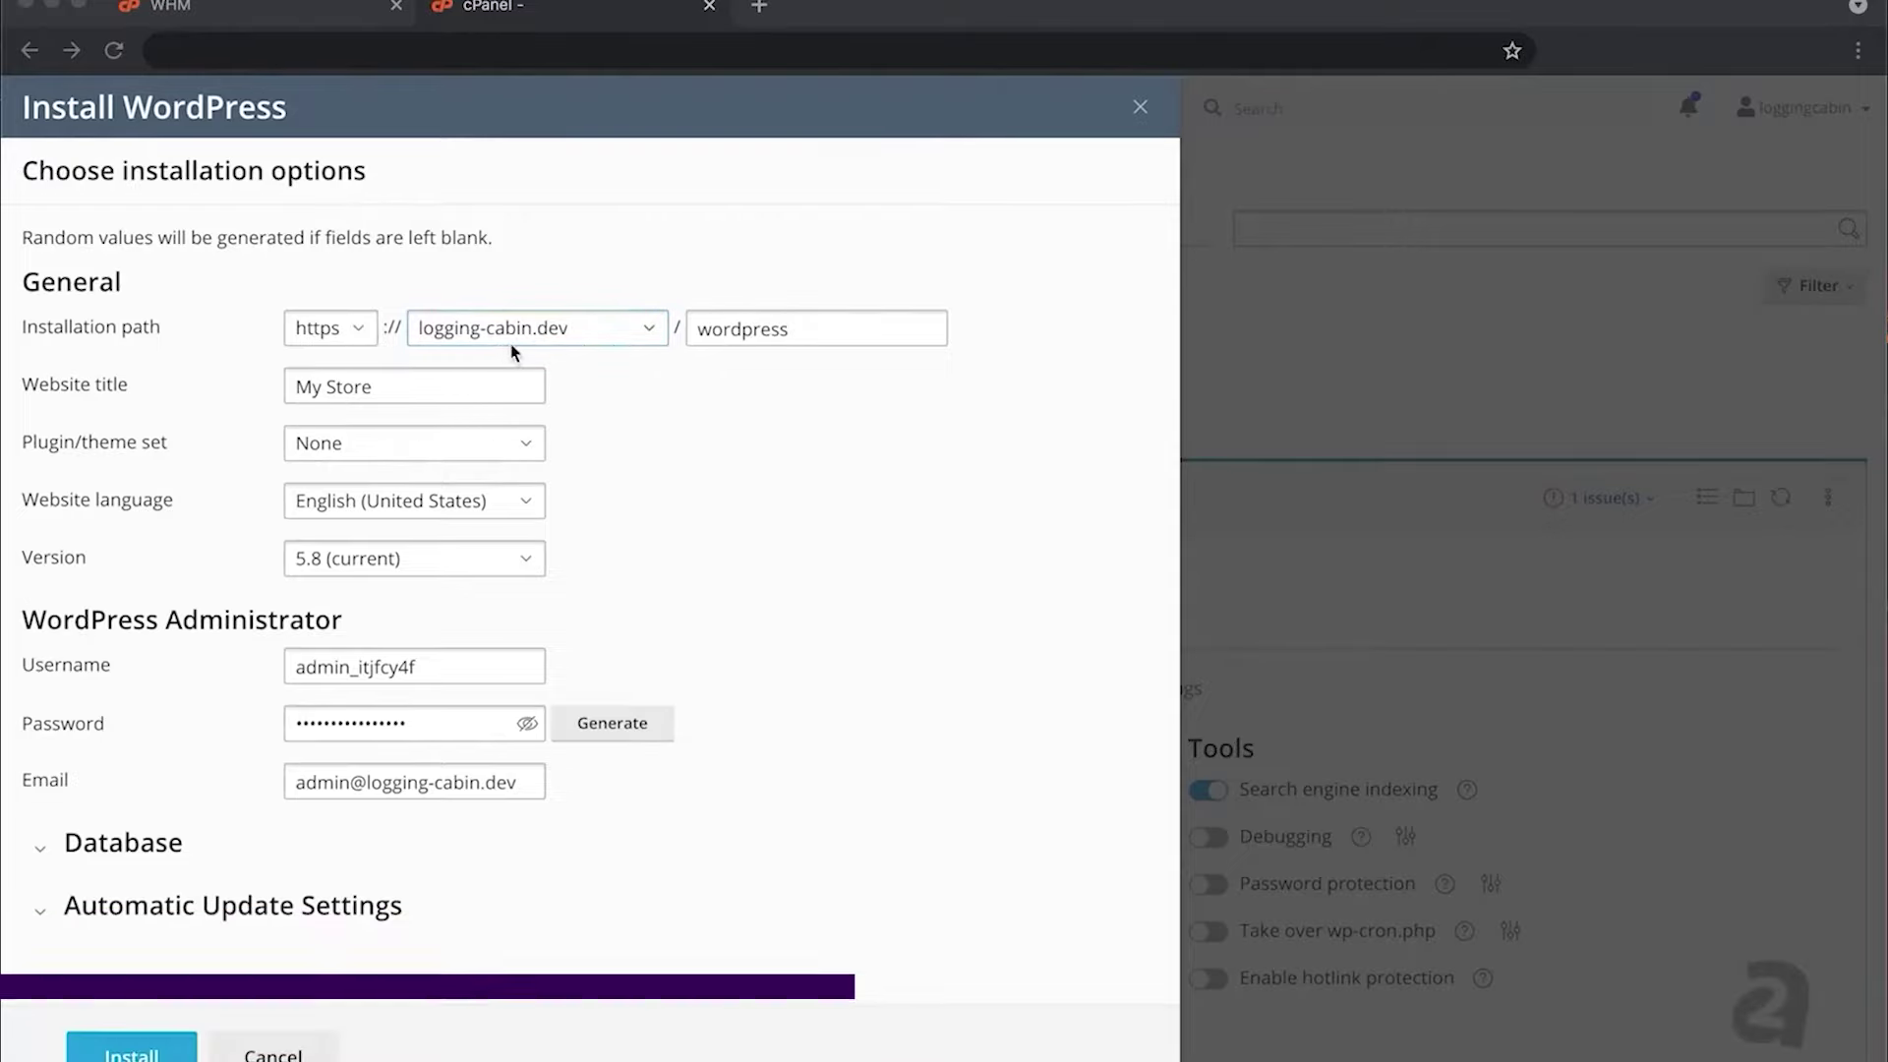
# Step: Install on my-new.logging-cabin.dev titled 'My New Logging Cabin', keeping plugin/theme set None
pyautogui.click(651, 330)
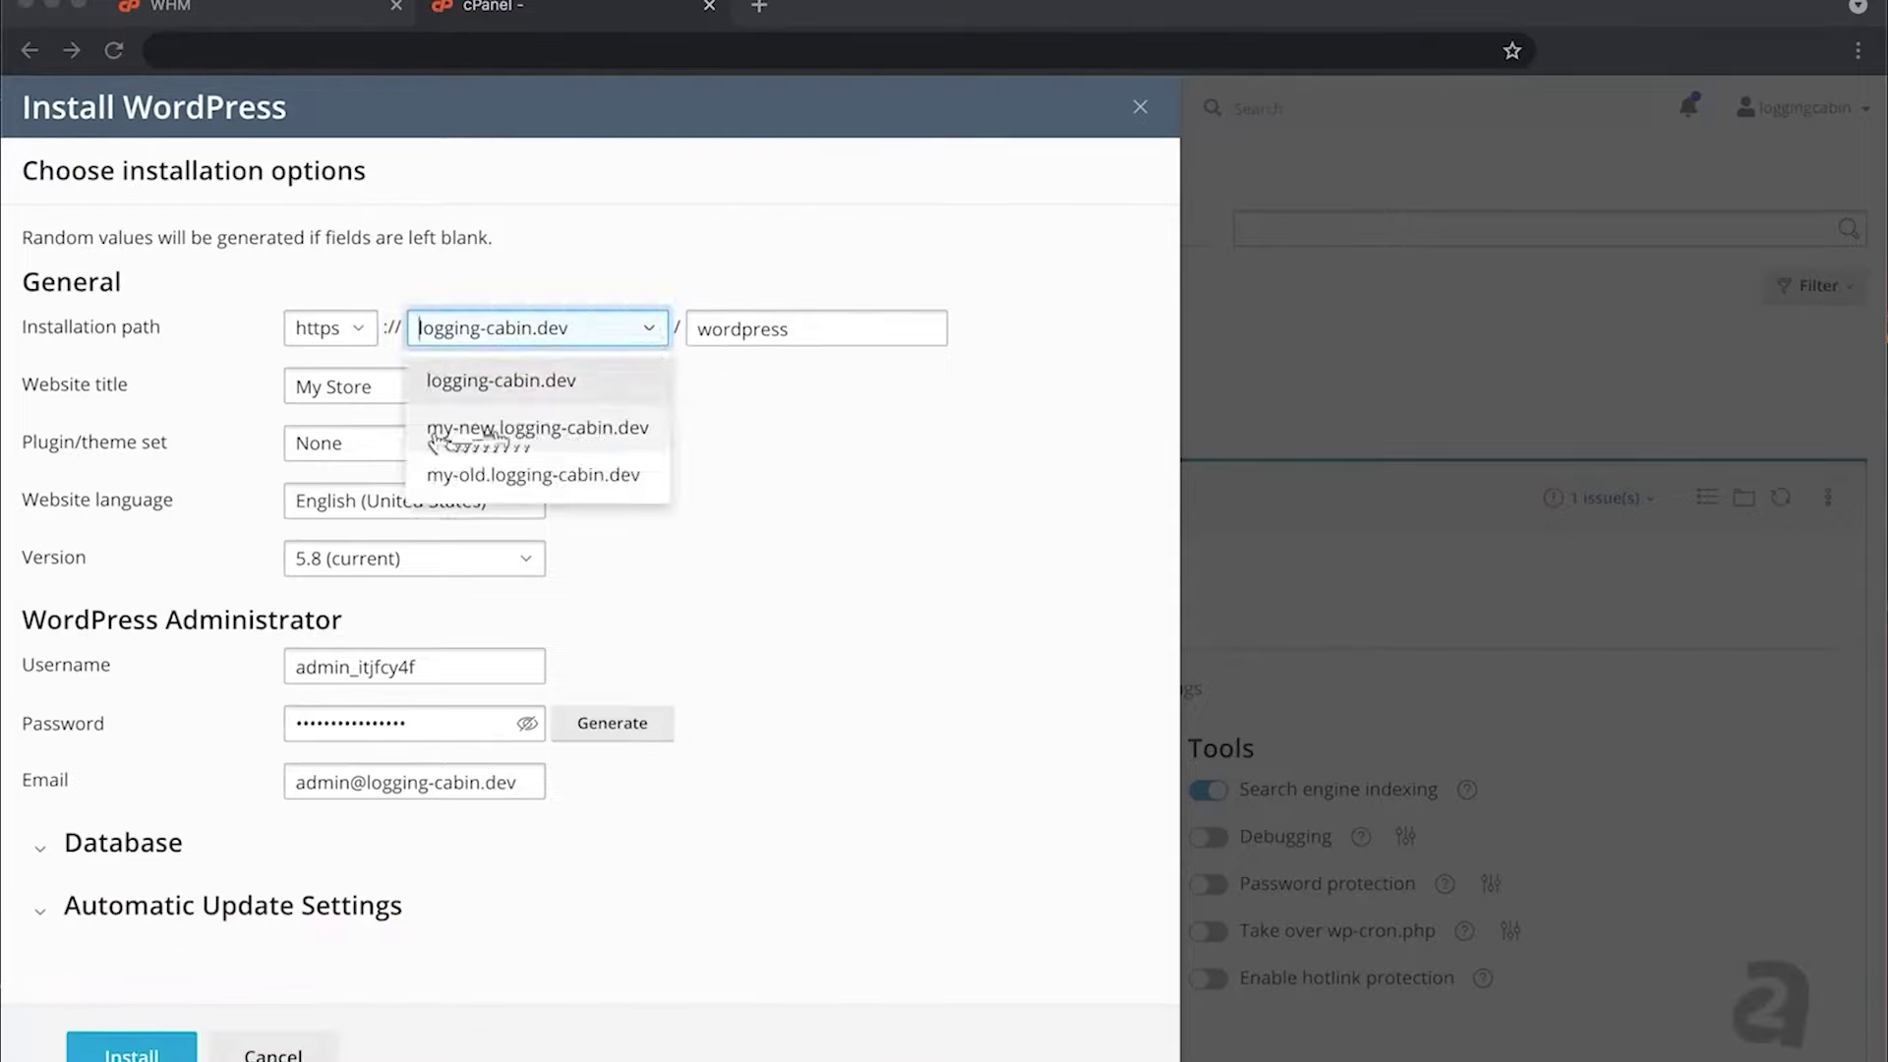
pyautogui.click(521, 433)
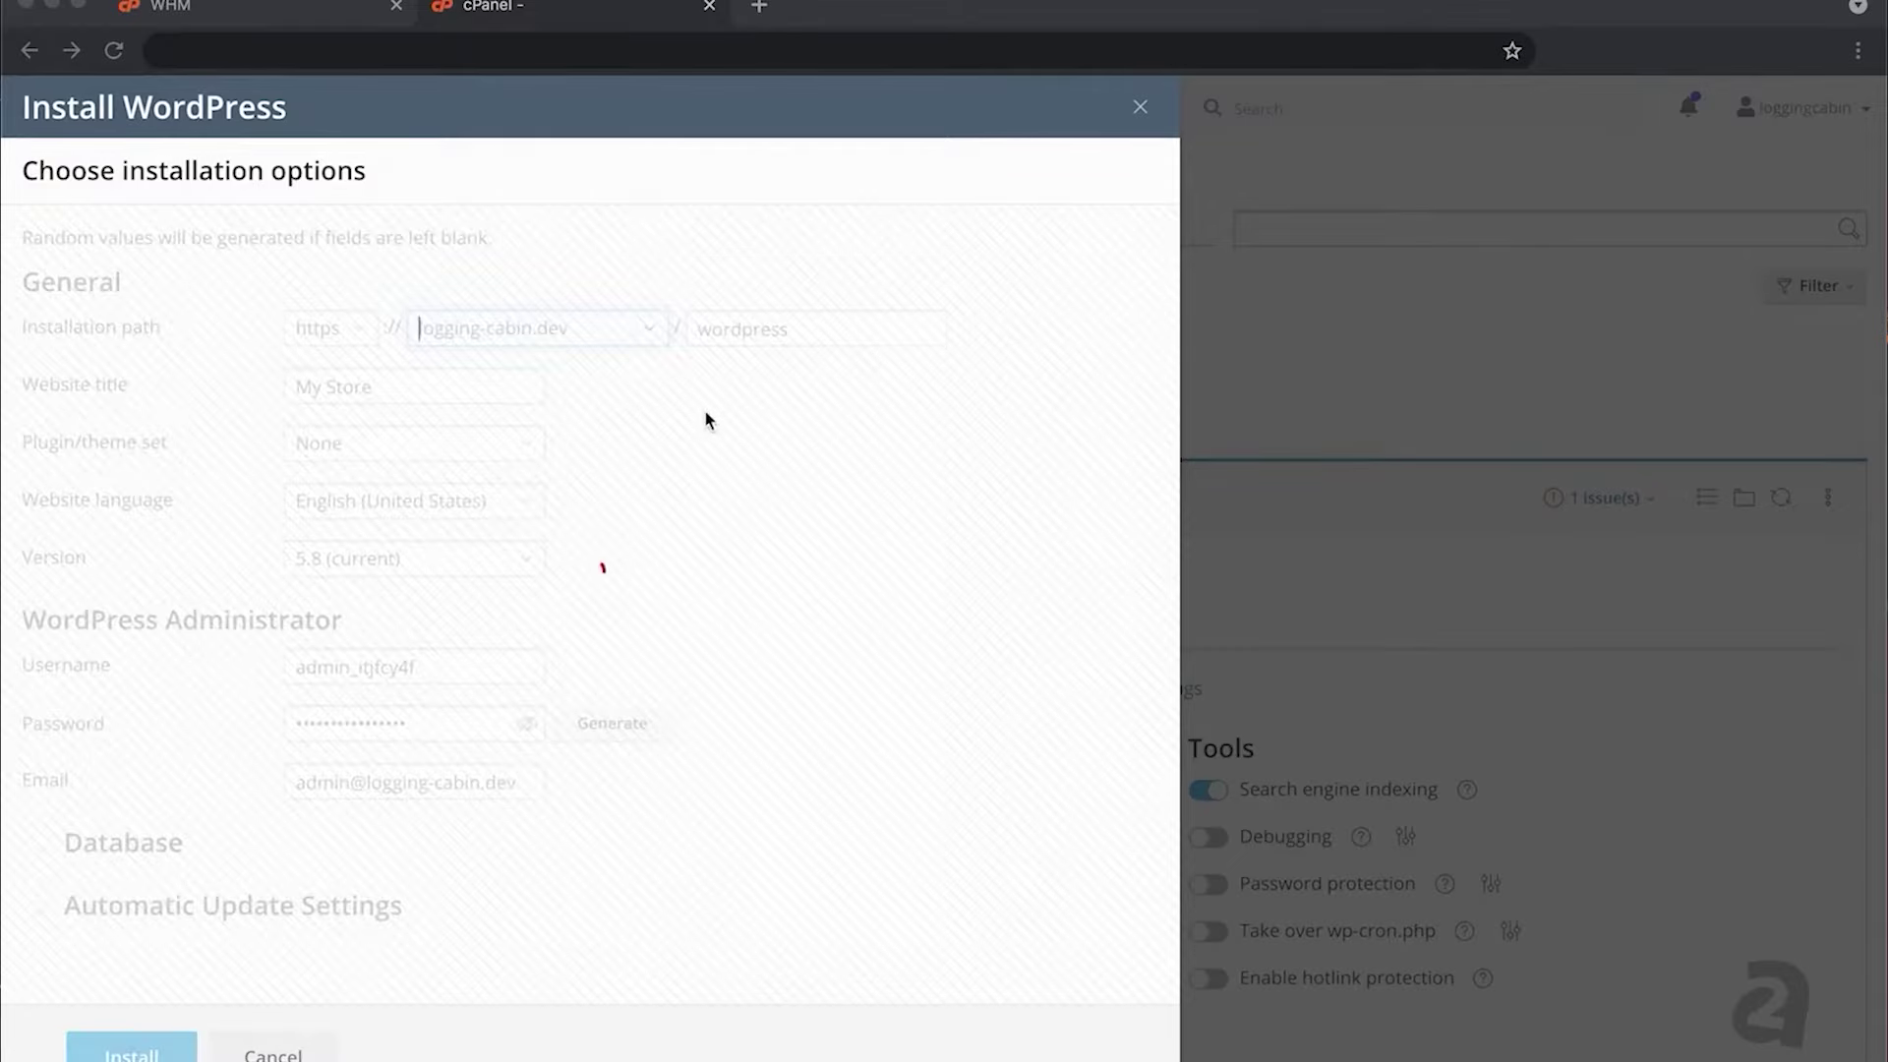
pyautogui.moveTo(413, 388); pyautogui.dragTo(280, 387)
pyautogui.write('My New Lo')
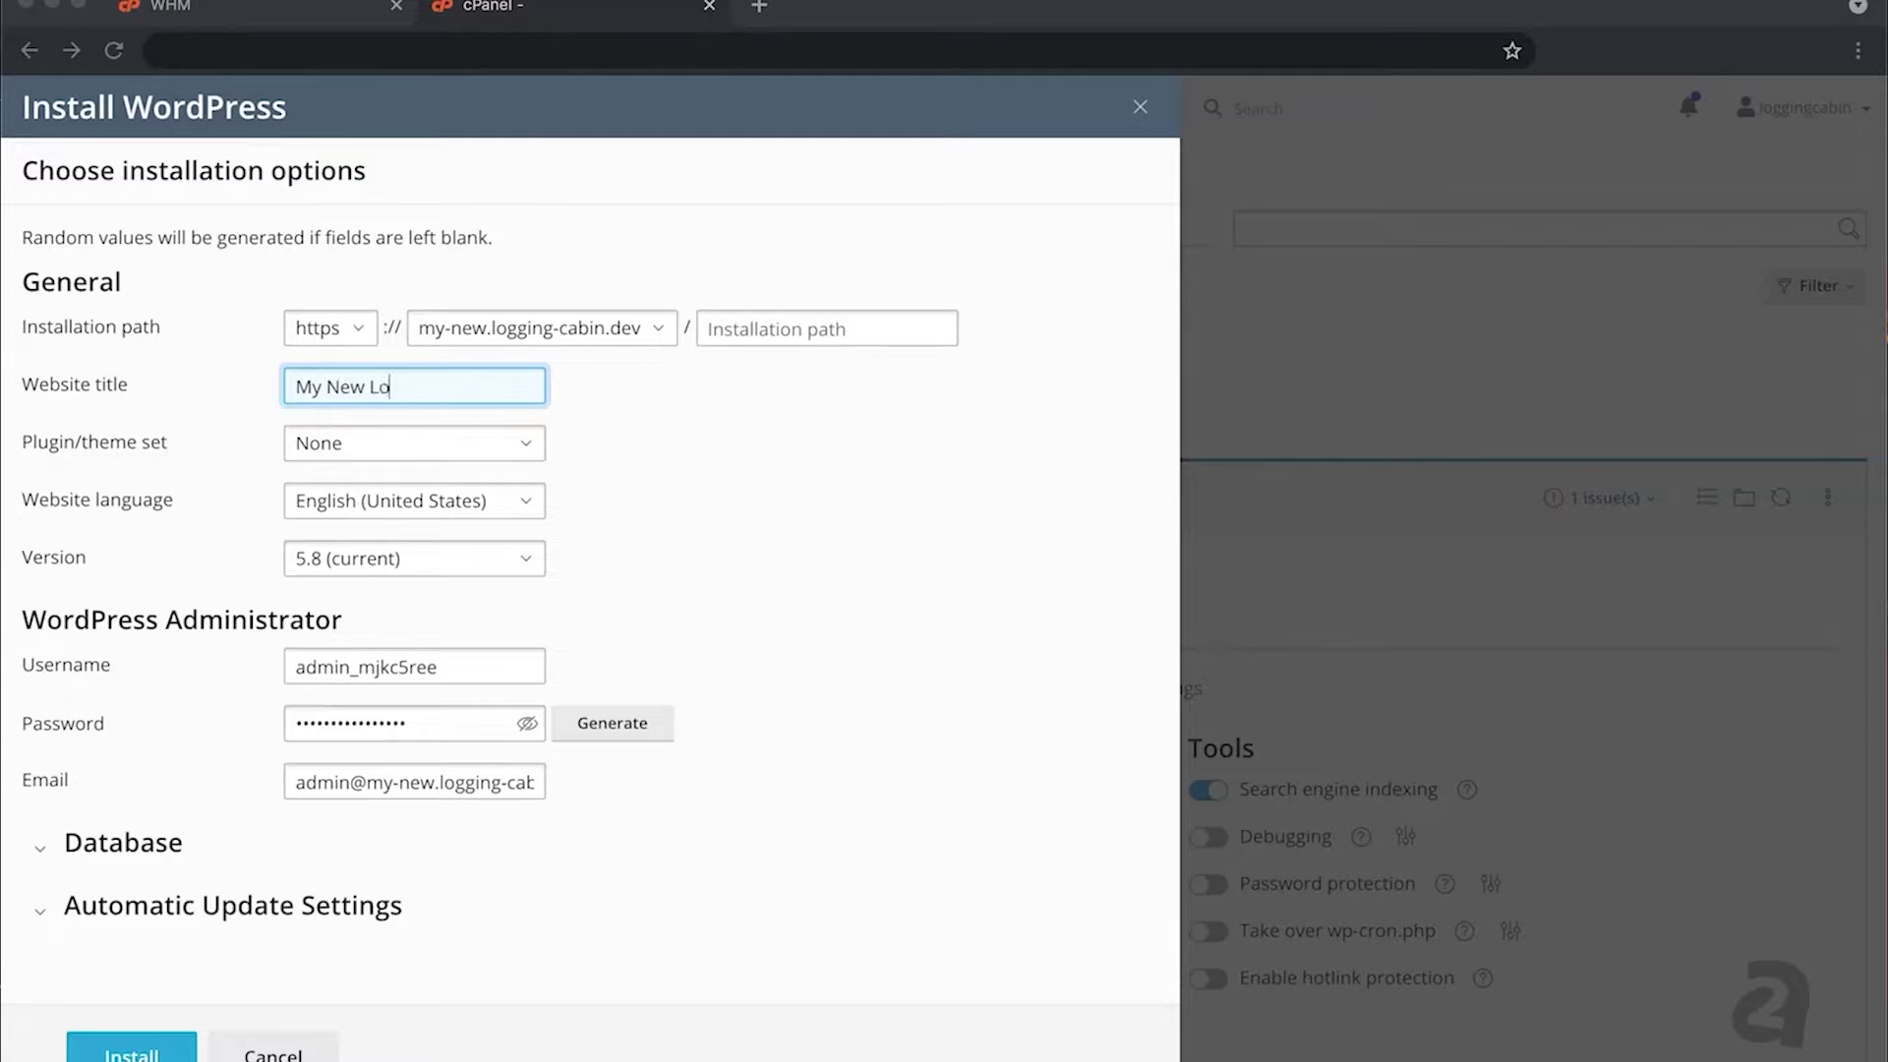
pyautogui.write('gging Cabin')
pyautogui.click(351, 451)
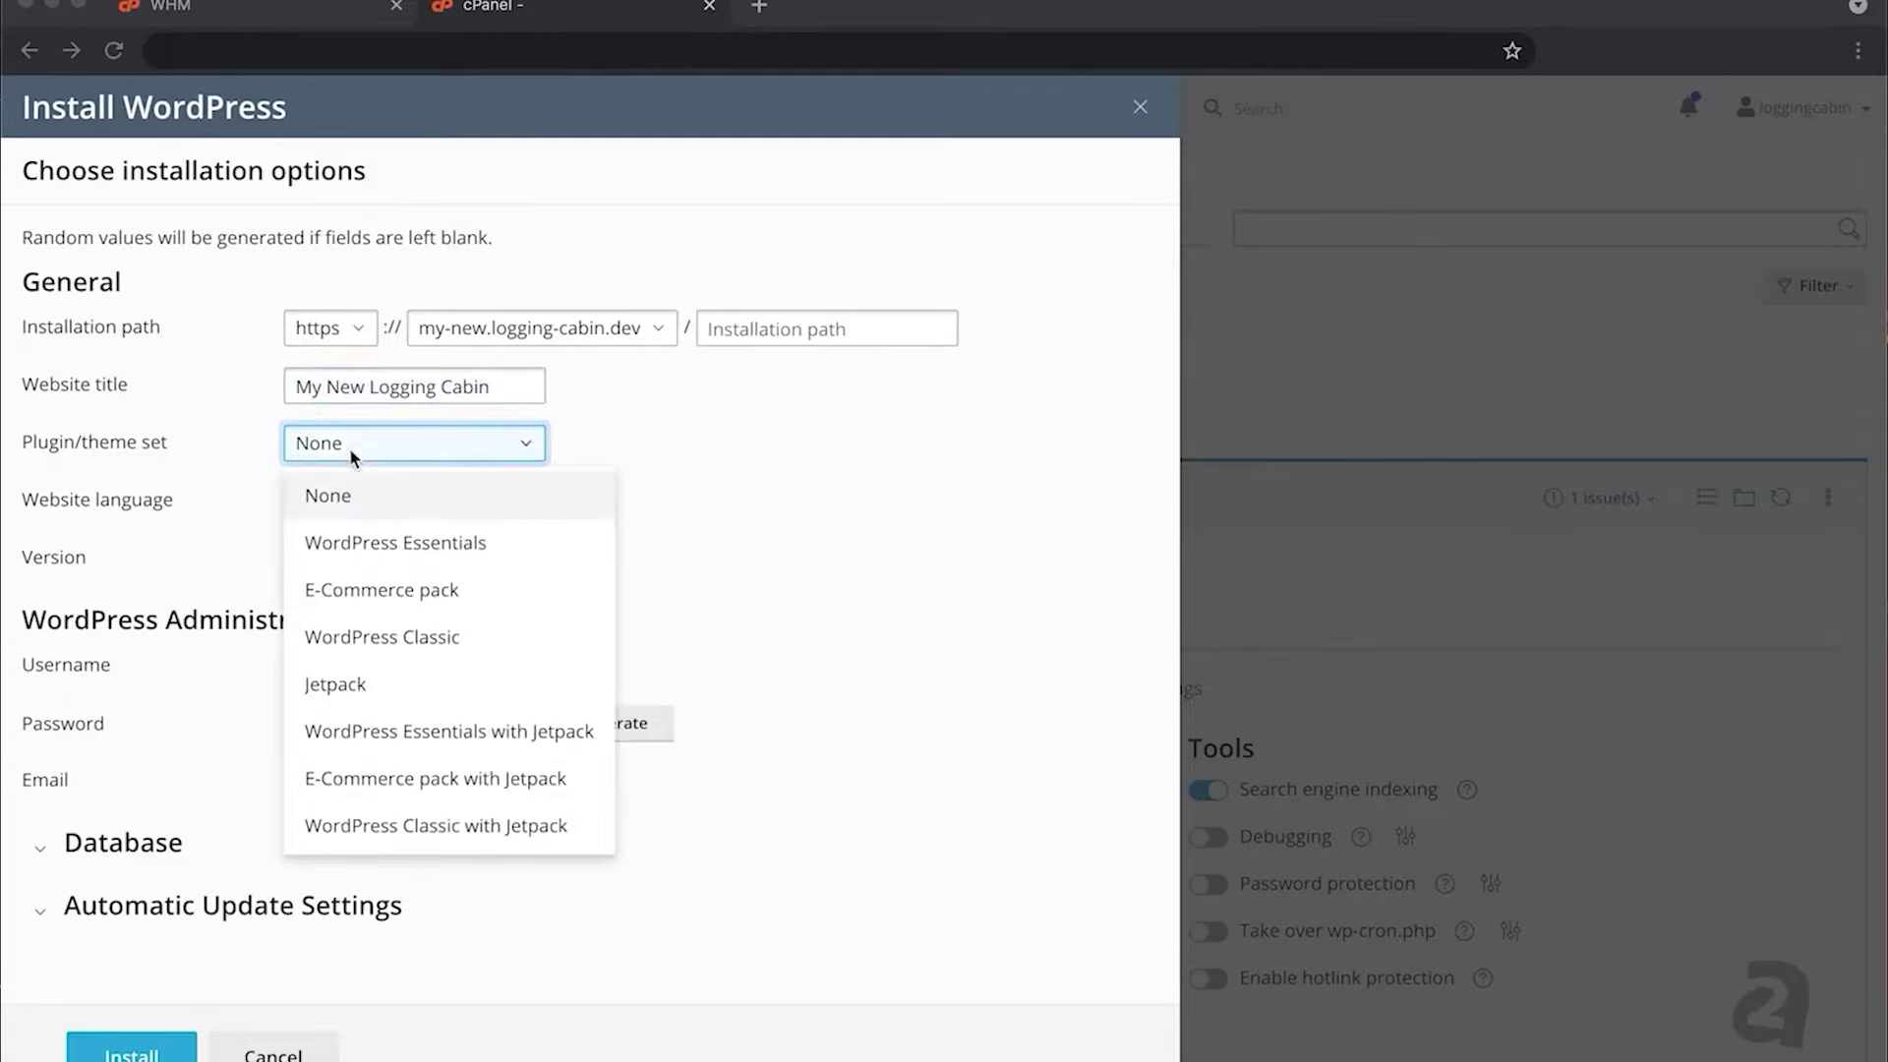
pyautogui.click(650, 447)
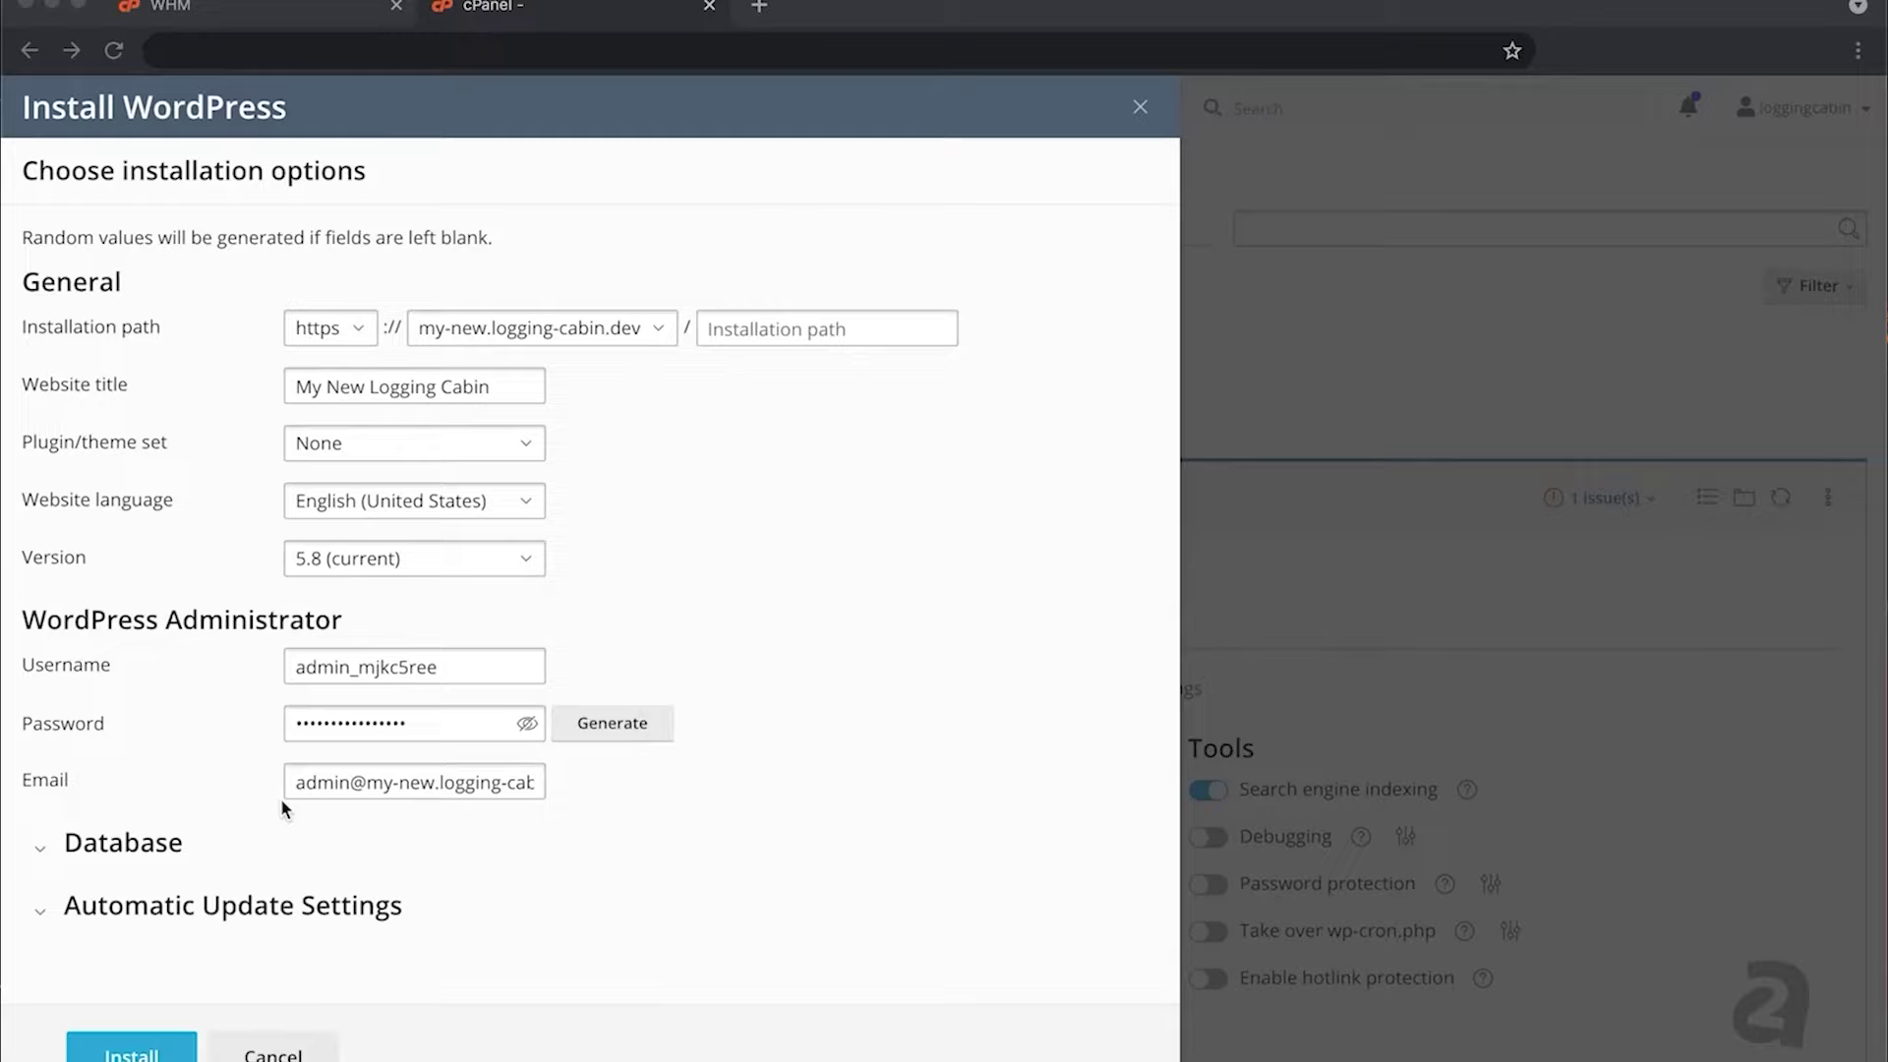
# Step: Enable Plugins and Themes auto-updates and start the WordPress installation
pyautogui.click(40, 847)
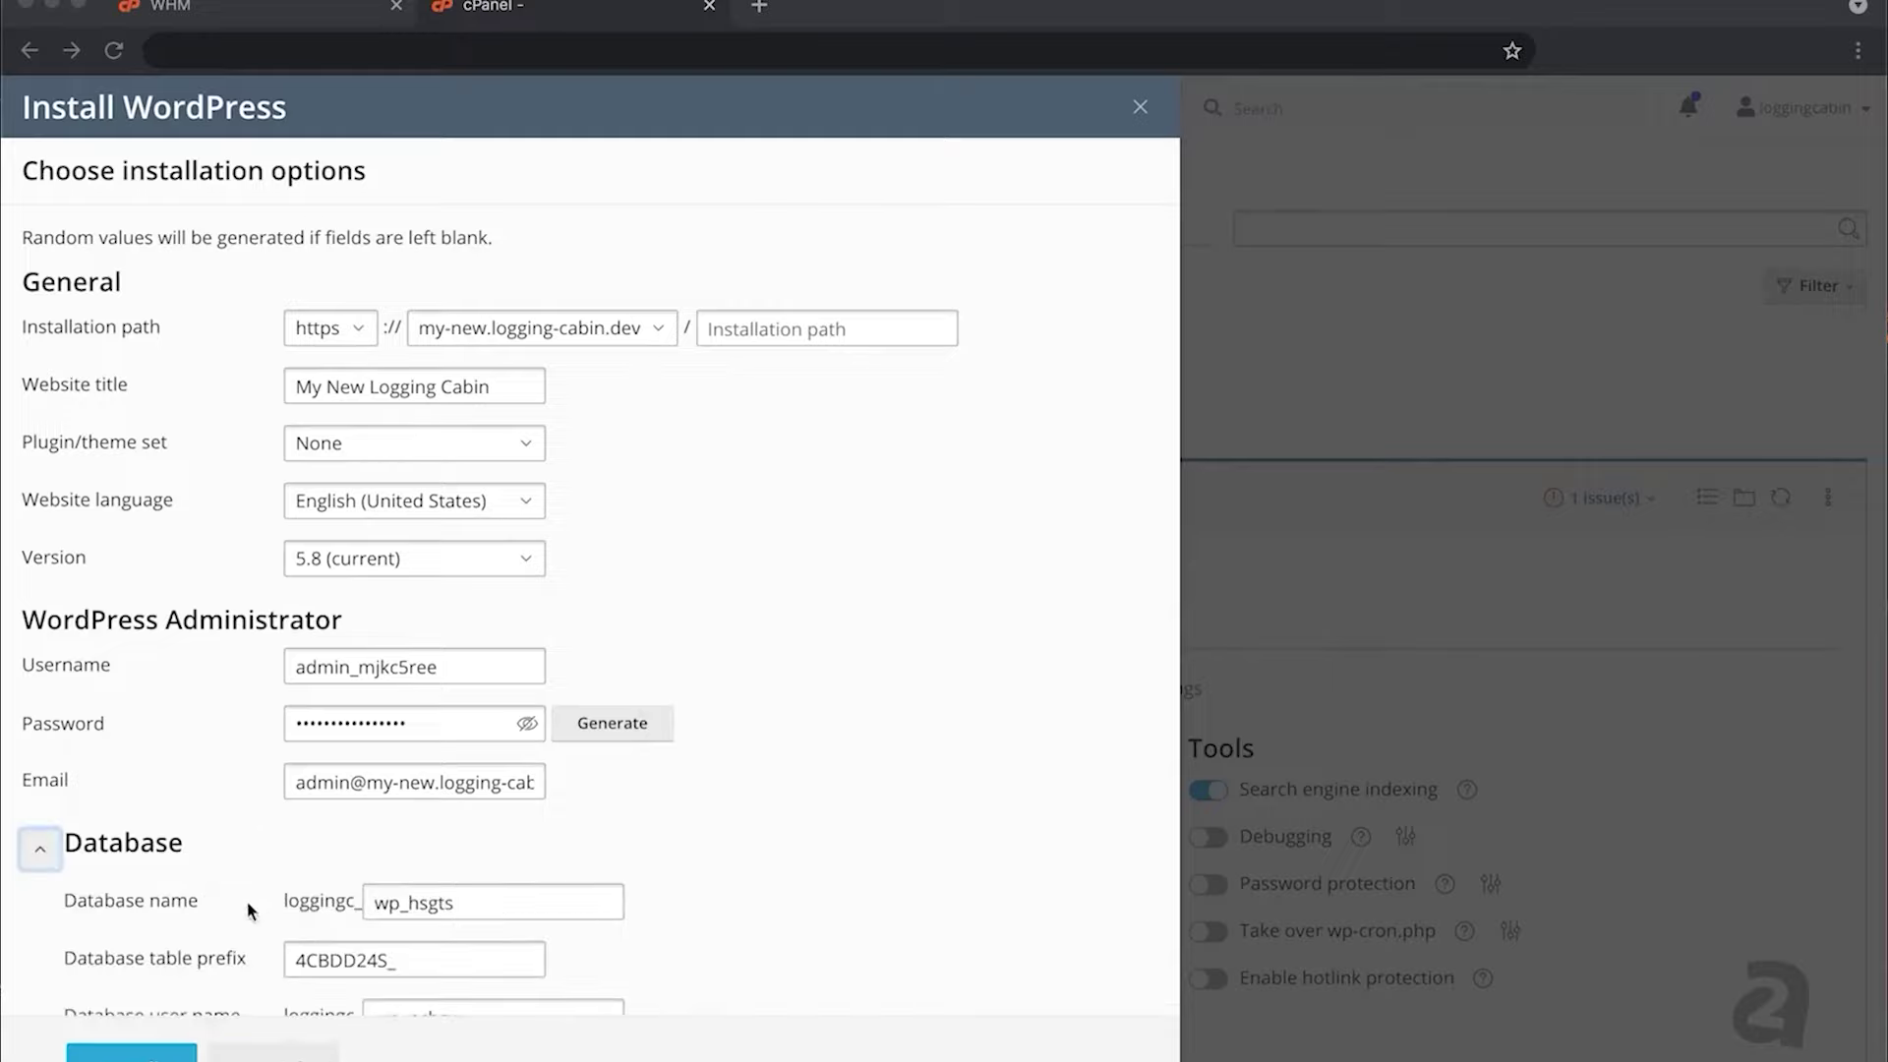
pyautogui.scroll(-2, 379, 960)
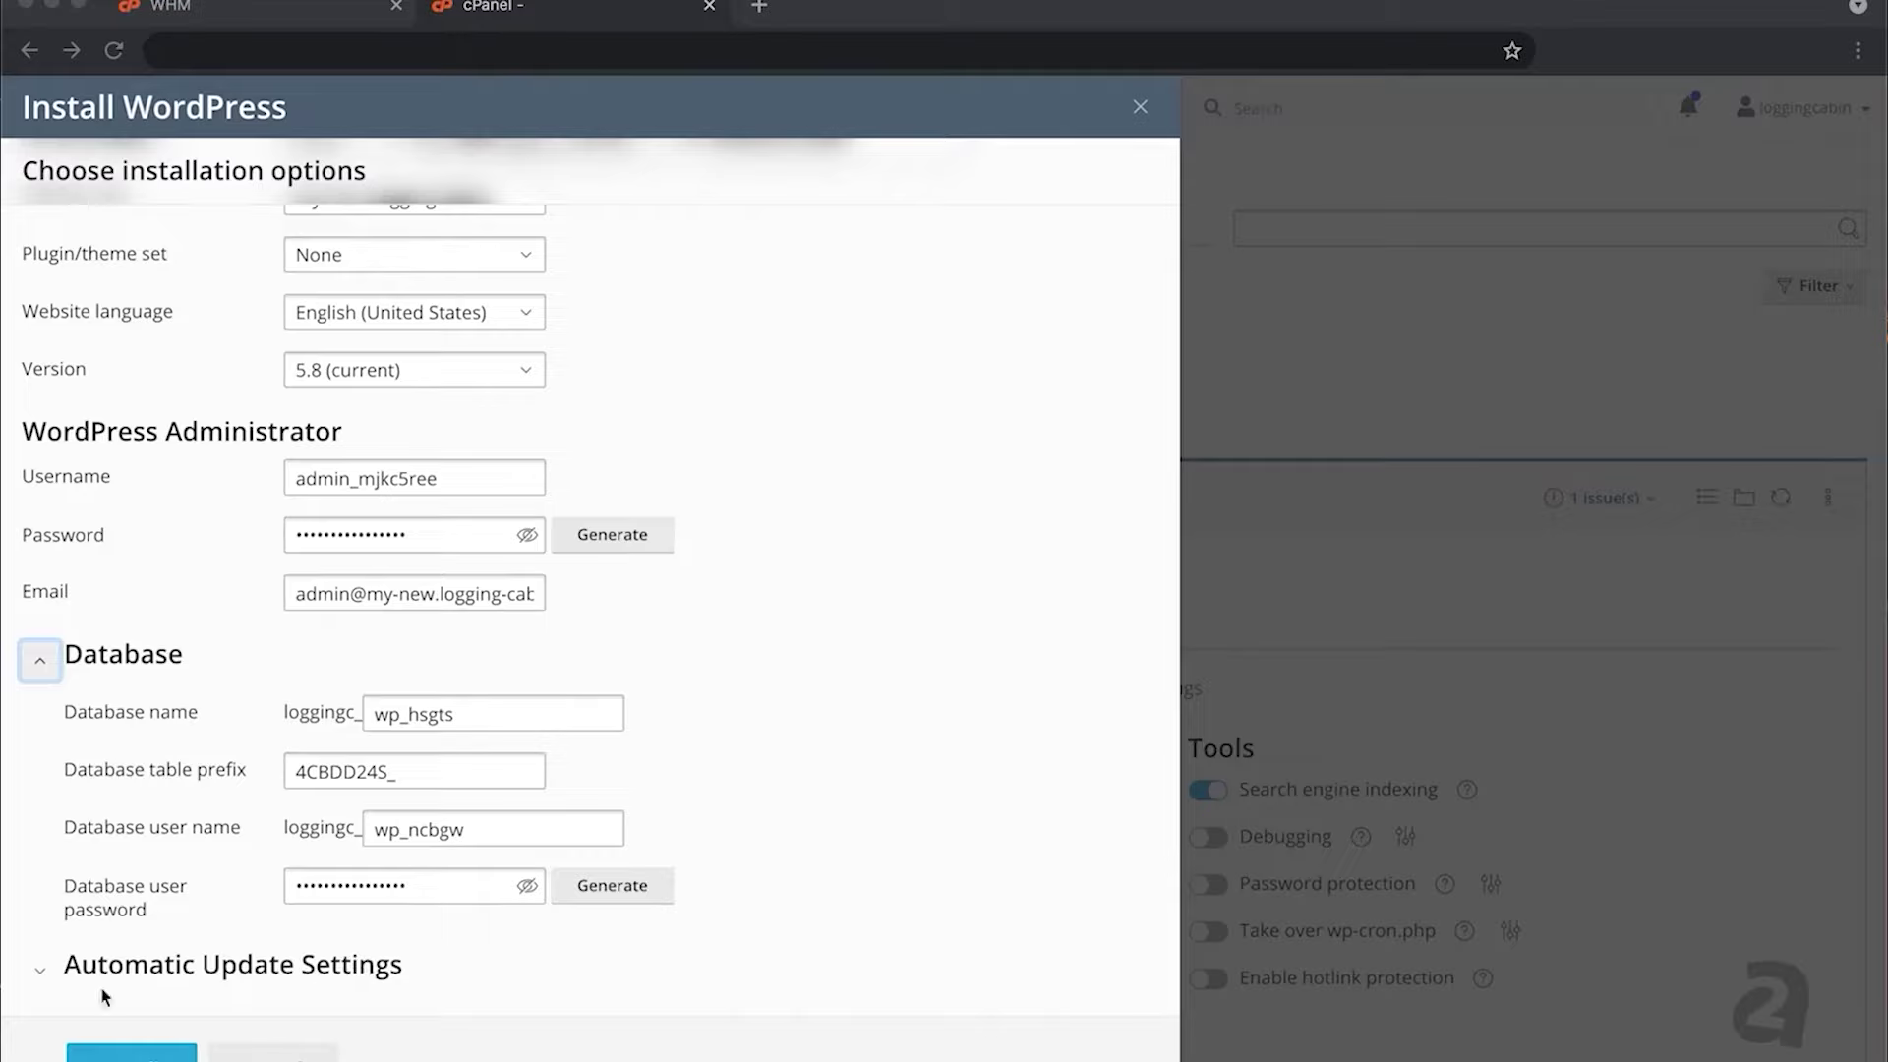
pyautogui.click(39, 667)
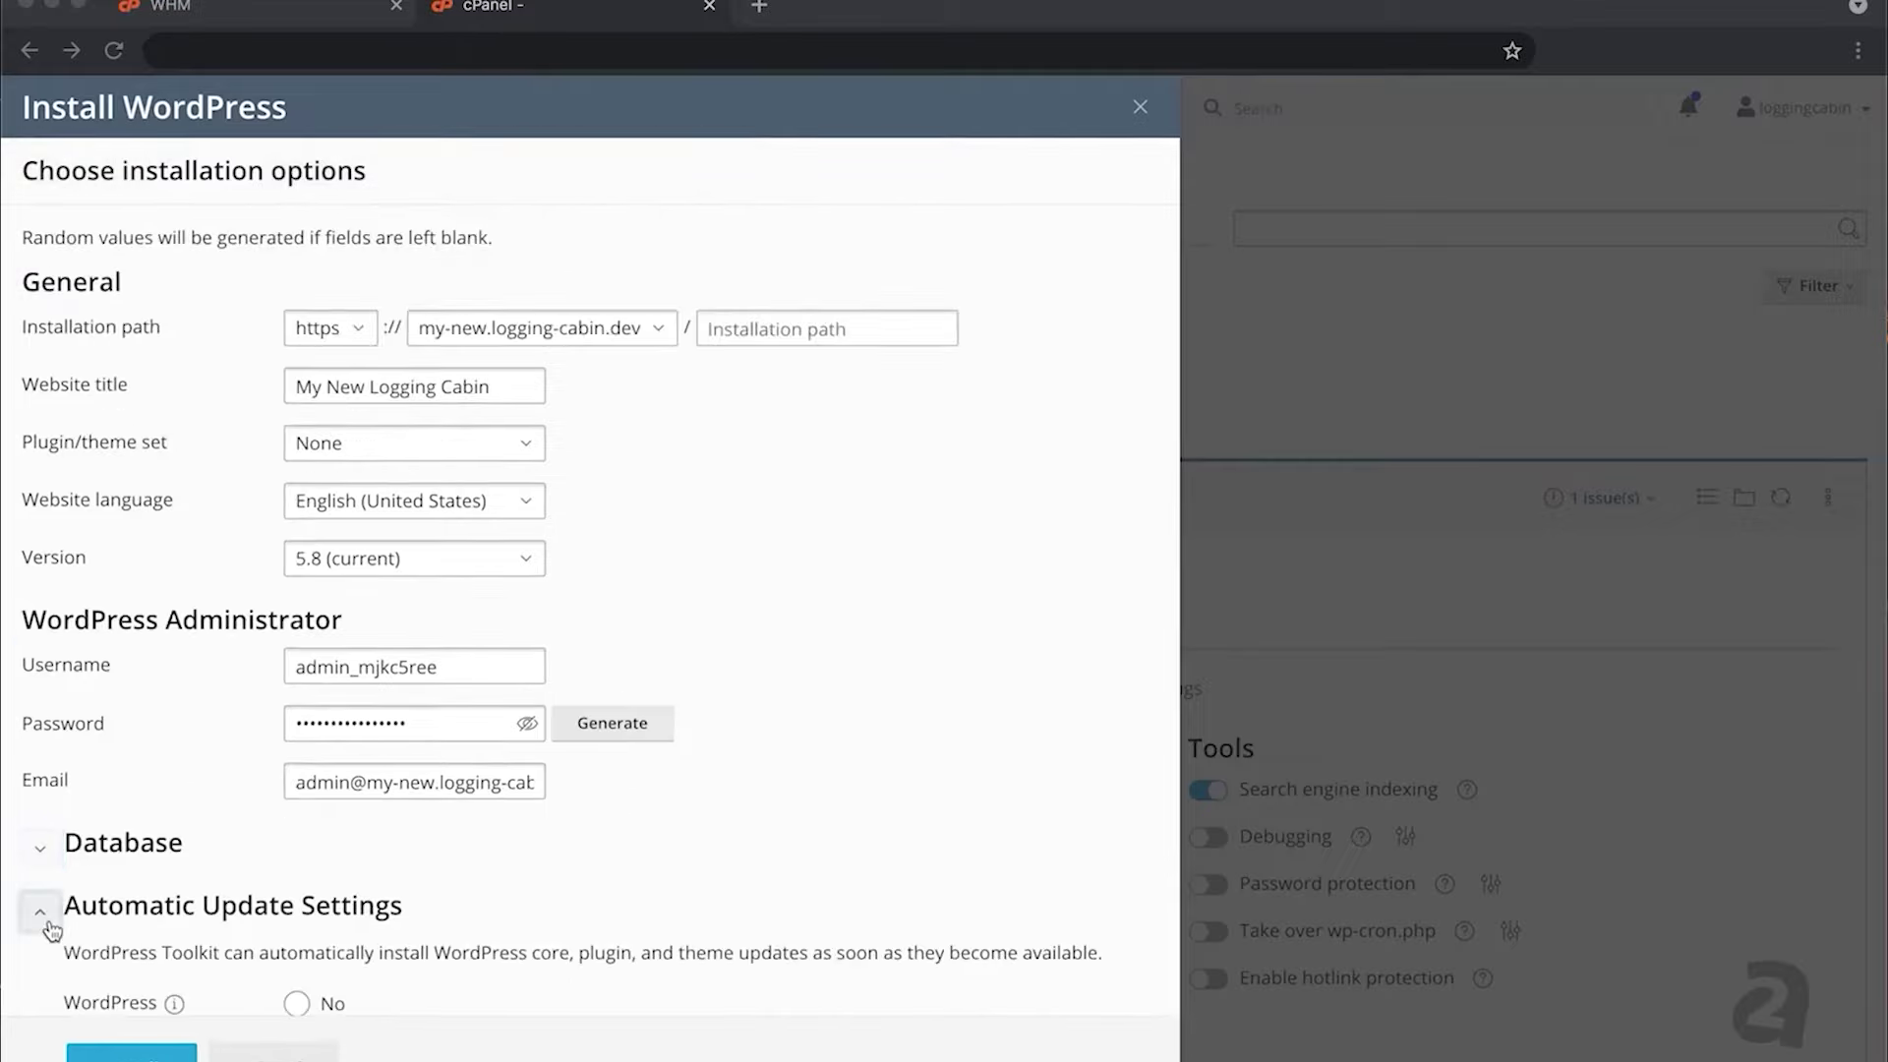
pyautogui.scroll(-3, 425, 927)
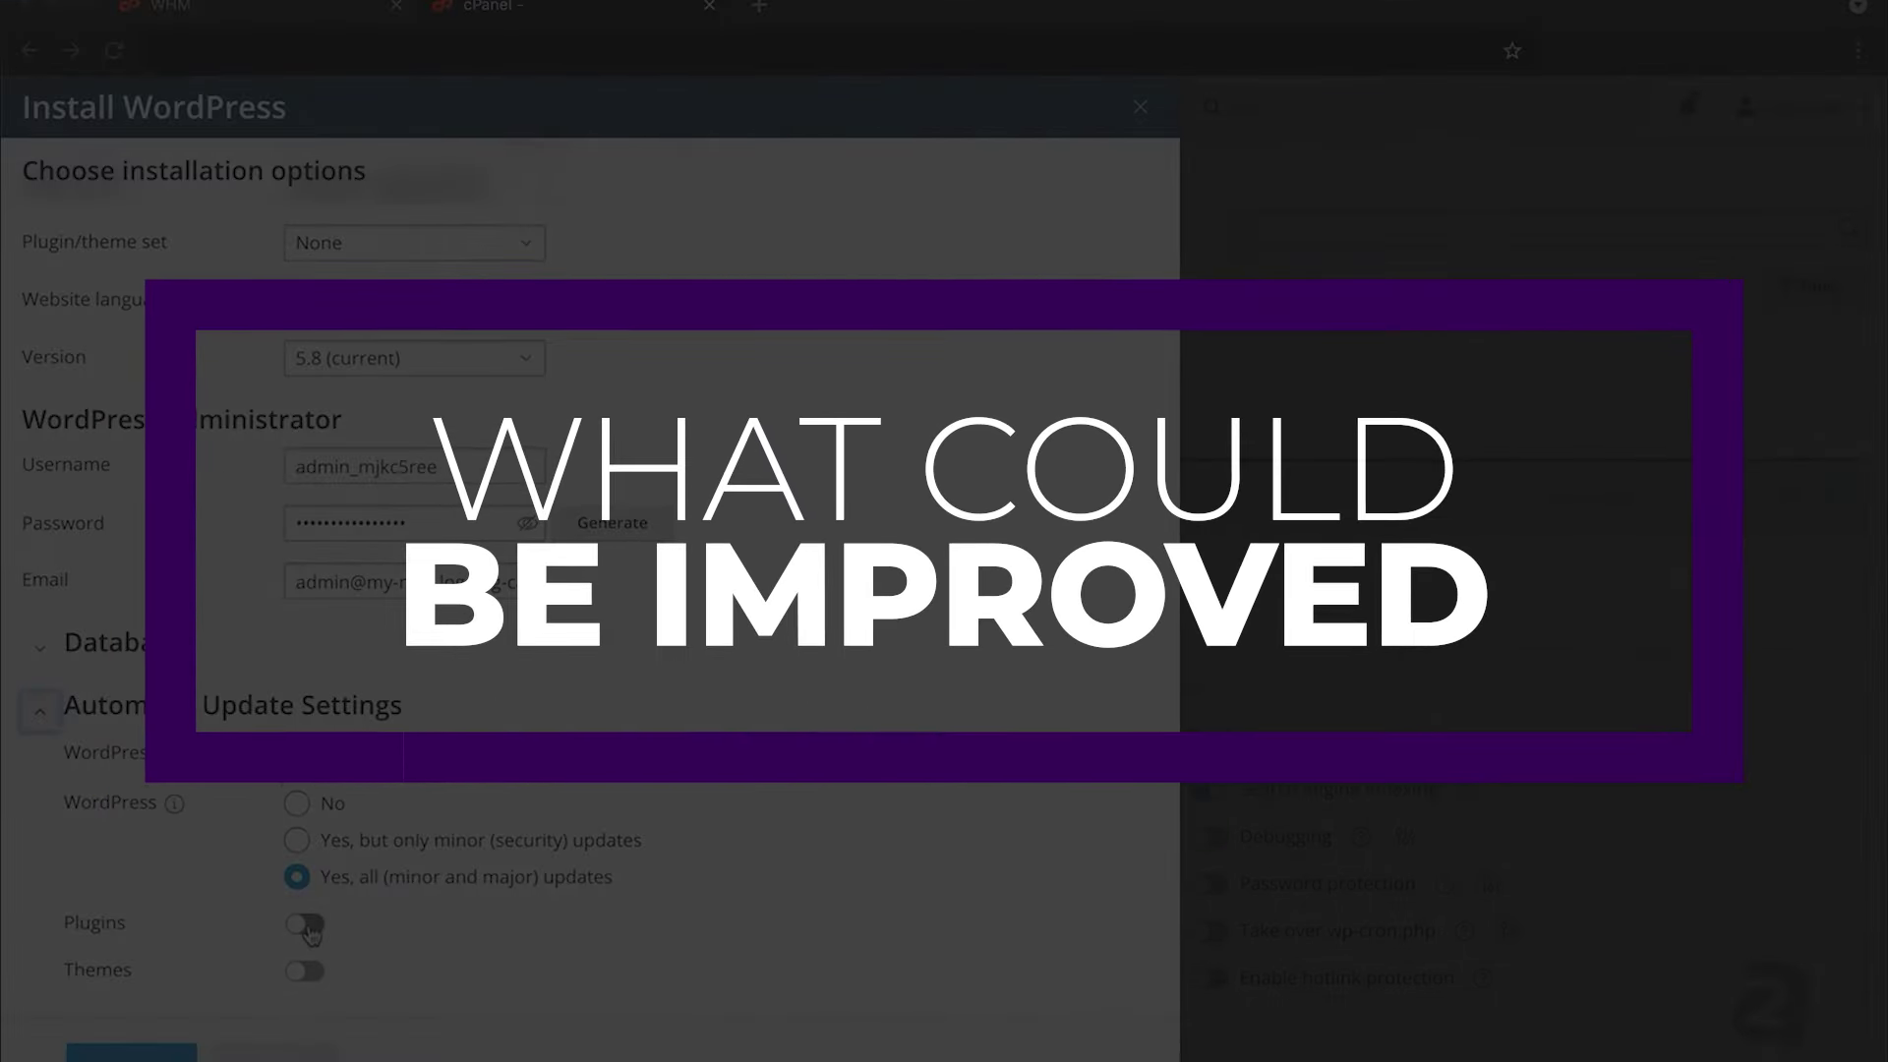
pyautogui.click(304, 923)
pyautogui.click(304, 970)
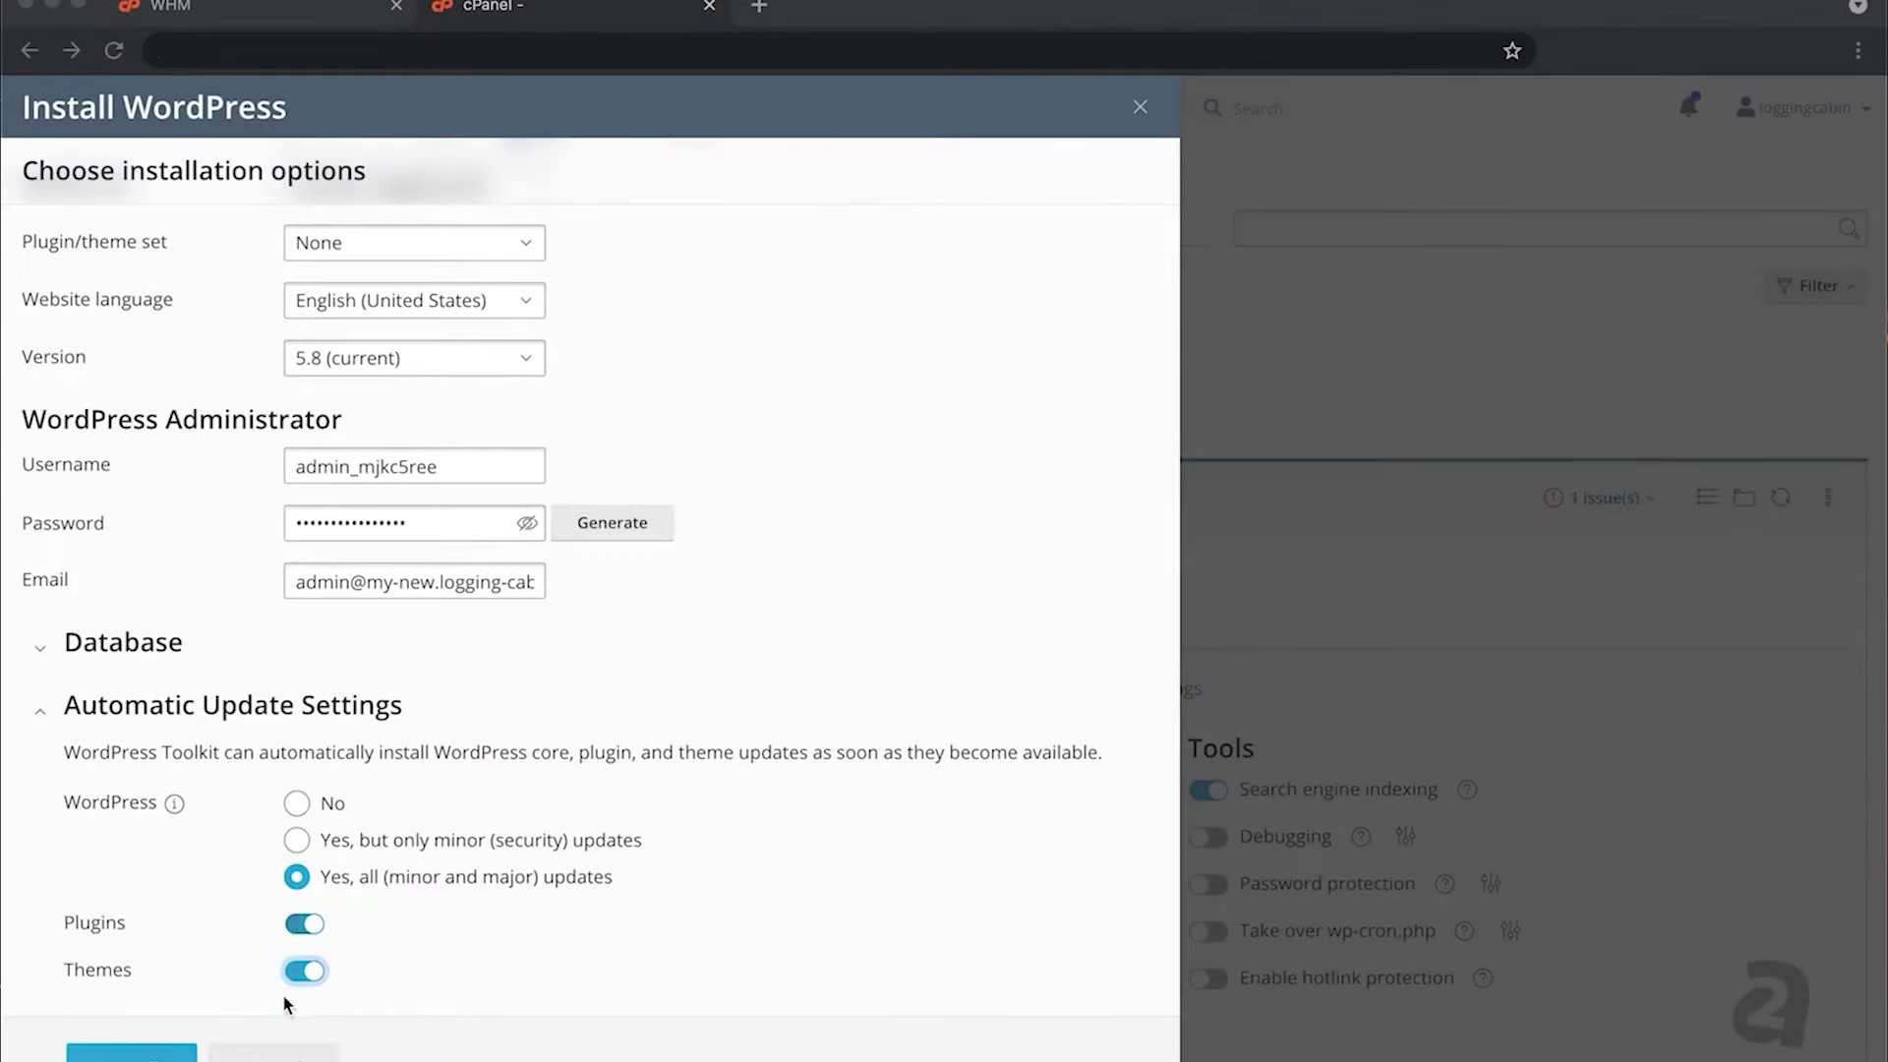
pyautogui.click(132, 1052)
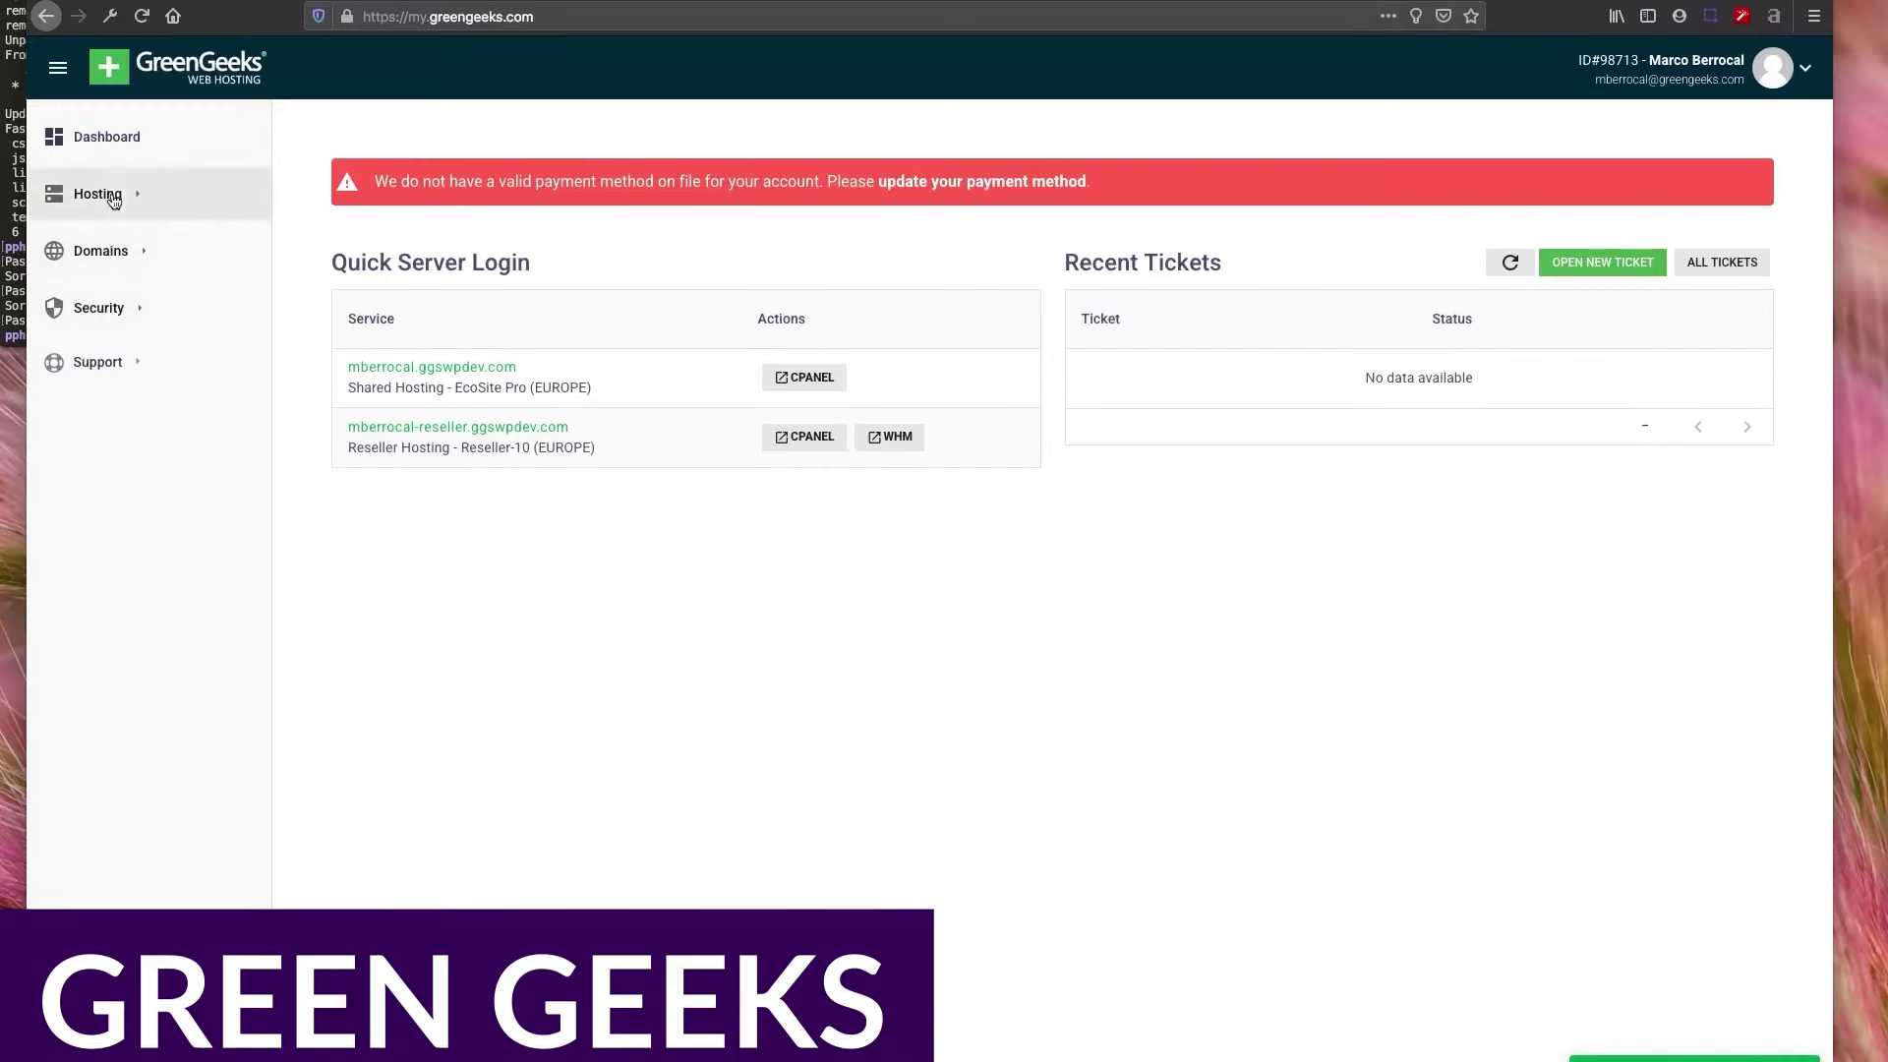
# Step: Open the shared hosting account's Quick Launch Wizard and preview each path option
pyautogui.click(110, 194)
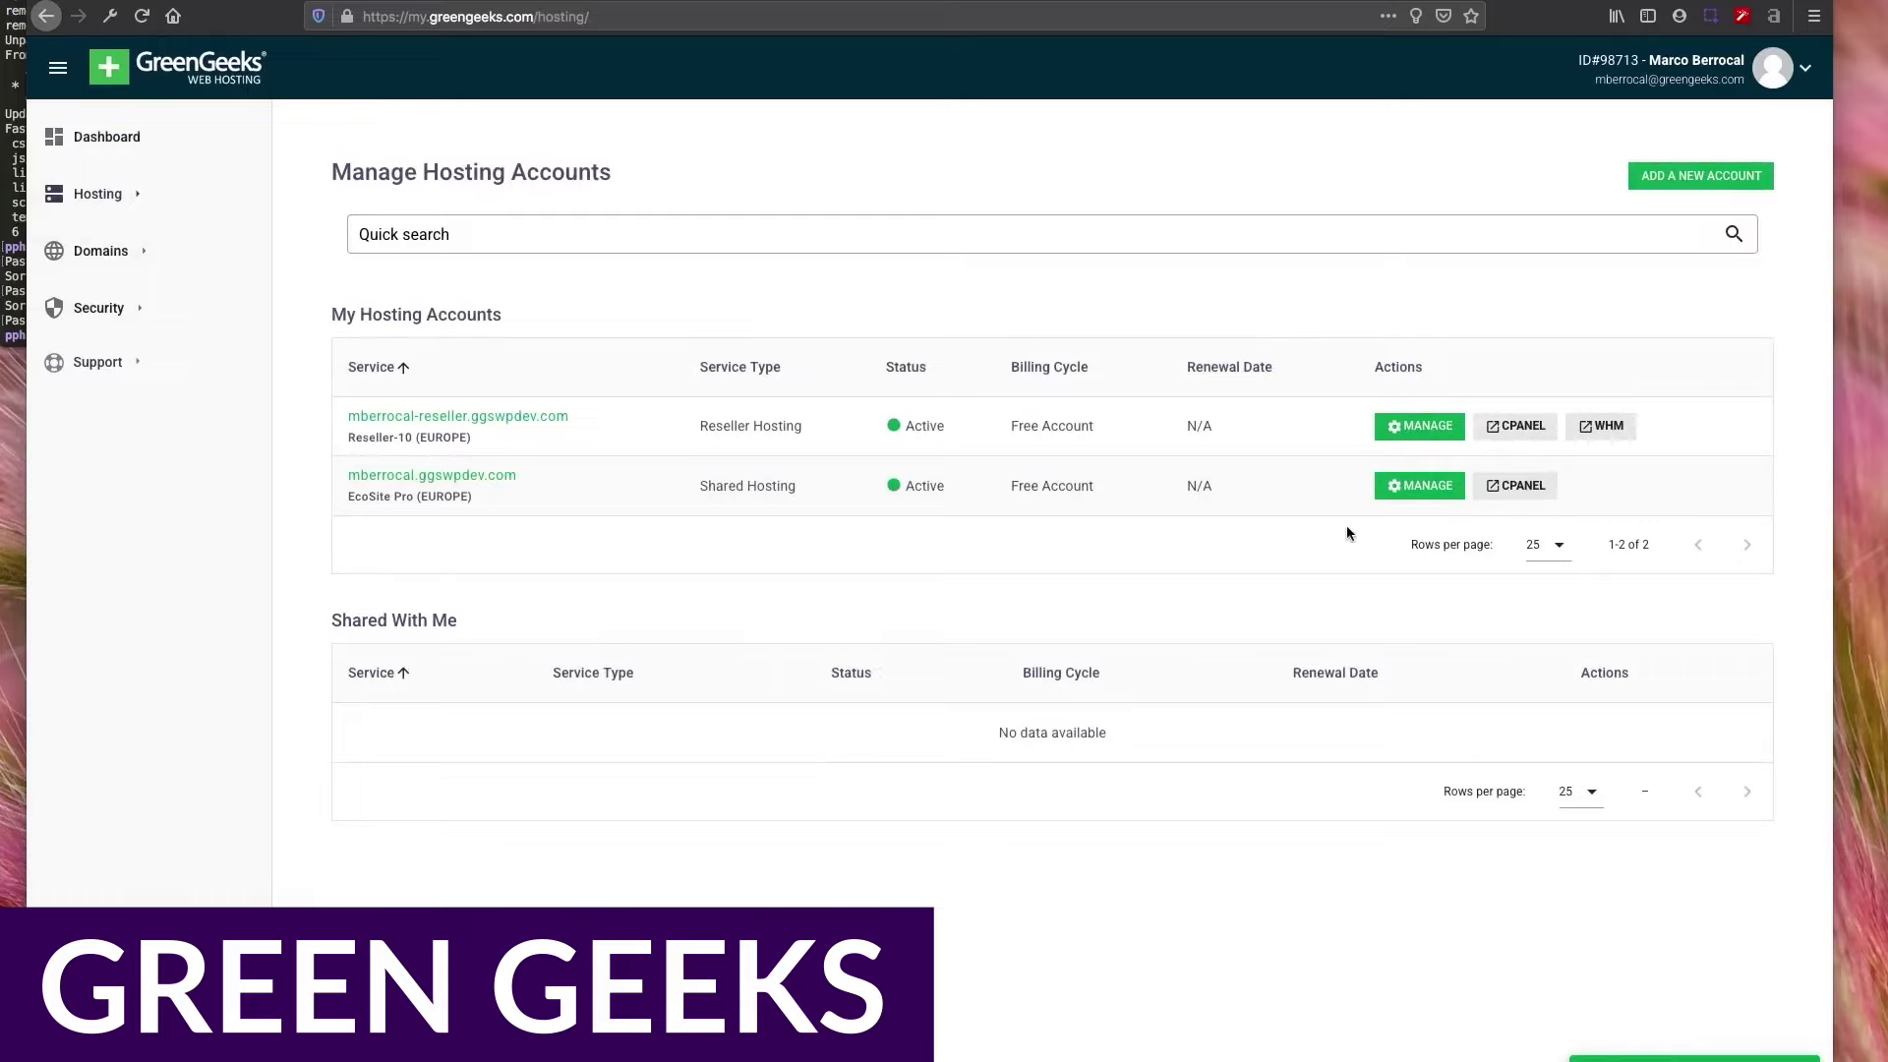
pyautogui.click(1401, 486)
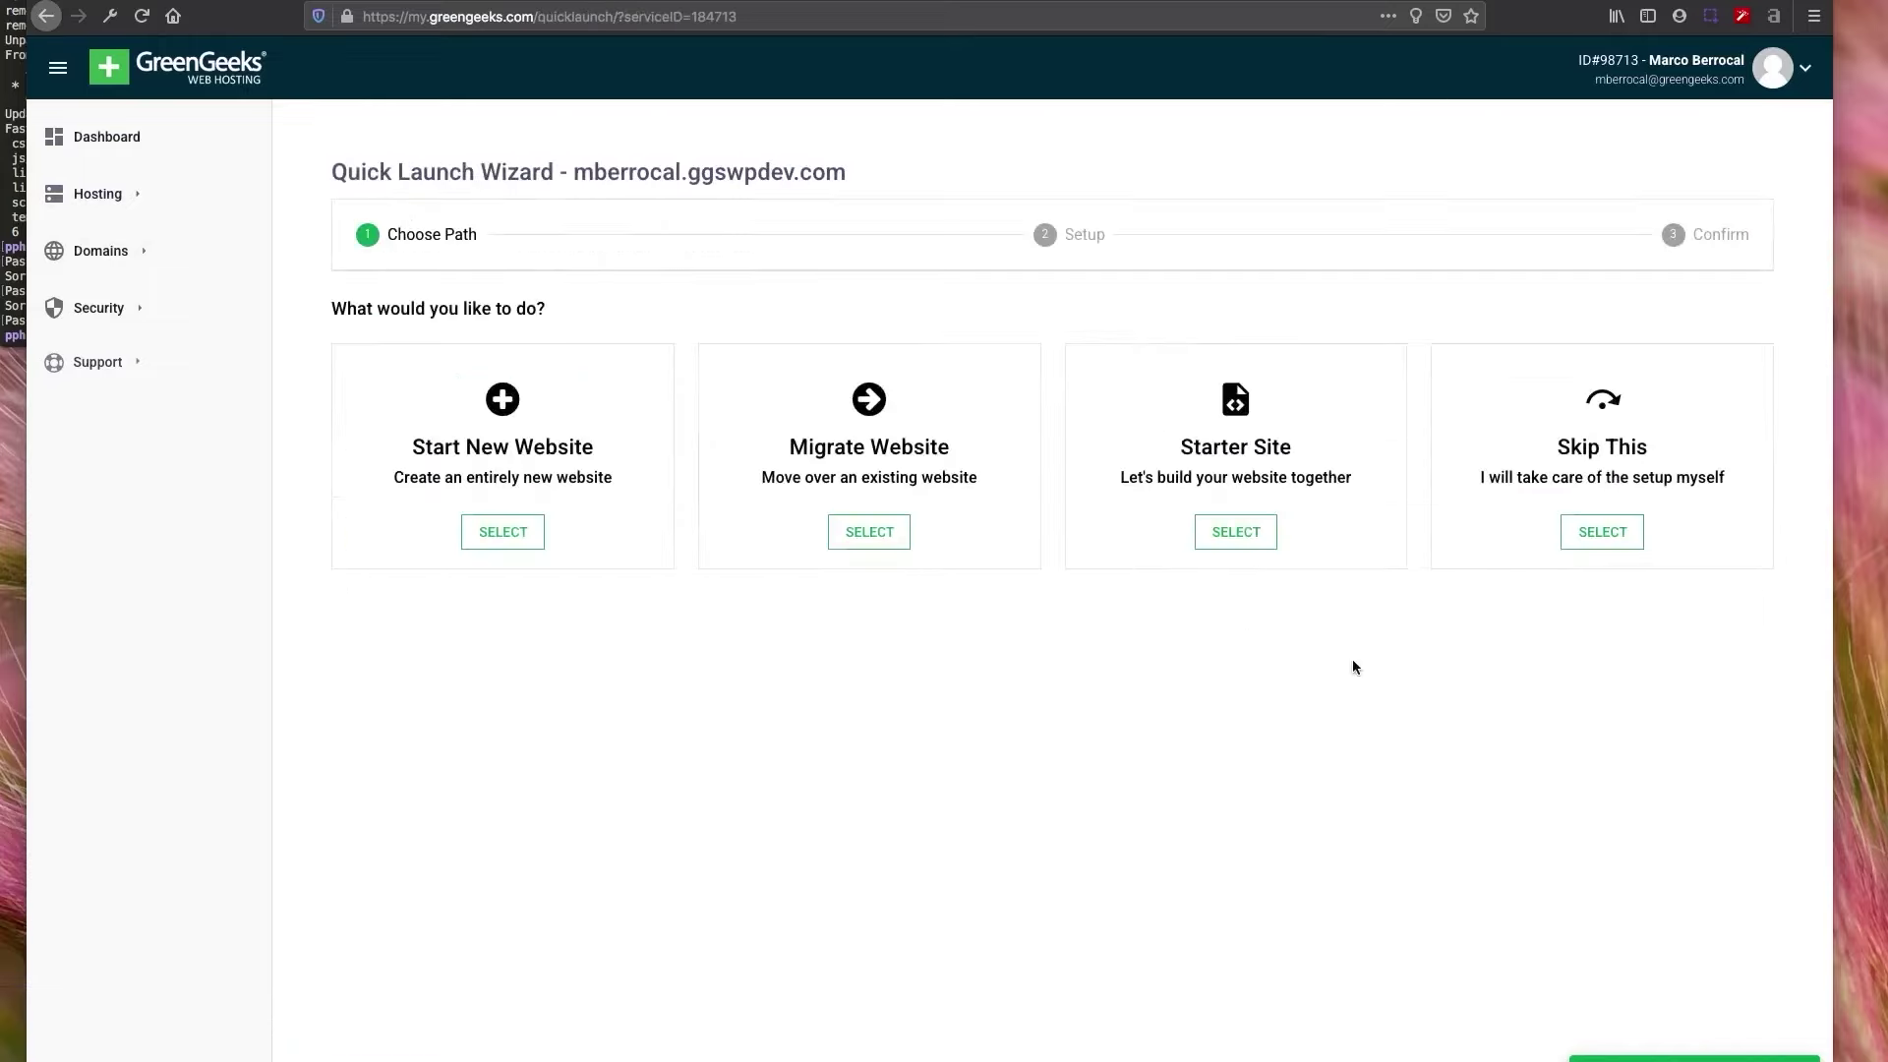
pyautogui.click(606, 541)
pyautogui.click(753, 517)
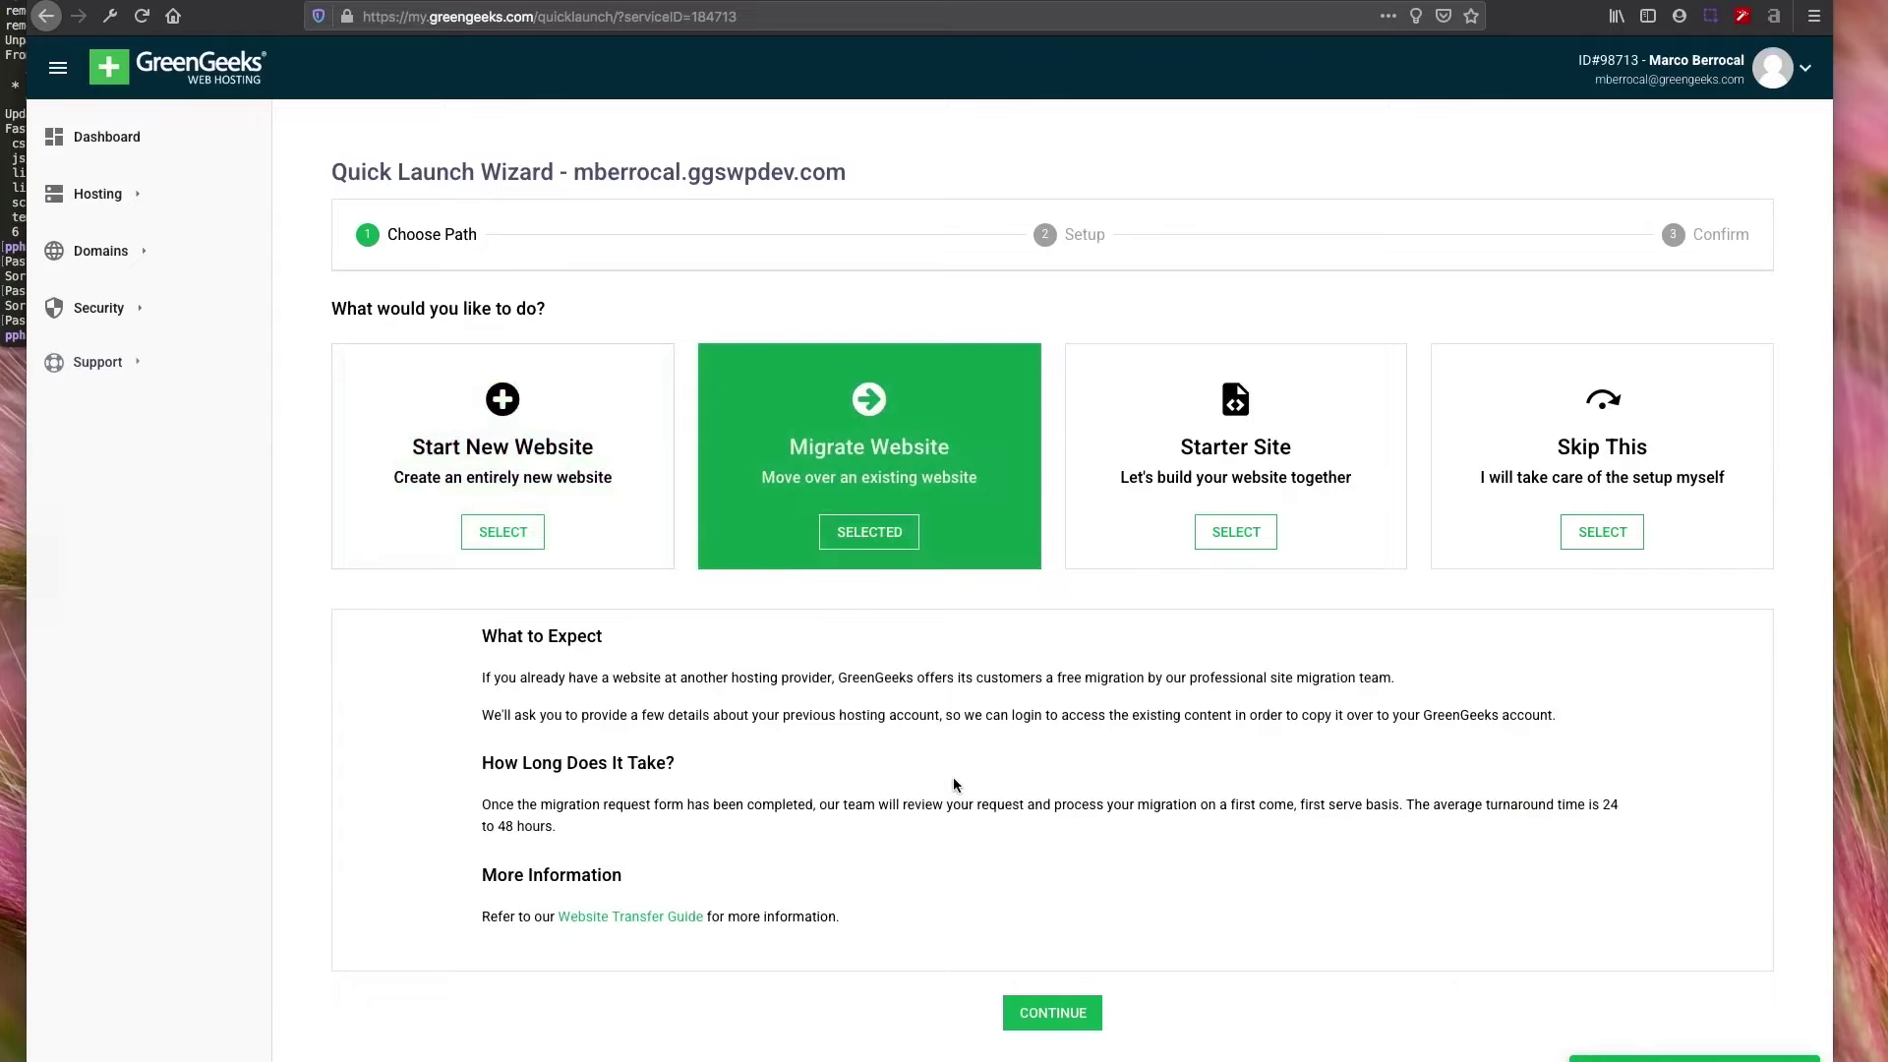
pyautogui.click(1112, 565)
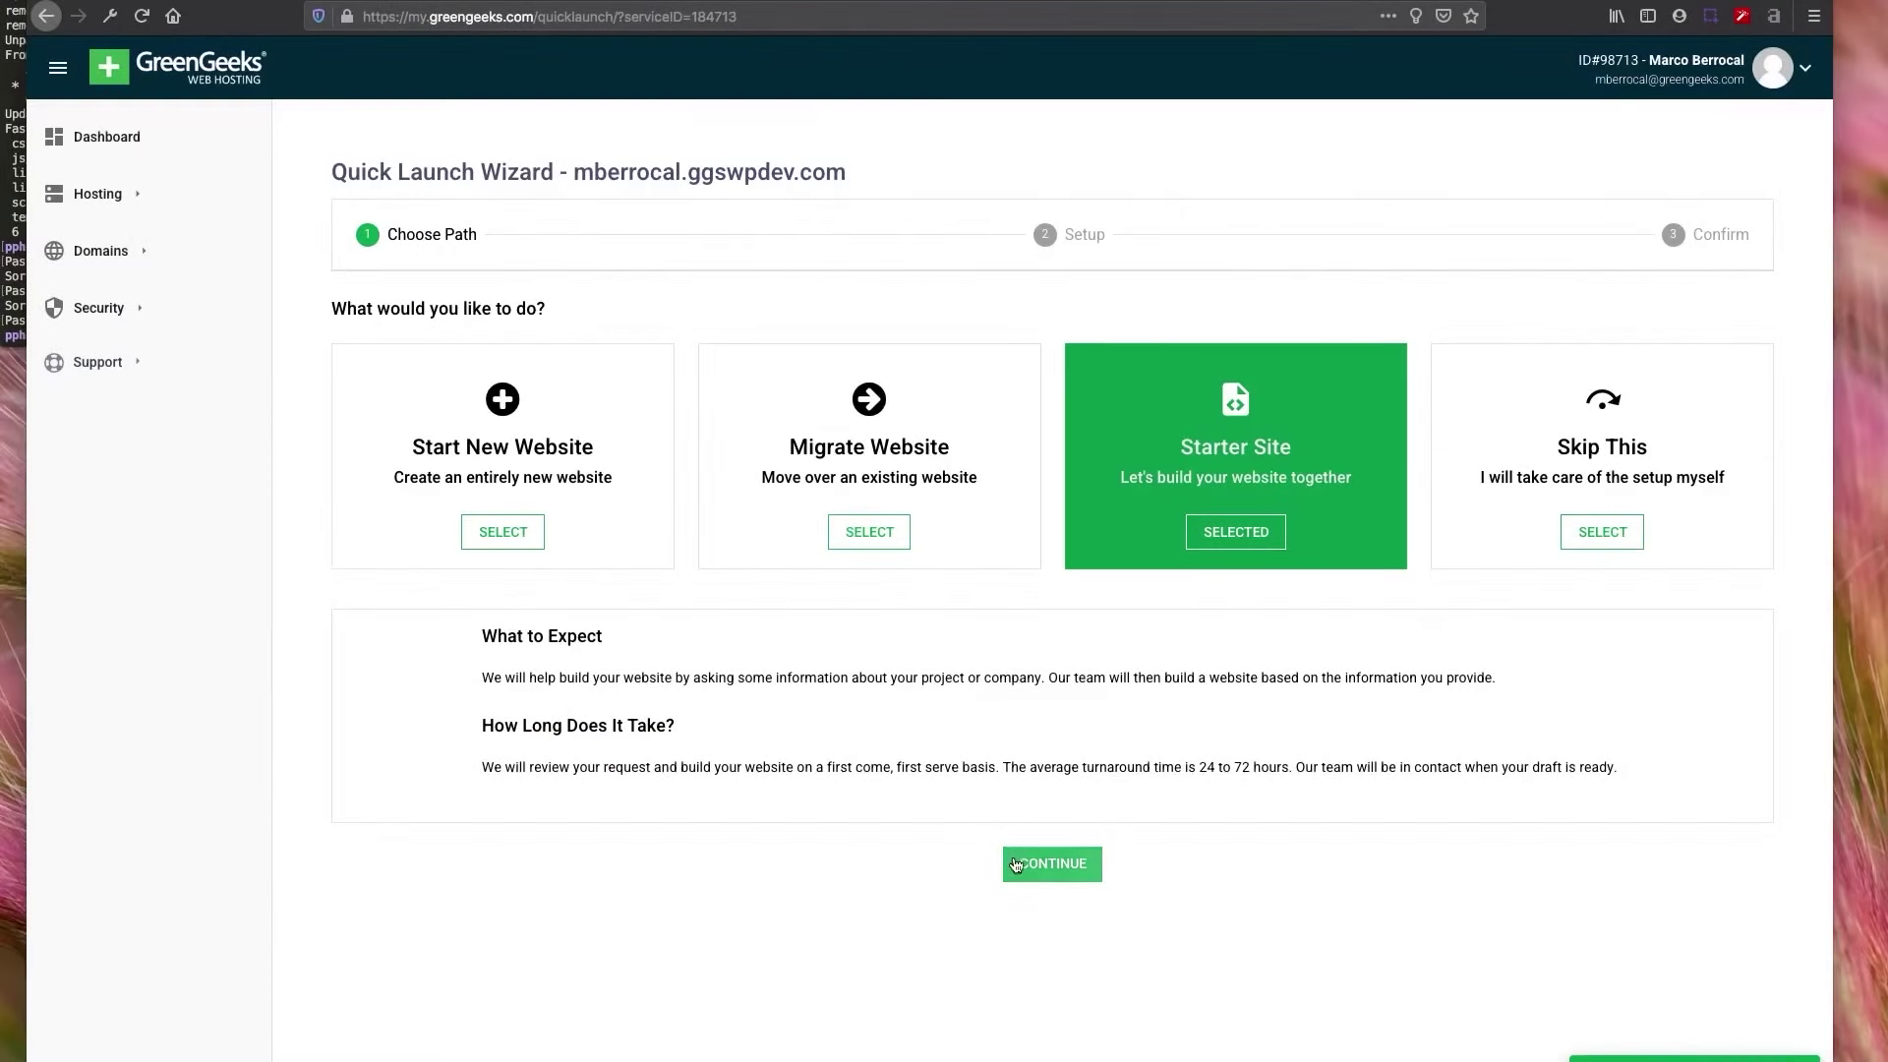
# Step: Review the Starter Site path, then return to Choose Path and select skip setup
pyautogui.click(1015, 864)
pyautogui.scroll(-2, 988, 783)
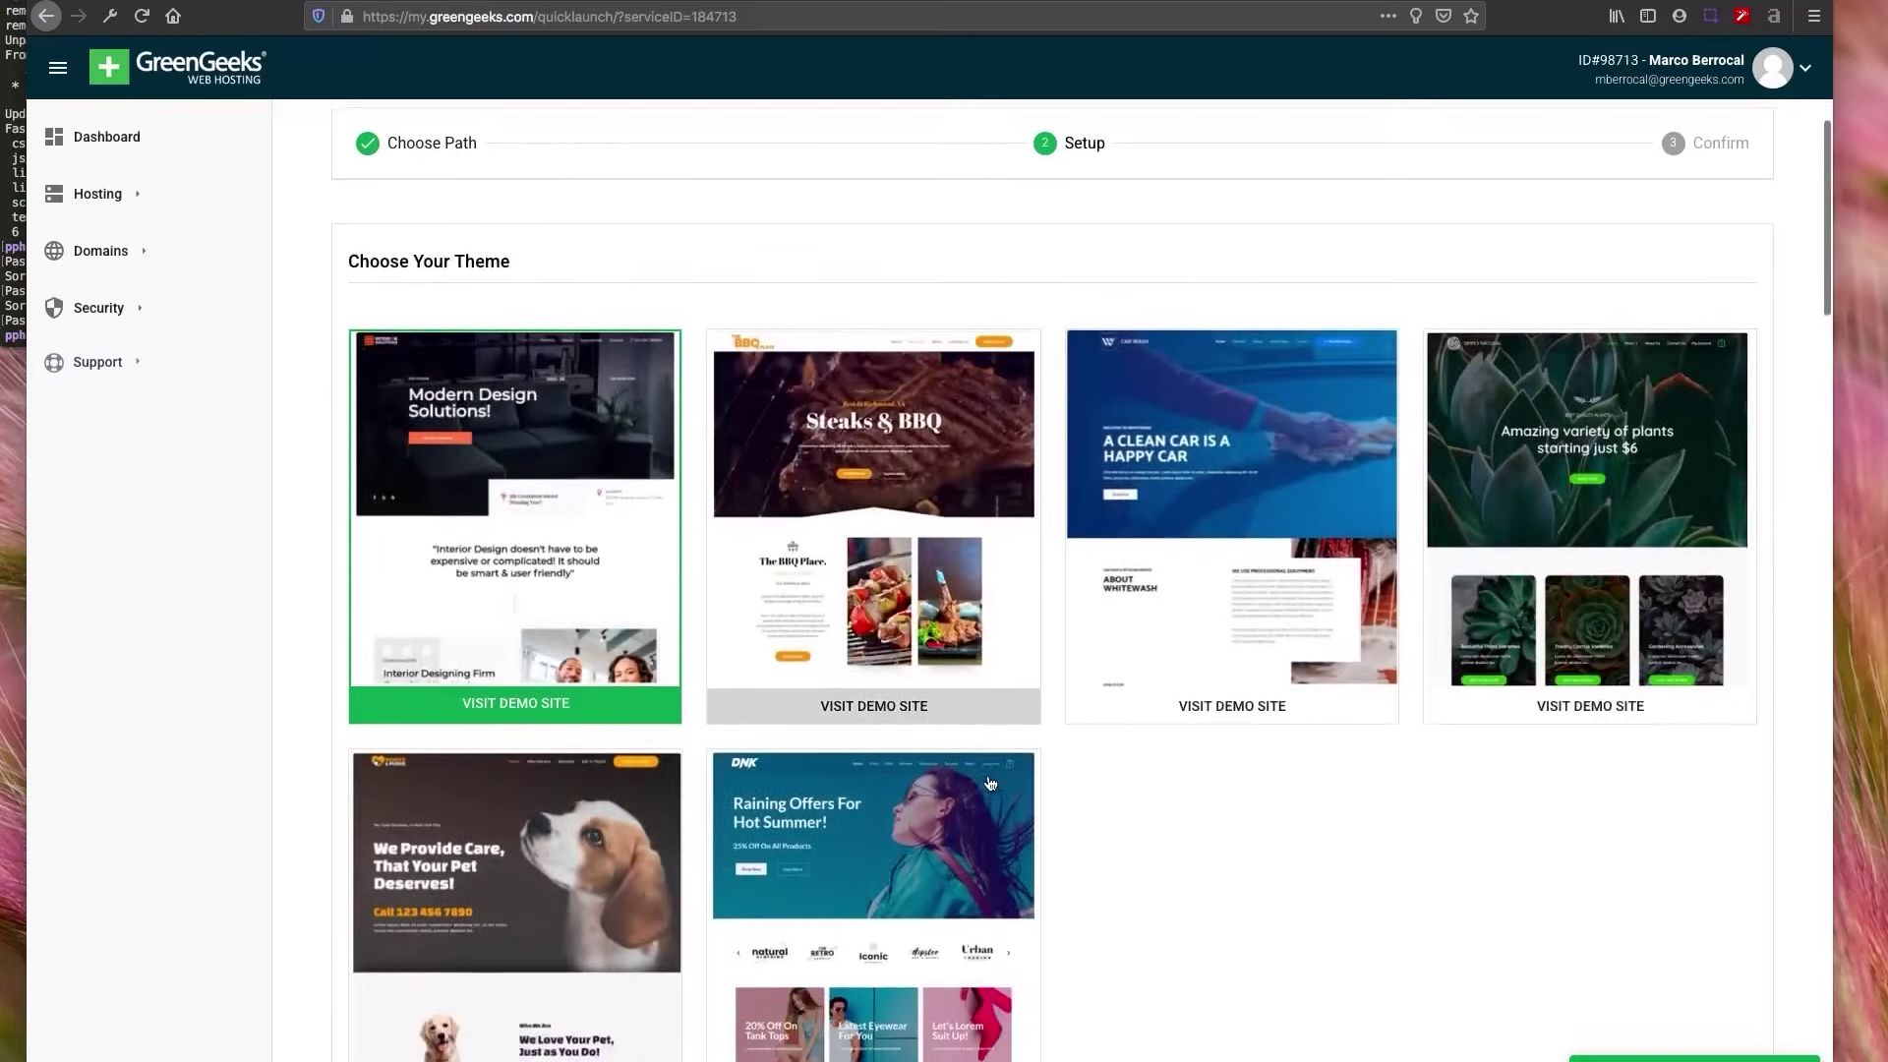
pyautogui.scroll(-2, 990, 784)
pyautogui.scroll(-3, 990, 784)
pyautogui.scroll(-2, 990, 783)
pyautogui.scroll(-1, 990, 782)
pyautogui.scroll(-1, 988, 781)
pyautogui.scroll(-1, 988, 781)
pyautogui.scroll(-3, 988, 780)
pyautogui.scroll(-4, 988, 780)
pyautogui.scroll(-4, 988, 782)
pyautogui.scroll(-6, 988, 781)
pyautogui.scroll(-5, 988, 782)
pyautogui.scroll(-4, 987, 780)
pyautogui.click(967, 992)
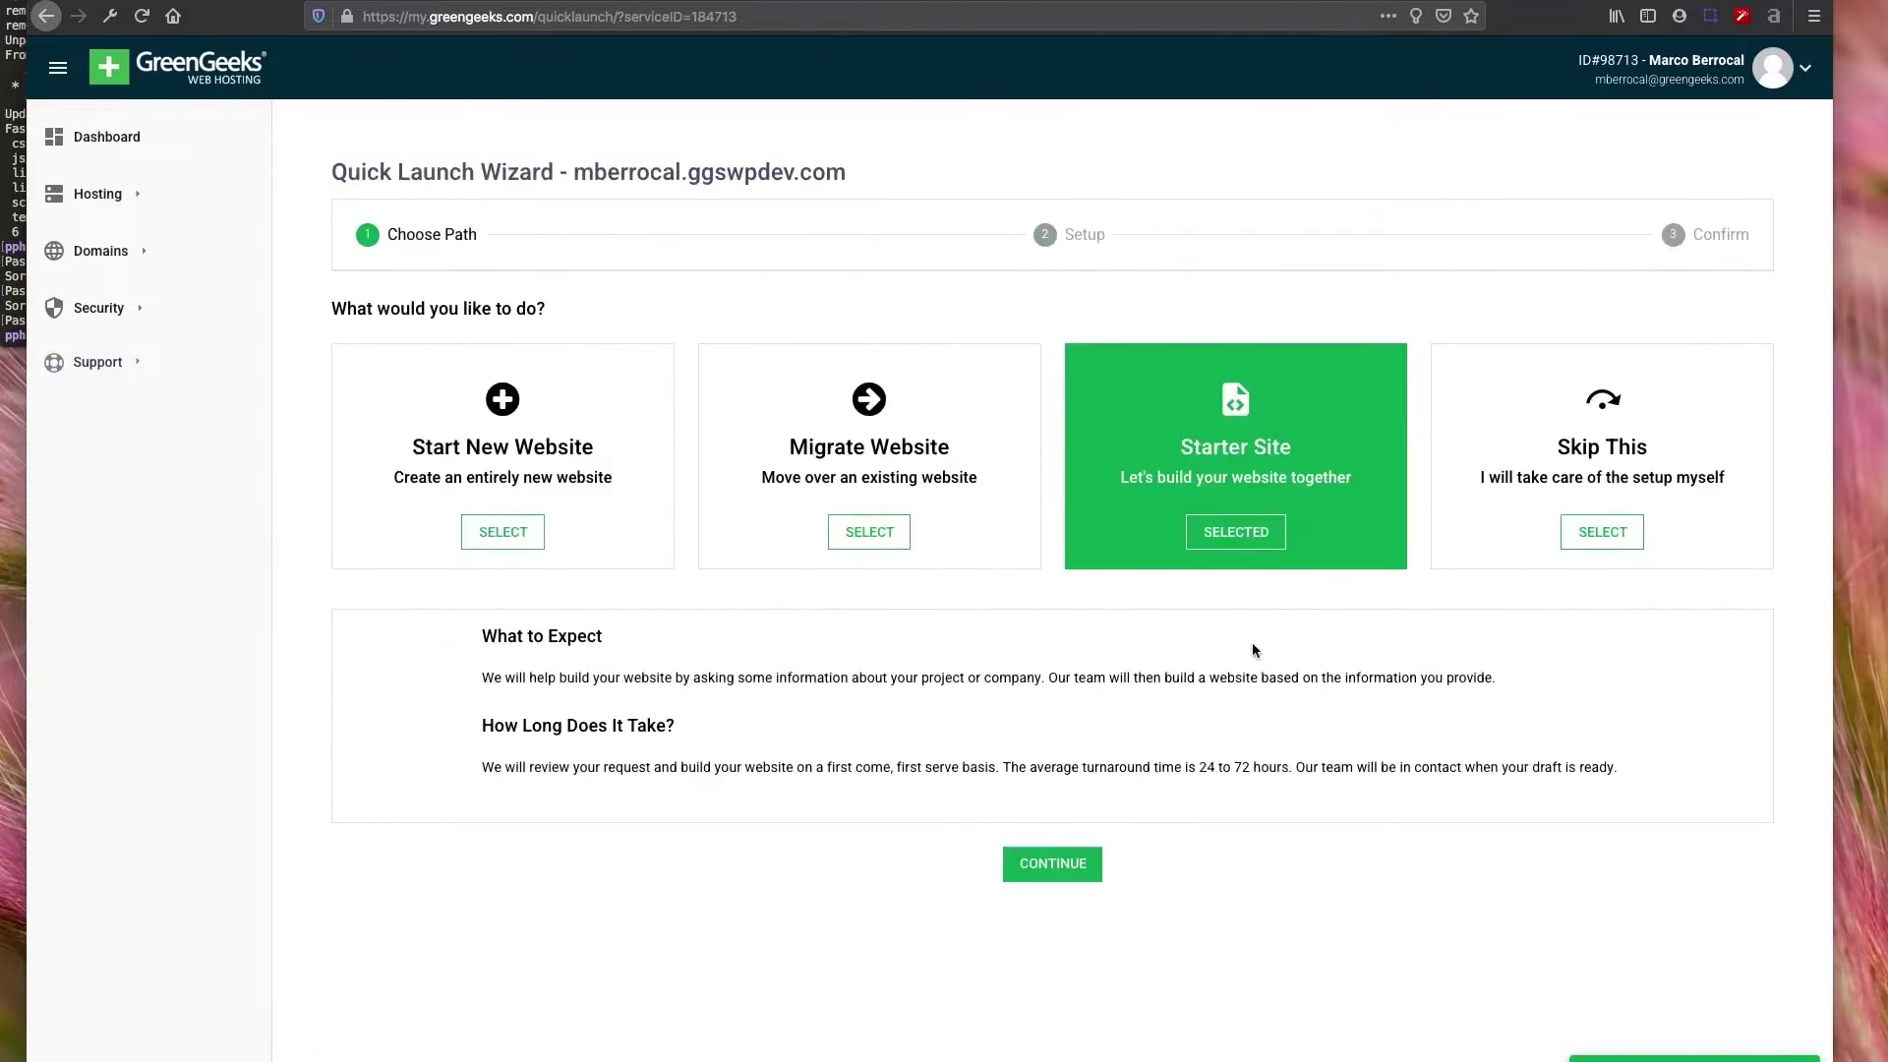
pyautogui.click(1484, 535)
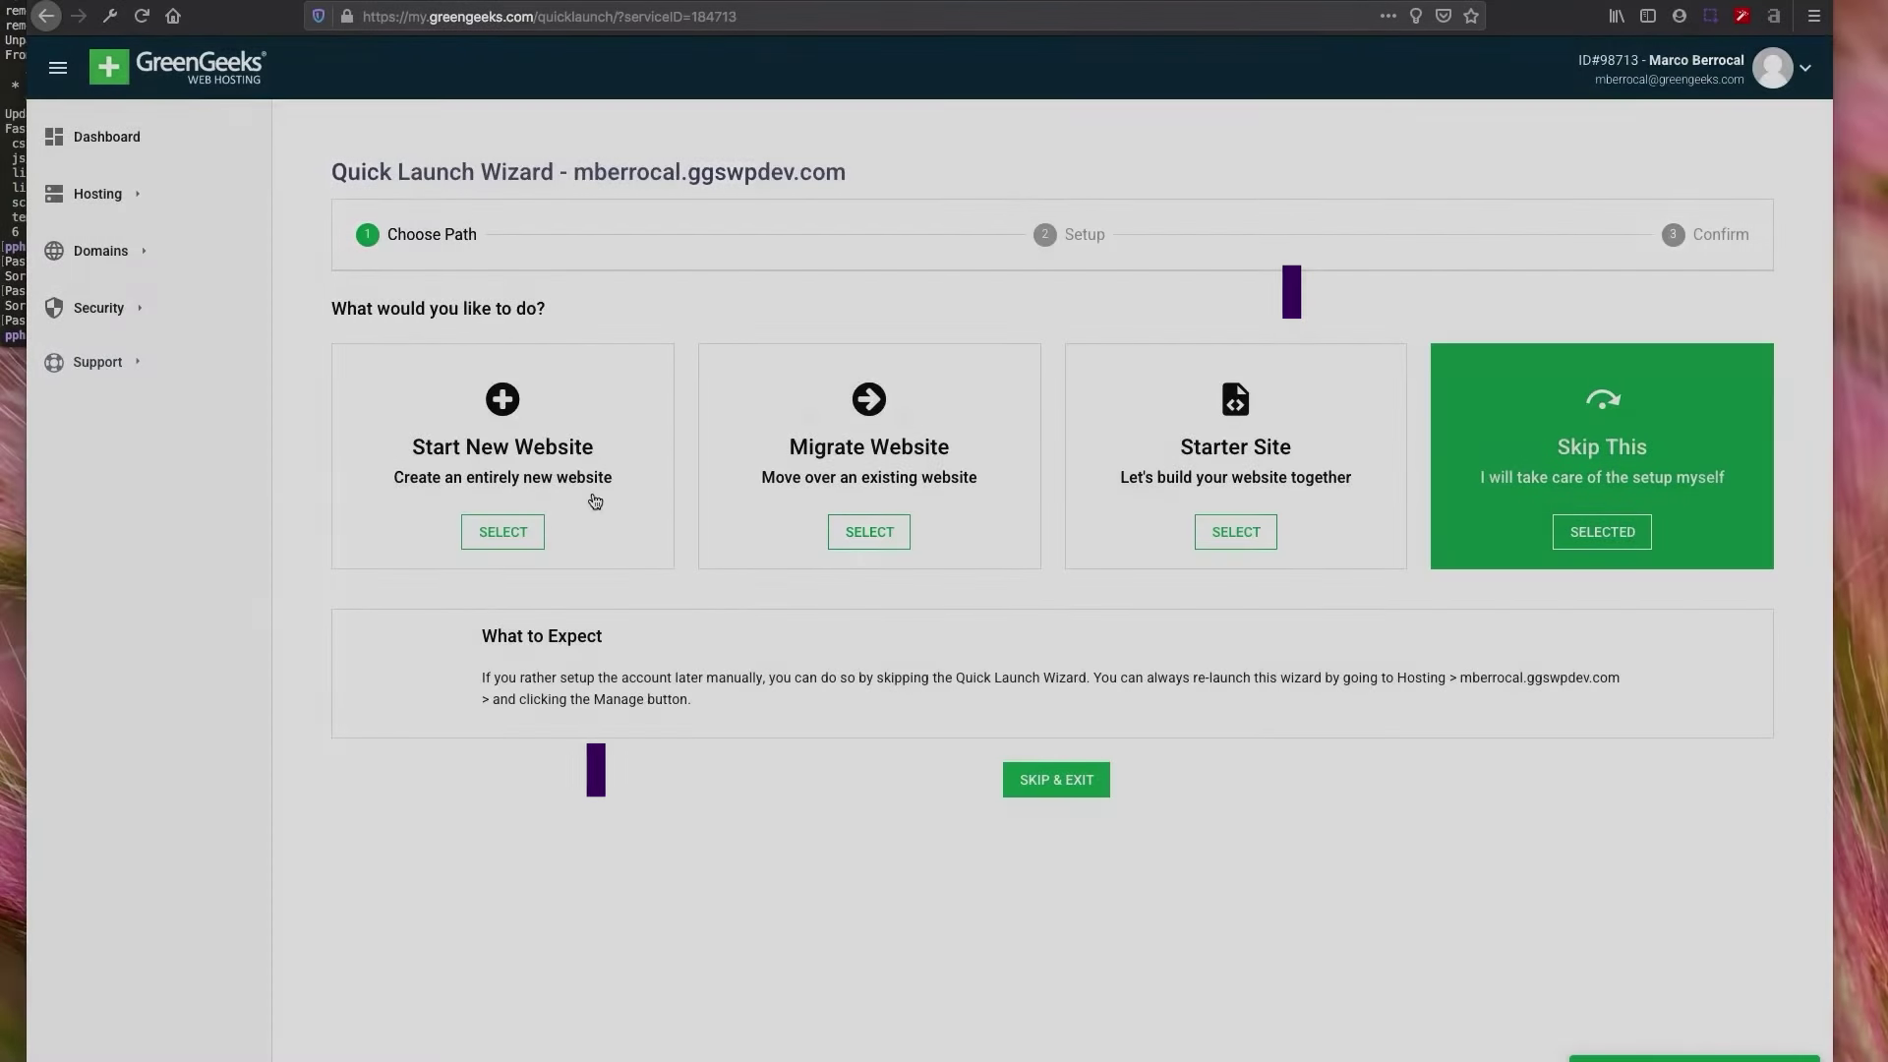
# Step: Start a new WordPress website in GreenGeeks and browse the Pick a Theme choices
pyautogui.click(594, 547)
pyautogui.click(750, 800)
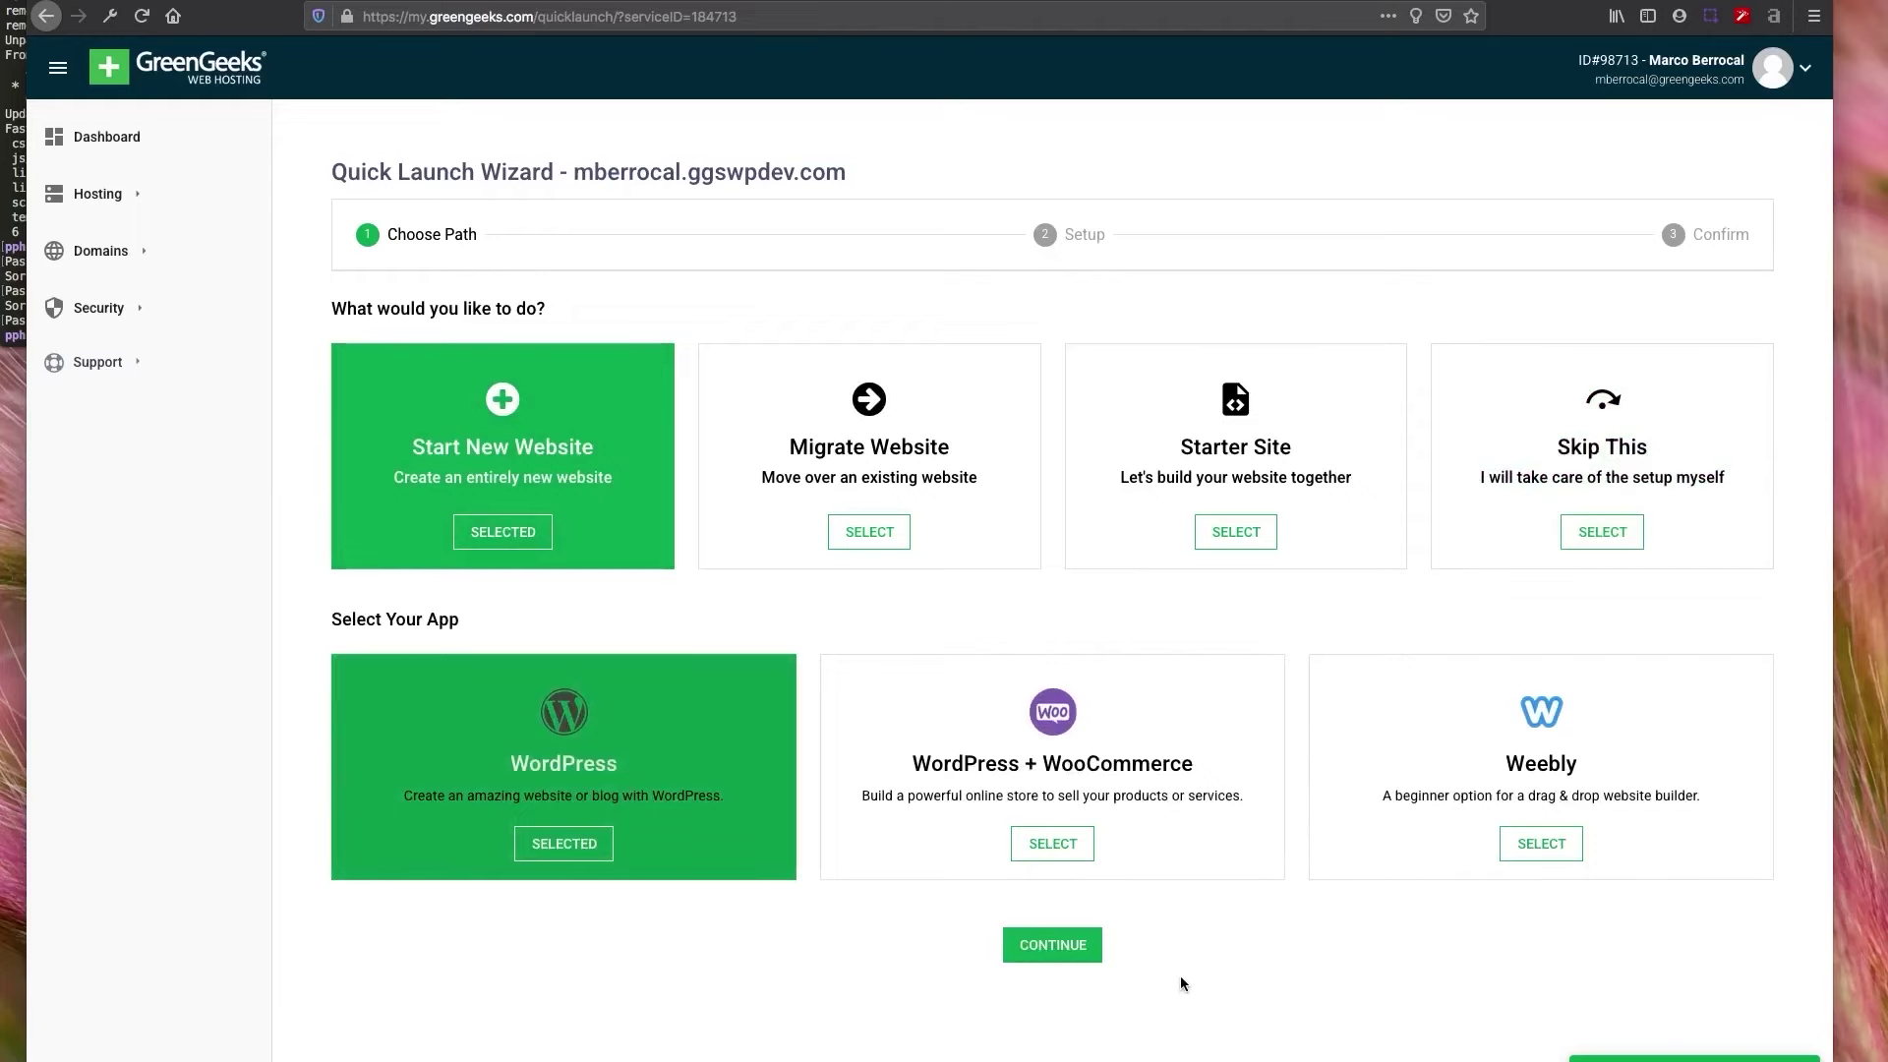
pyautogui.click(1041, 952)
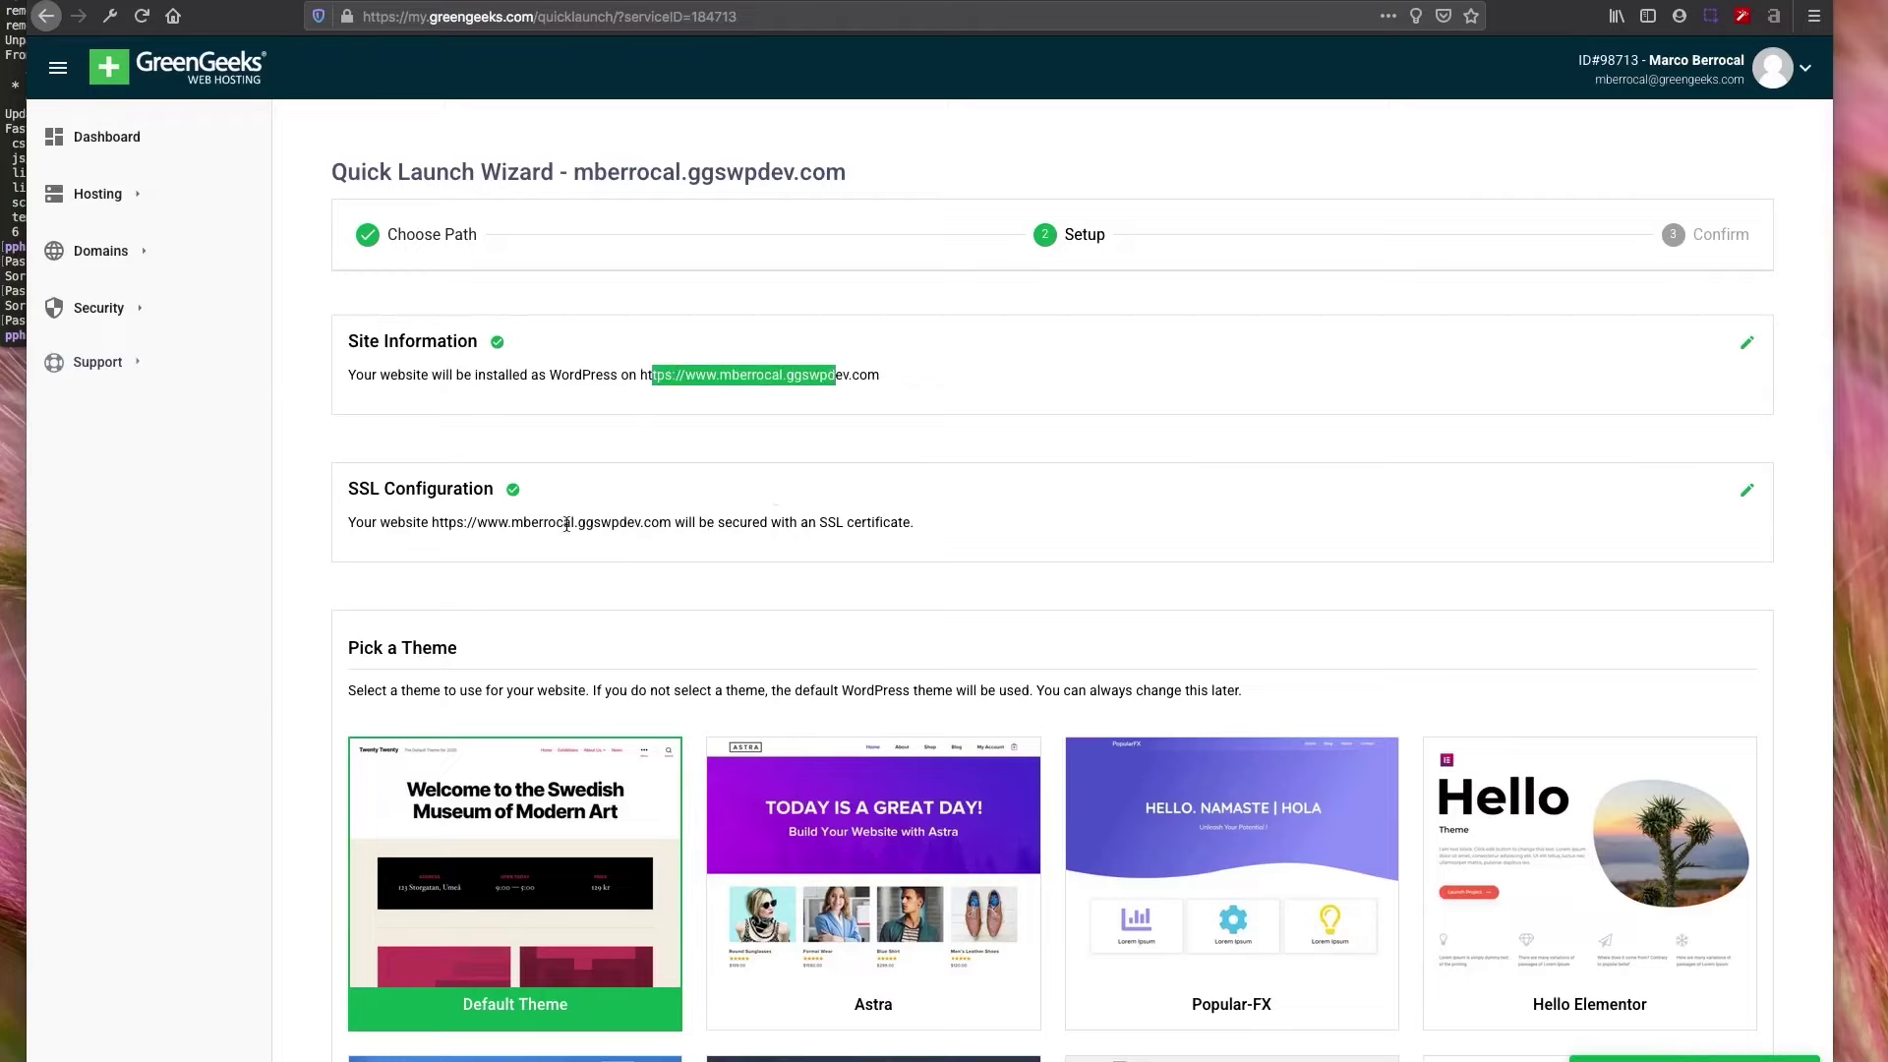
pyautogui.scroll(-3, 689, 559)
pyautogui.scroll(-2, 689, 558)
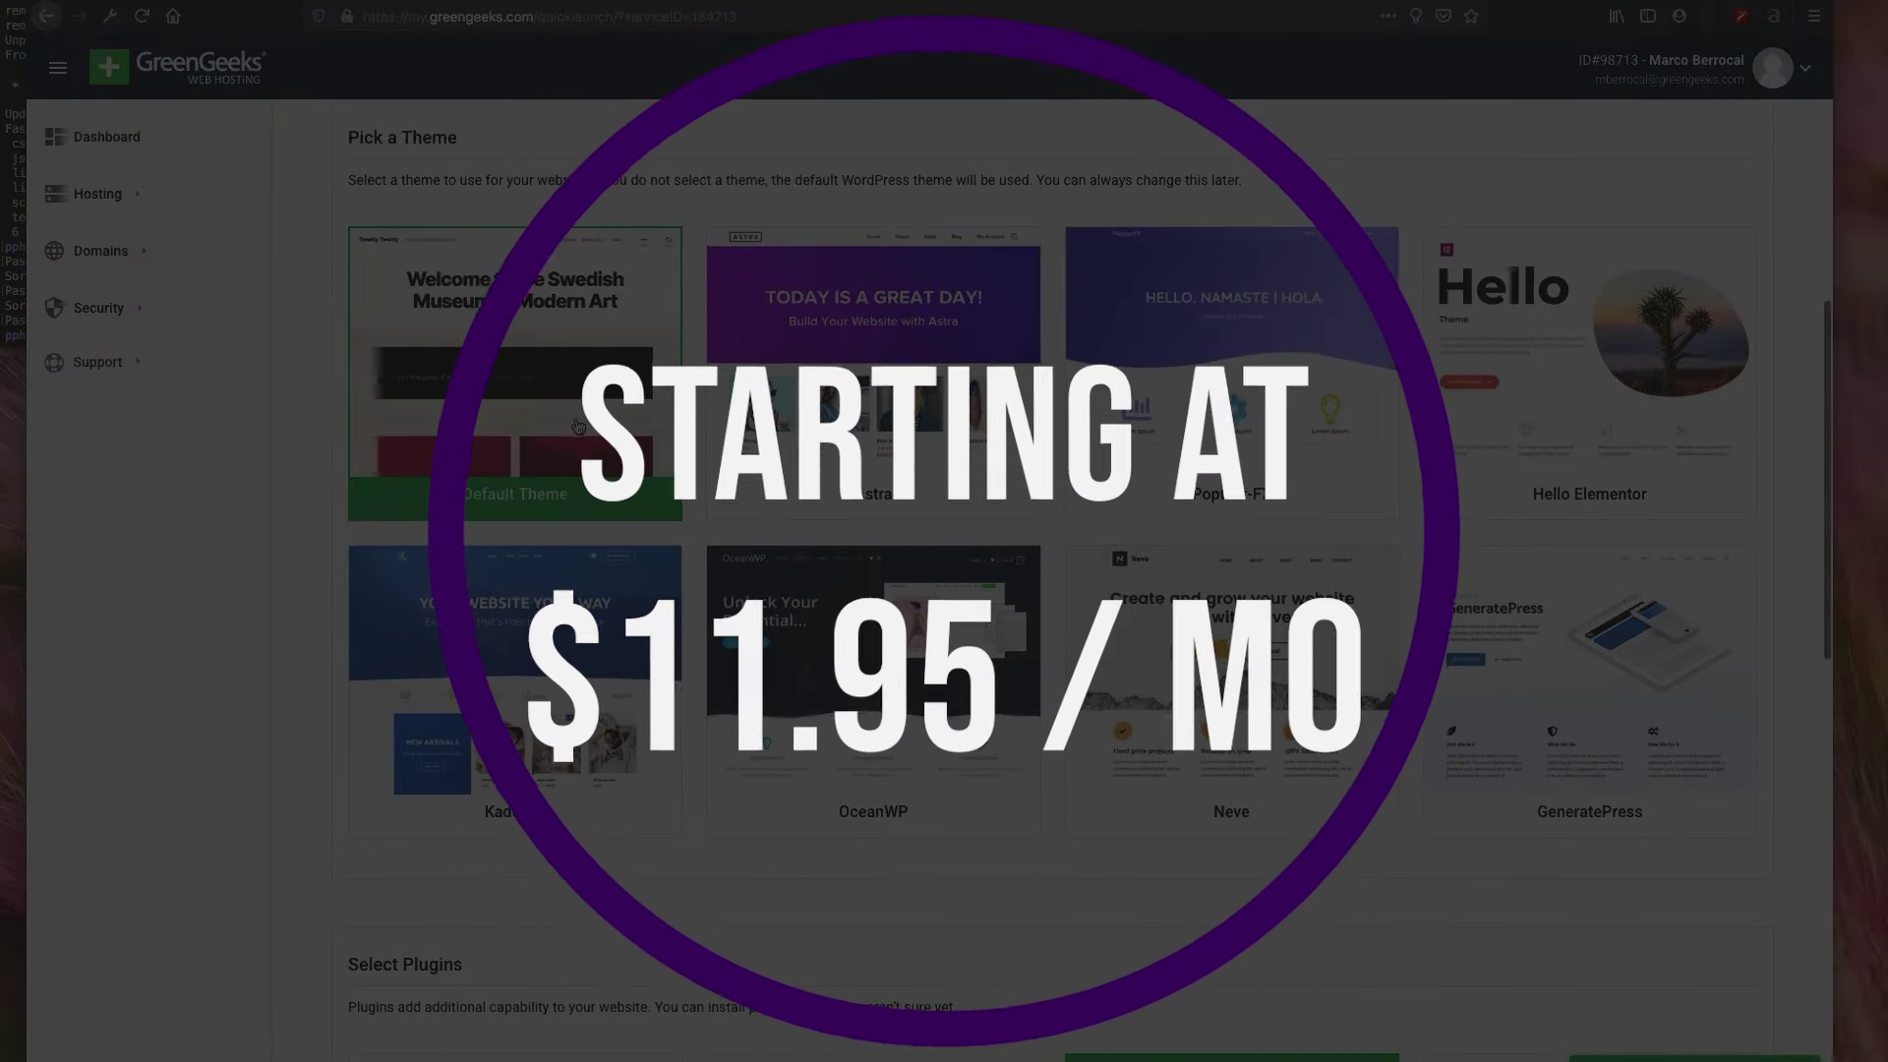
pyautogui.scroll(-3, 766, 669)
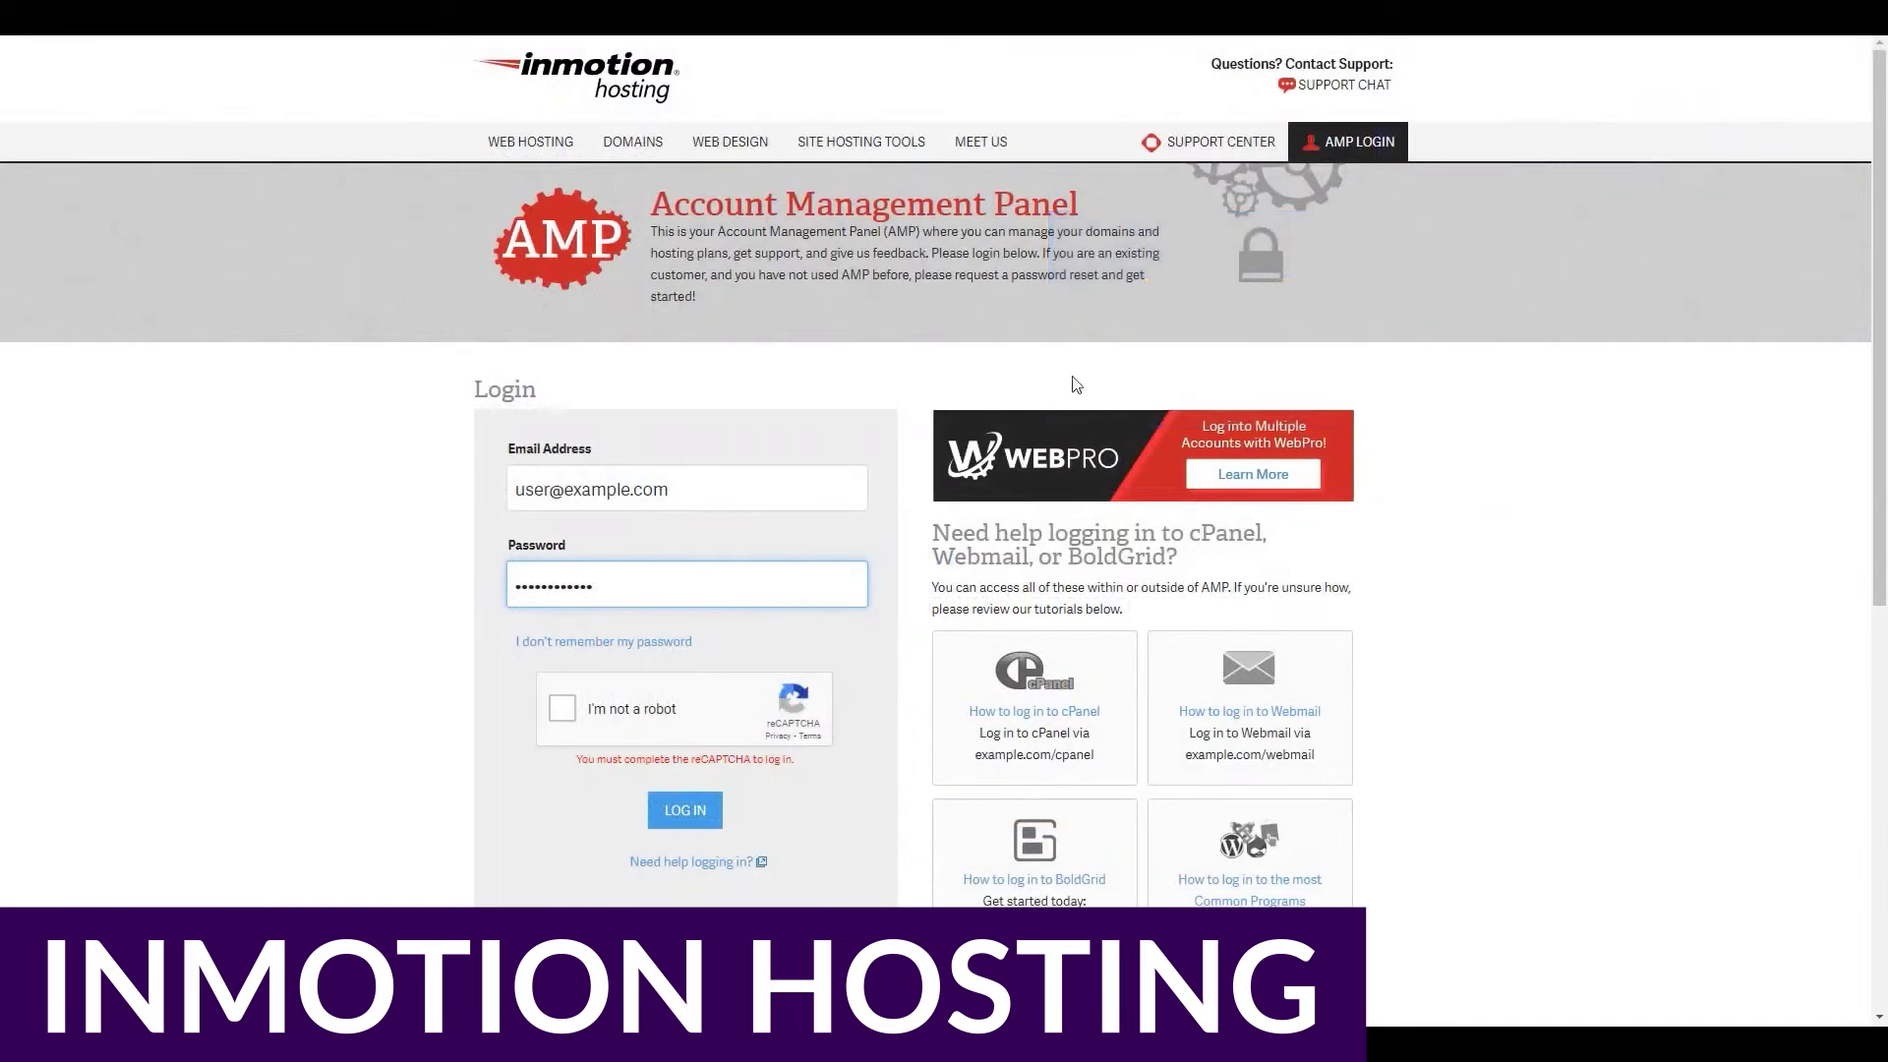
# Step: Pass the reCAPTCHA, log in to InMotion's Account Management Panel, and browse its dashboard
pyautogui.click(564, 709)
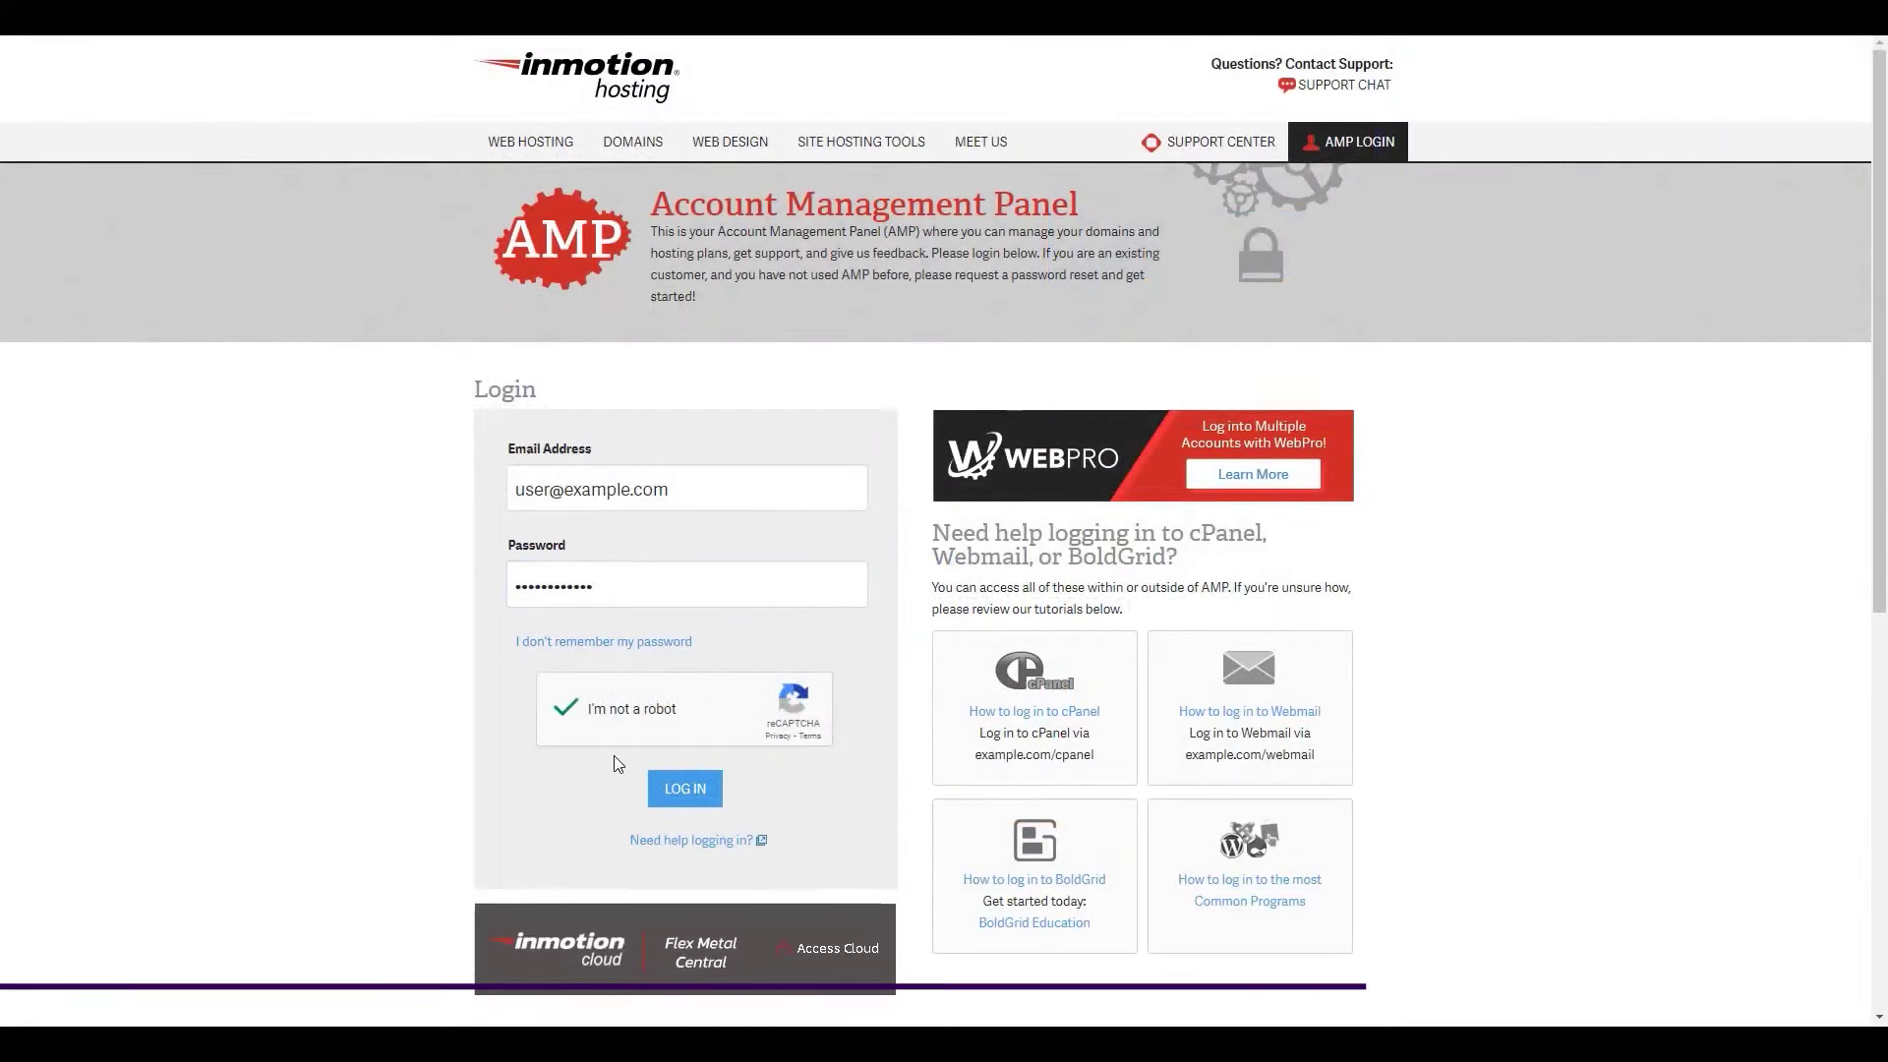
pyautogui.click(675, 796)
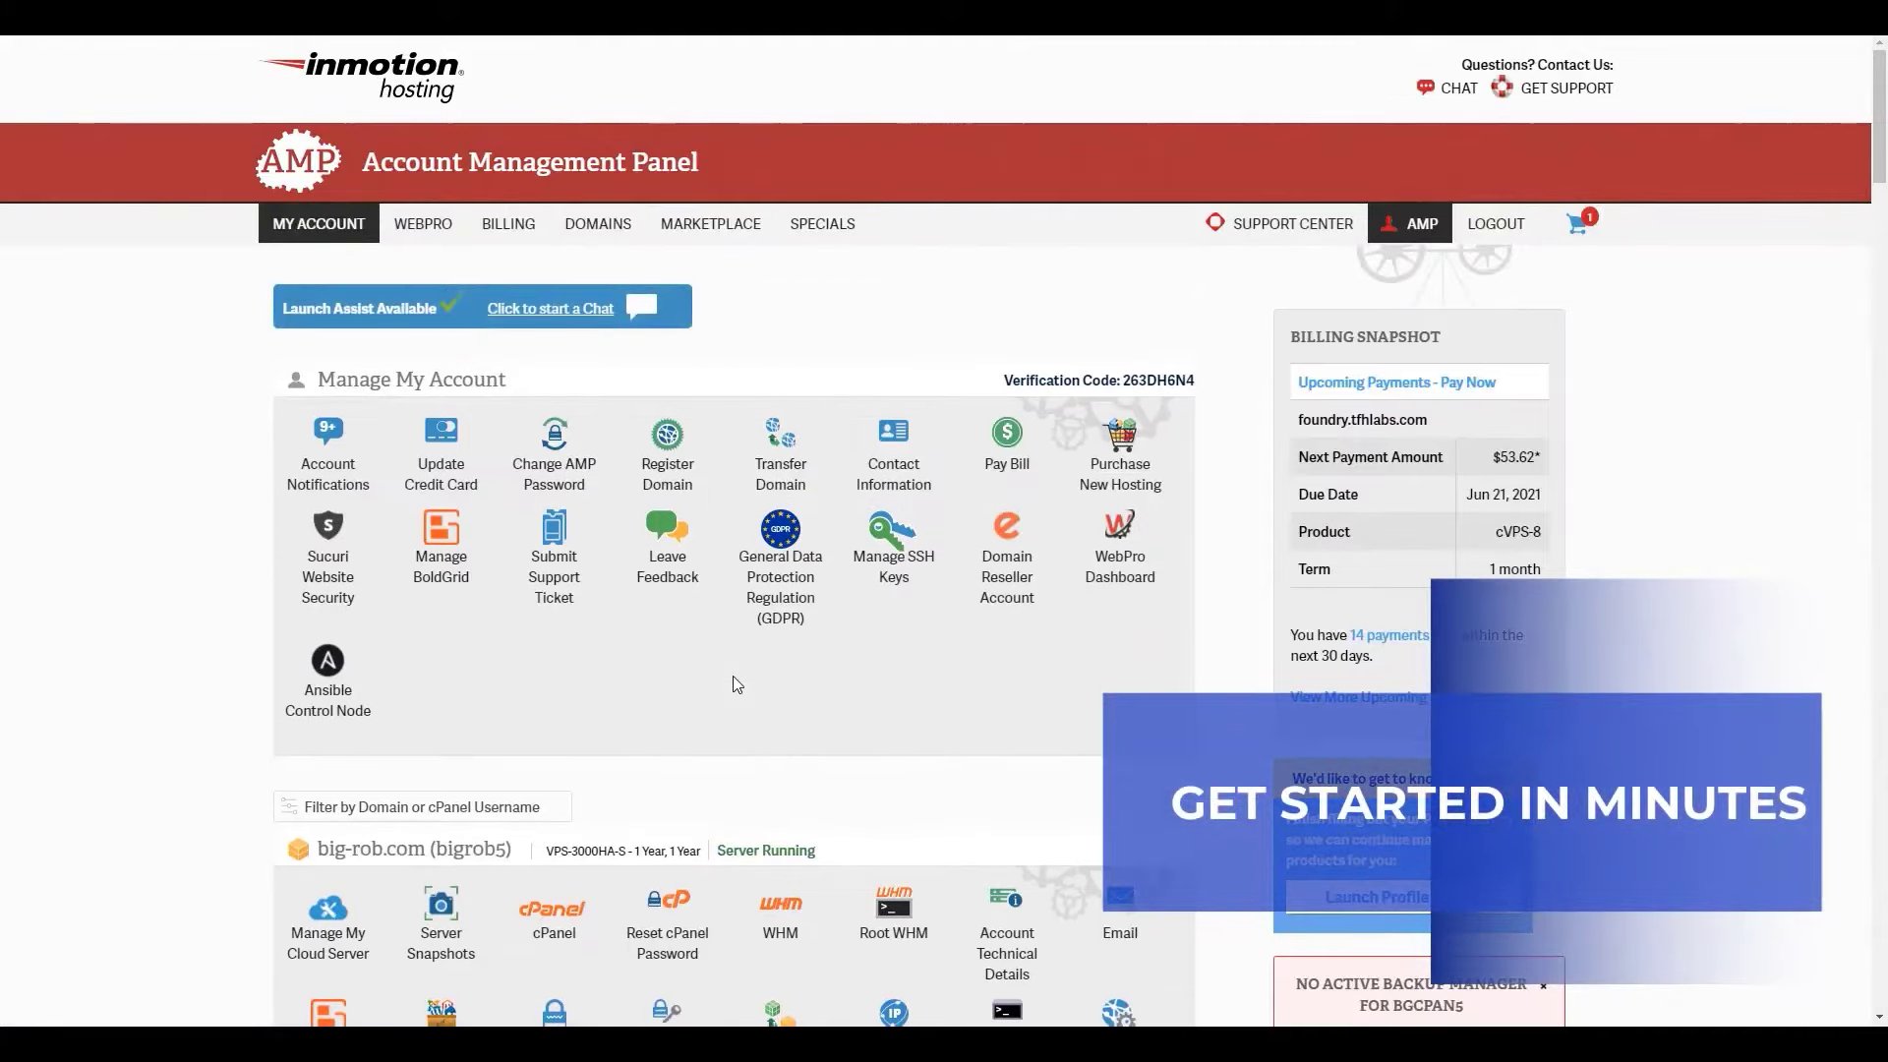
pyautogui.scroll(-15, 580, 694)
pyautogui.scroll(-10, 501, 723)
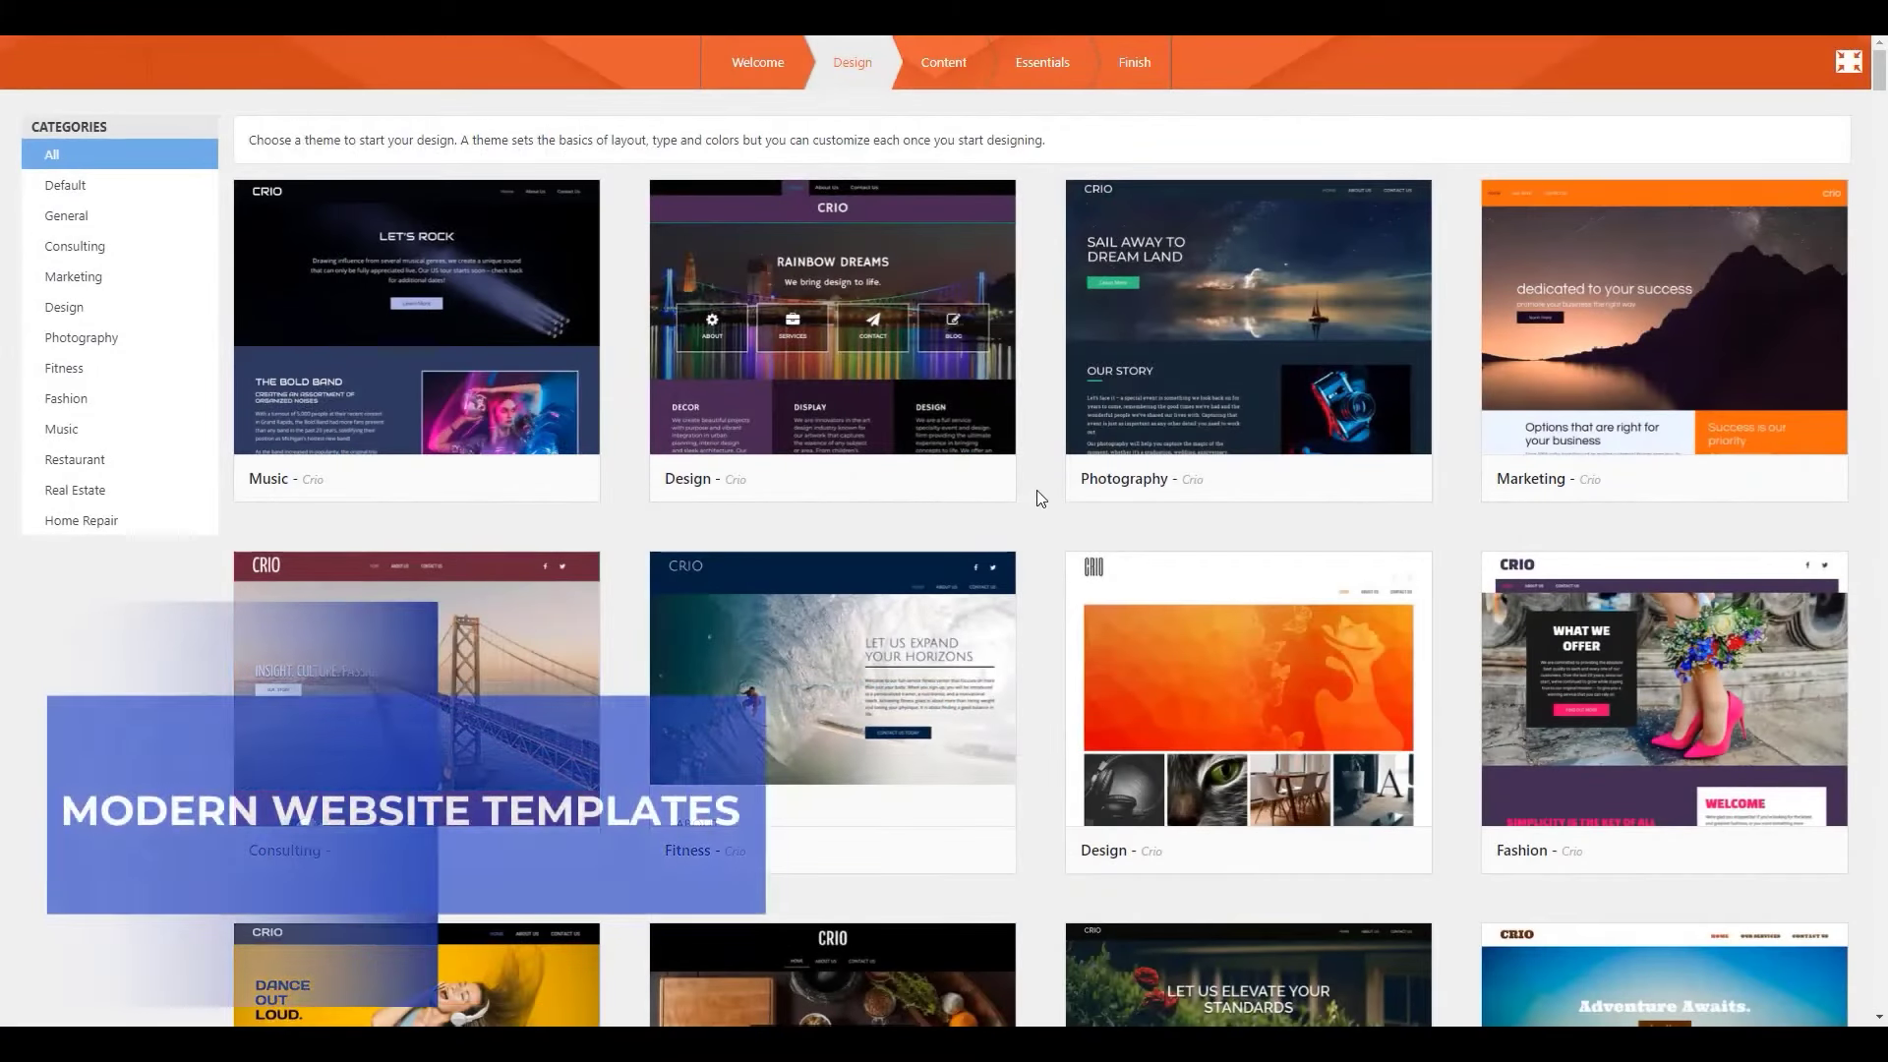
# Step: Browse the BoldGrid theme grid, dismiss the Preferred Editor notice, and review the fitness Home page
pyautogui.scroll(-3, 1036, 489)
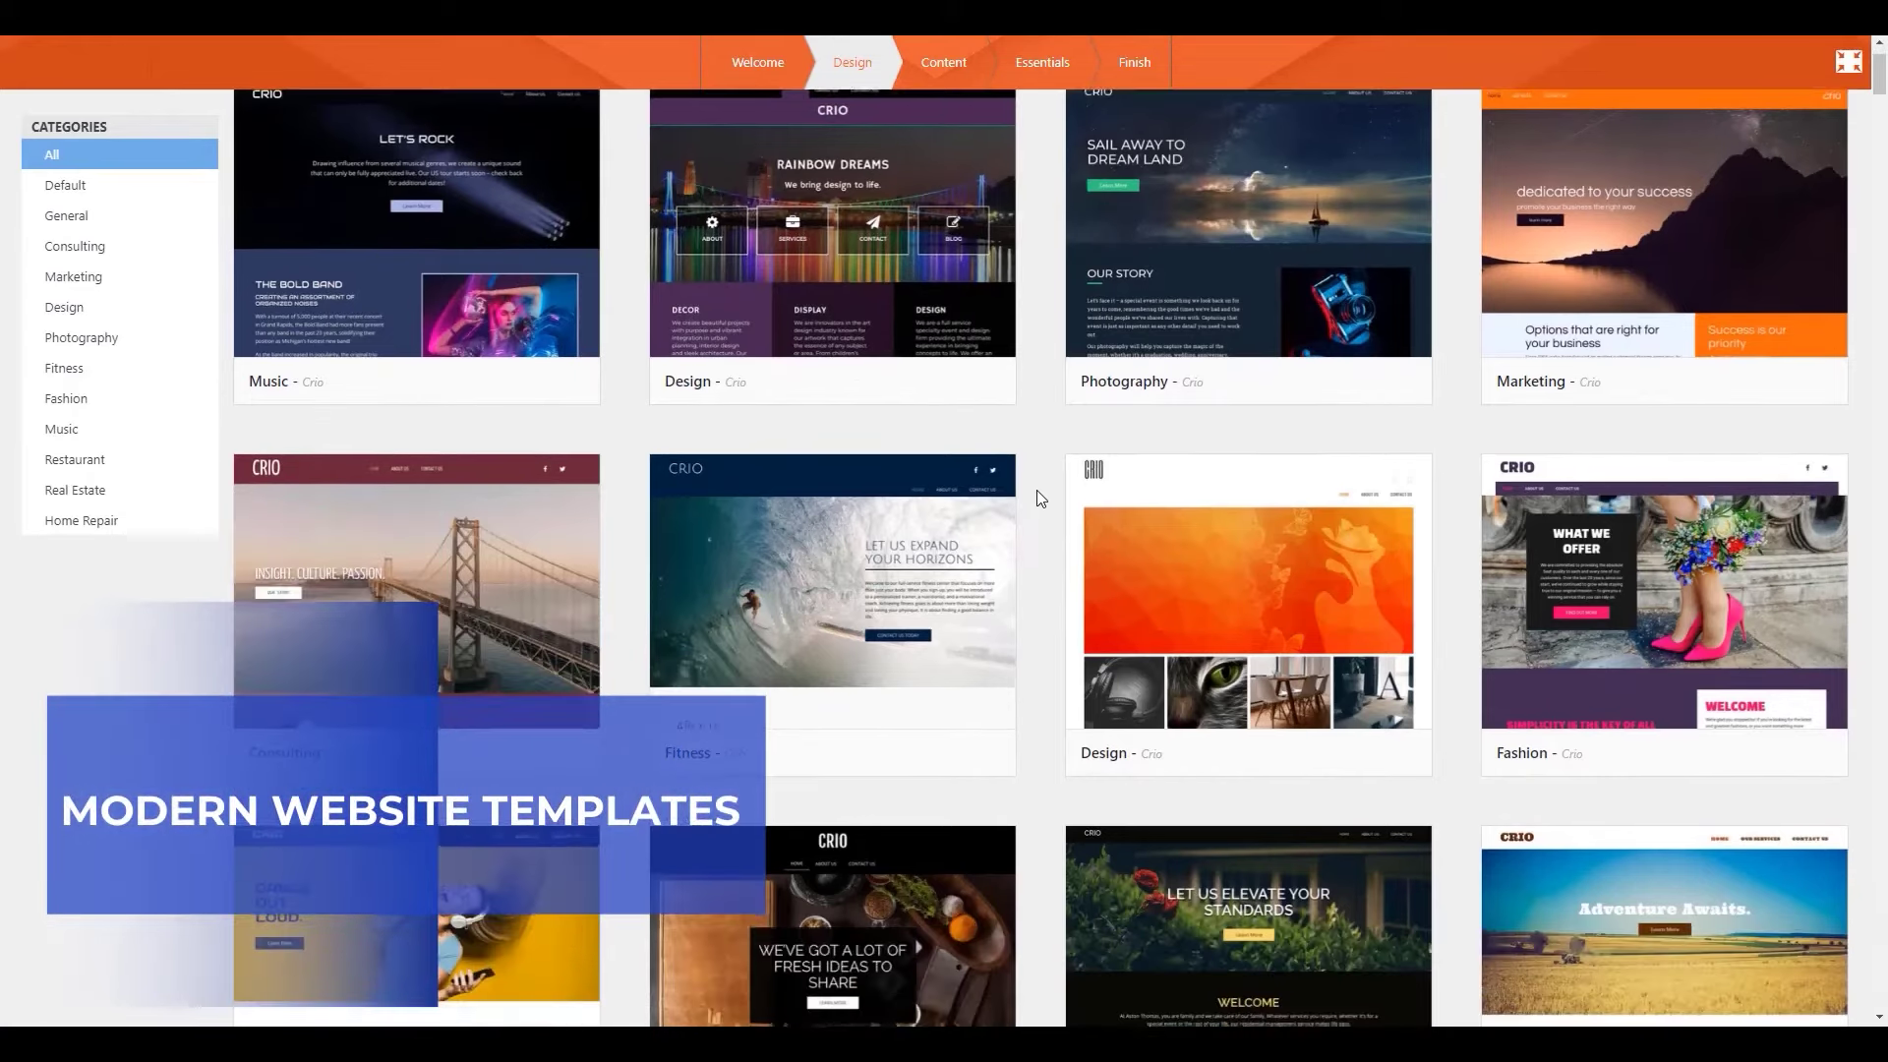
pyautogui.scroll(-1, 1037, 490)
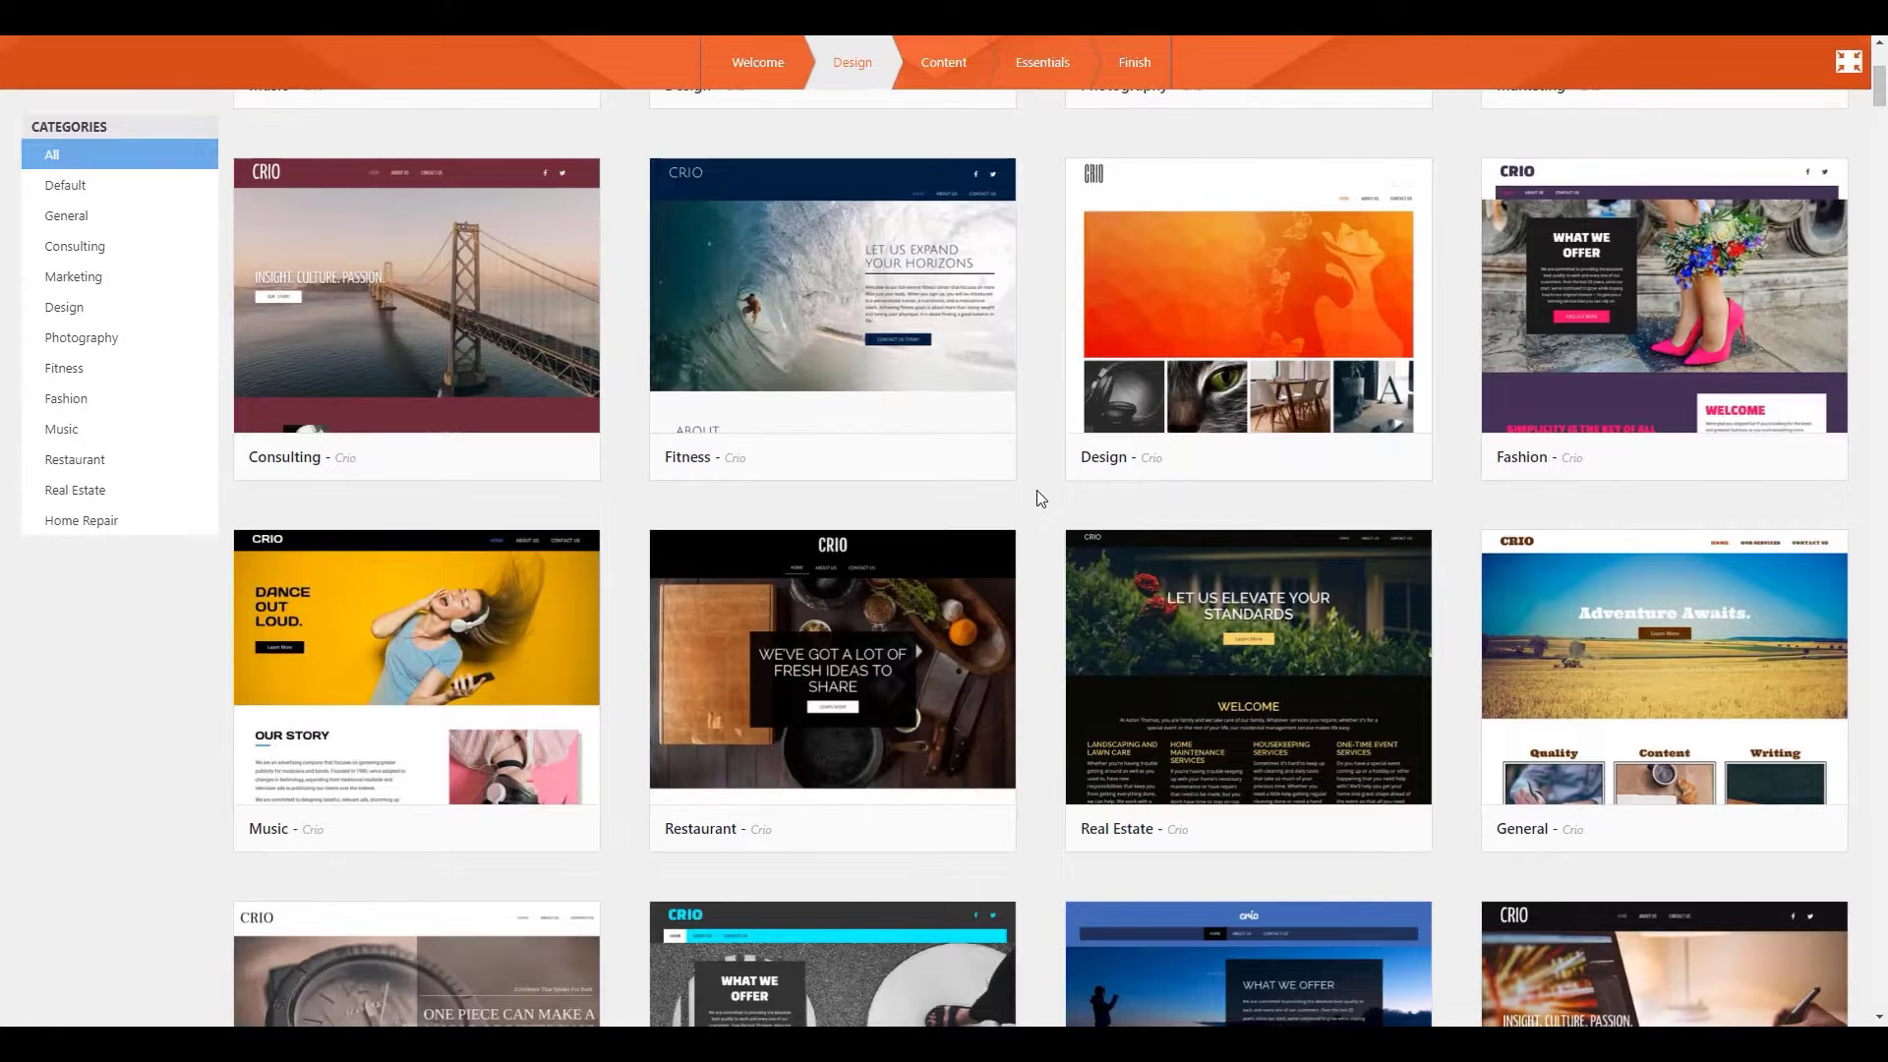
pyautogui.scroll(-1, 1036, 490)
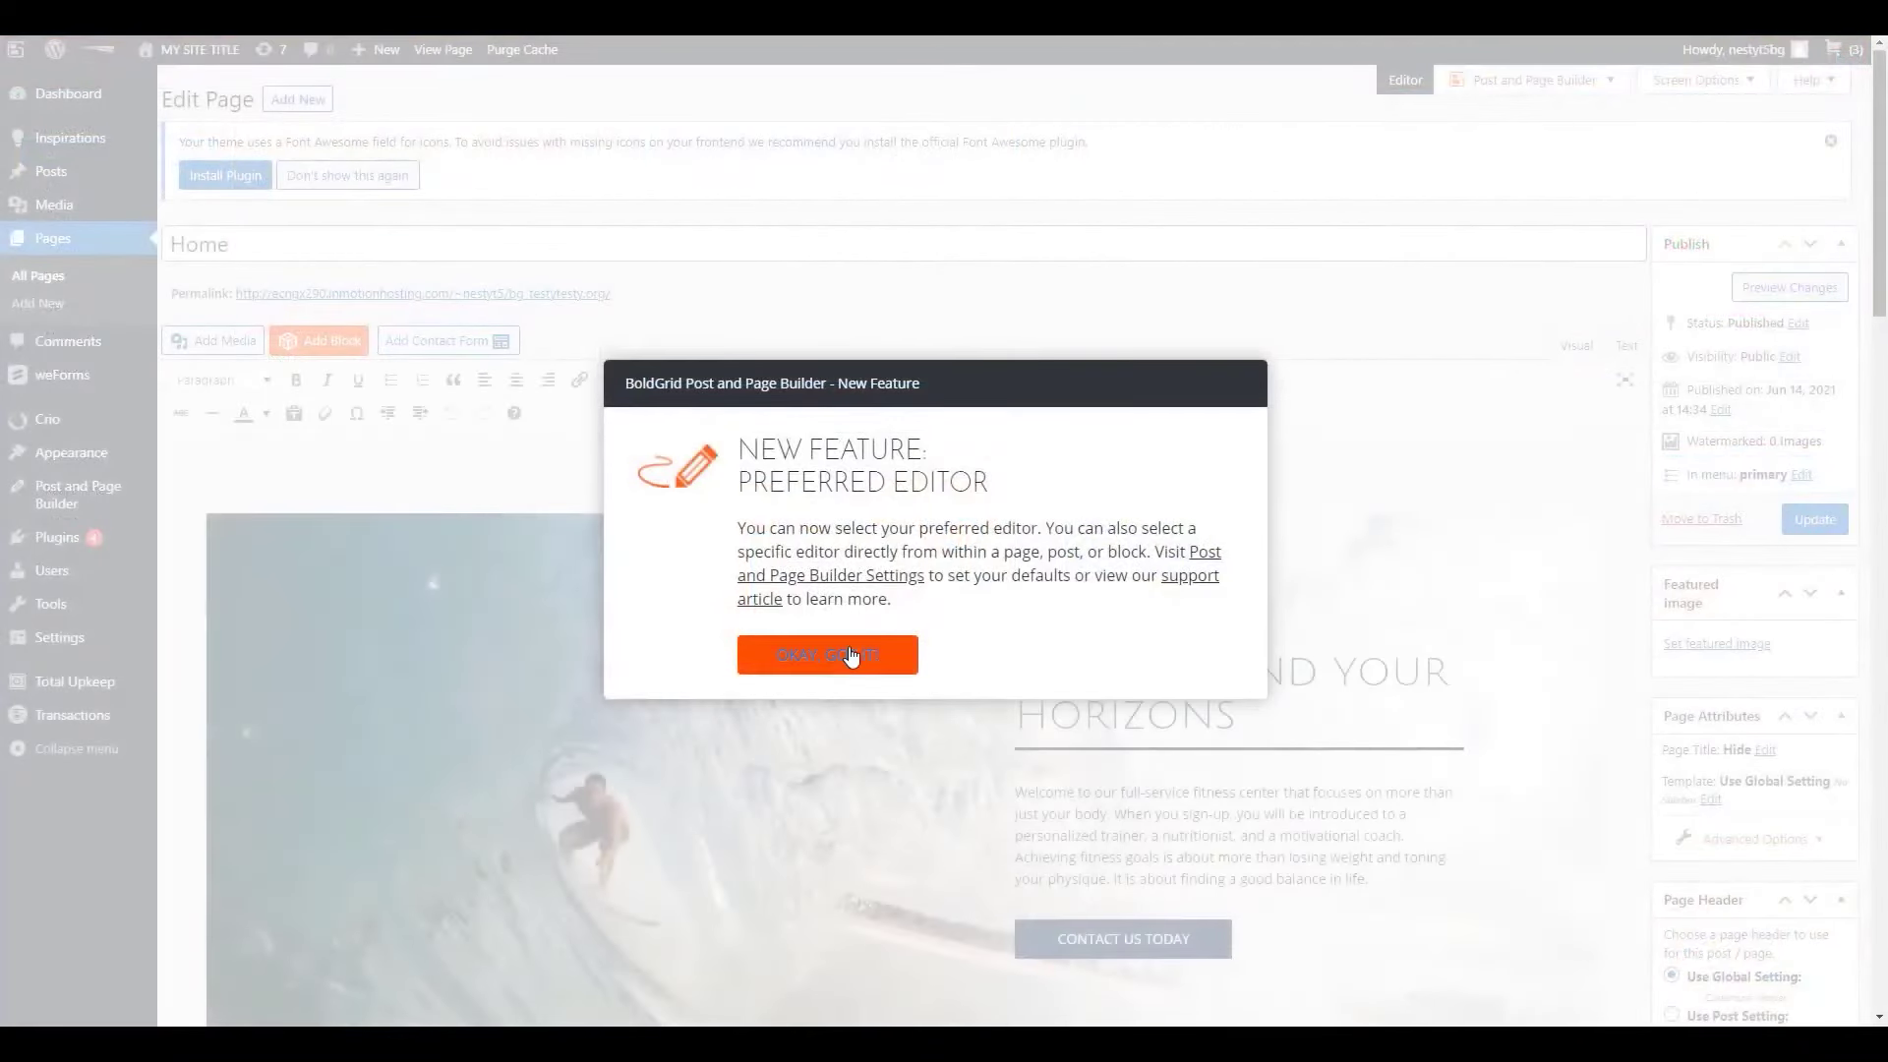
pyautogui.click(852, 657)
pyautogui.scroll(-2, 918, 685)
pyautogui.scroll(-1, 917, 685)
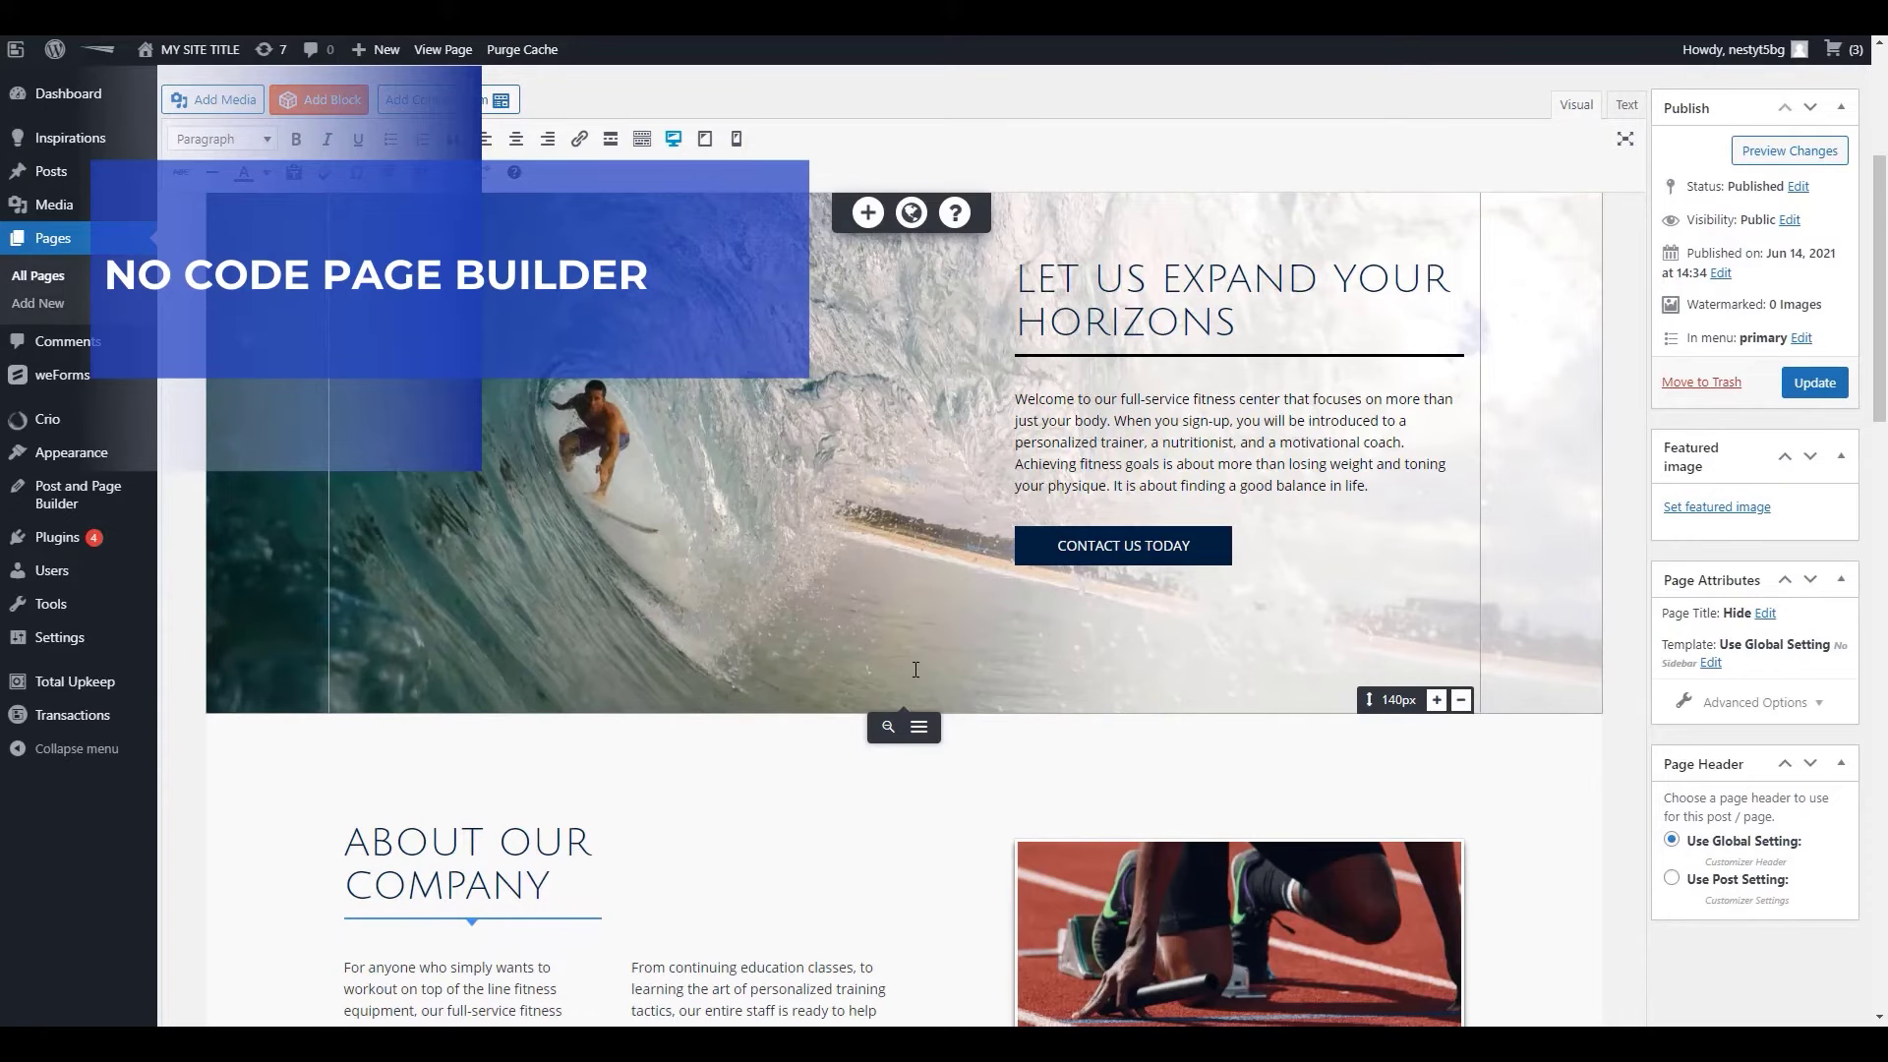
pyautogui.scroll(-3, 915, 669)
pyautogui.scroll(1, 983, 570)
pyautogui.scroll(2, 1053, 478)
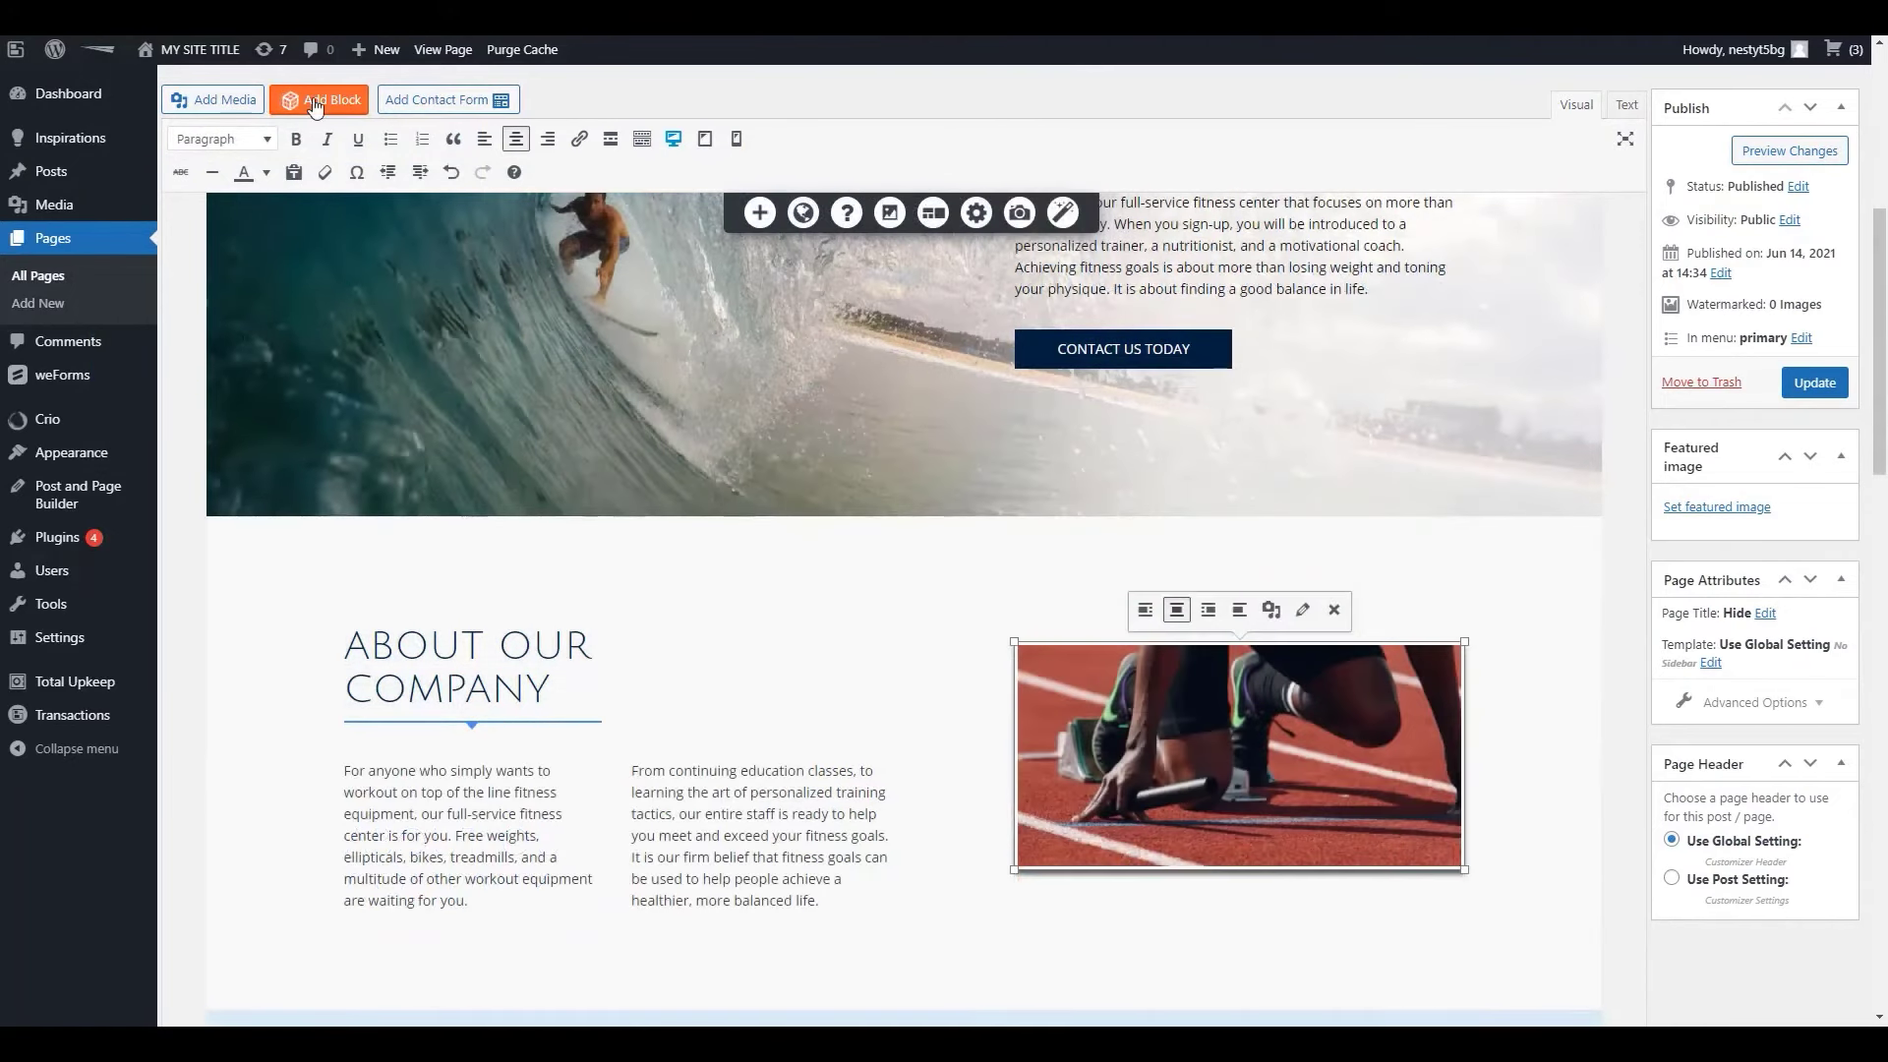
# Step: Add a three-member team block to the Home page and place it below About Our Company
pyautogui.click(315, 106)
pyautogui.moveTo(568, 197)
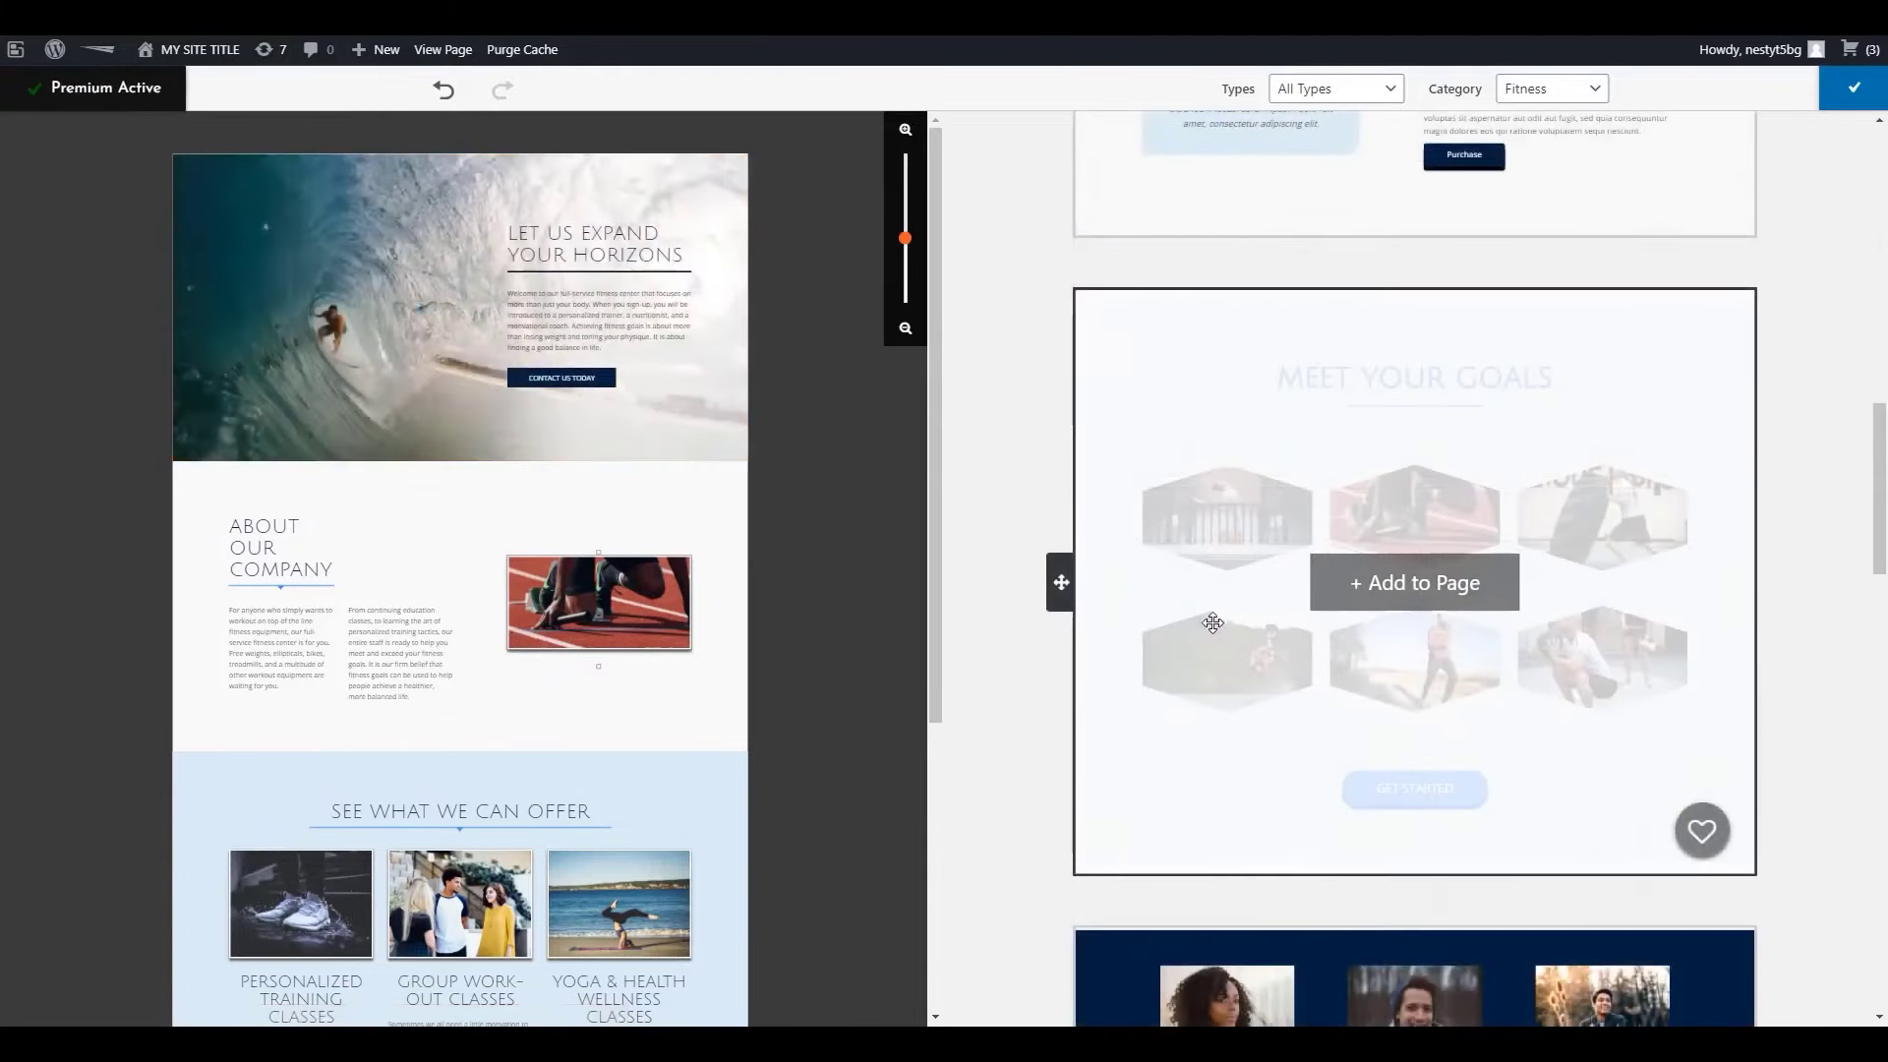
pyautogui.scroll(-3, 1278, 580)
pyautogui.scroll(-2, 1268, 570)
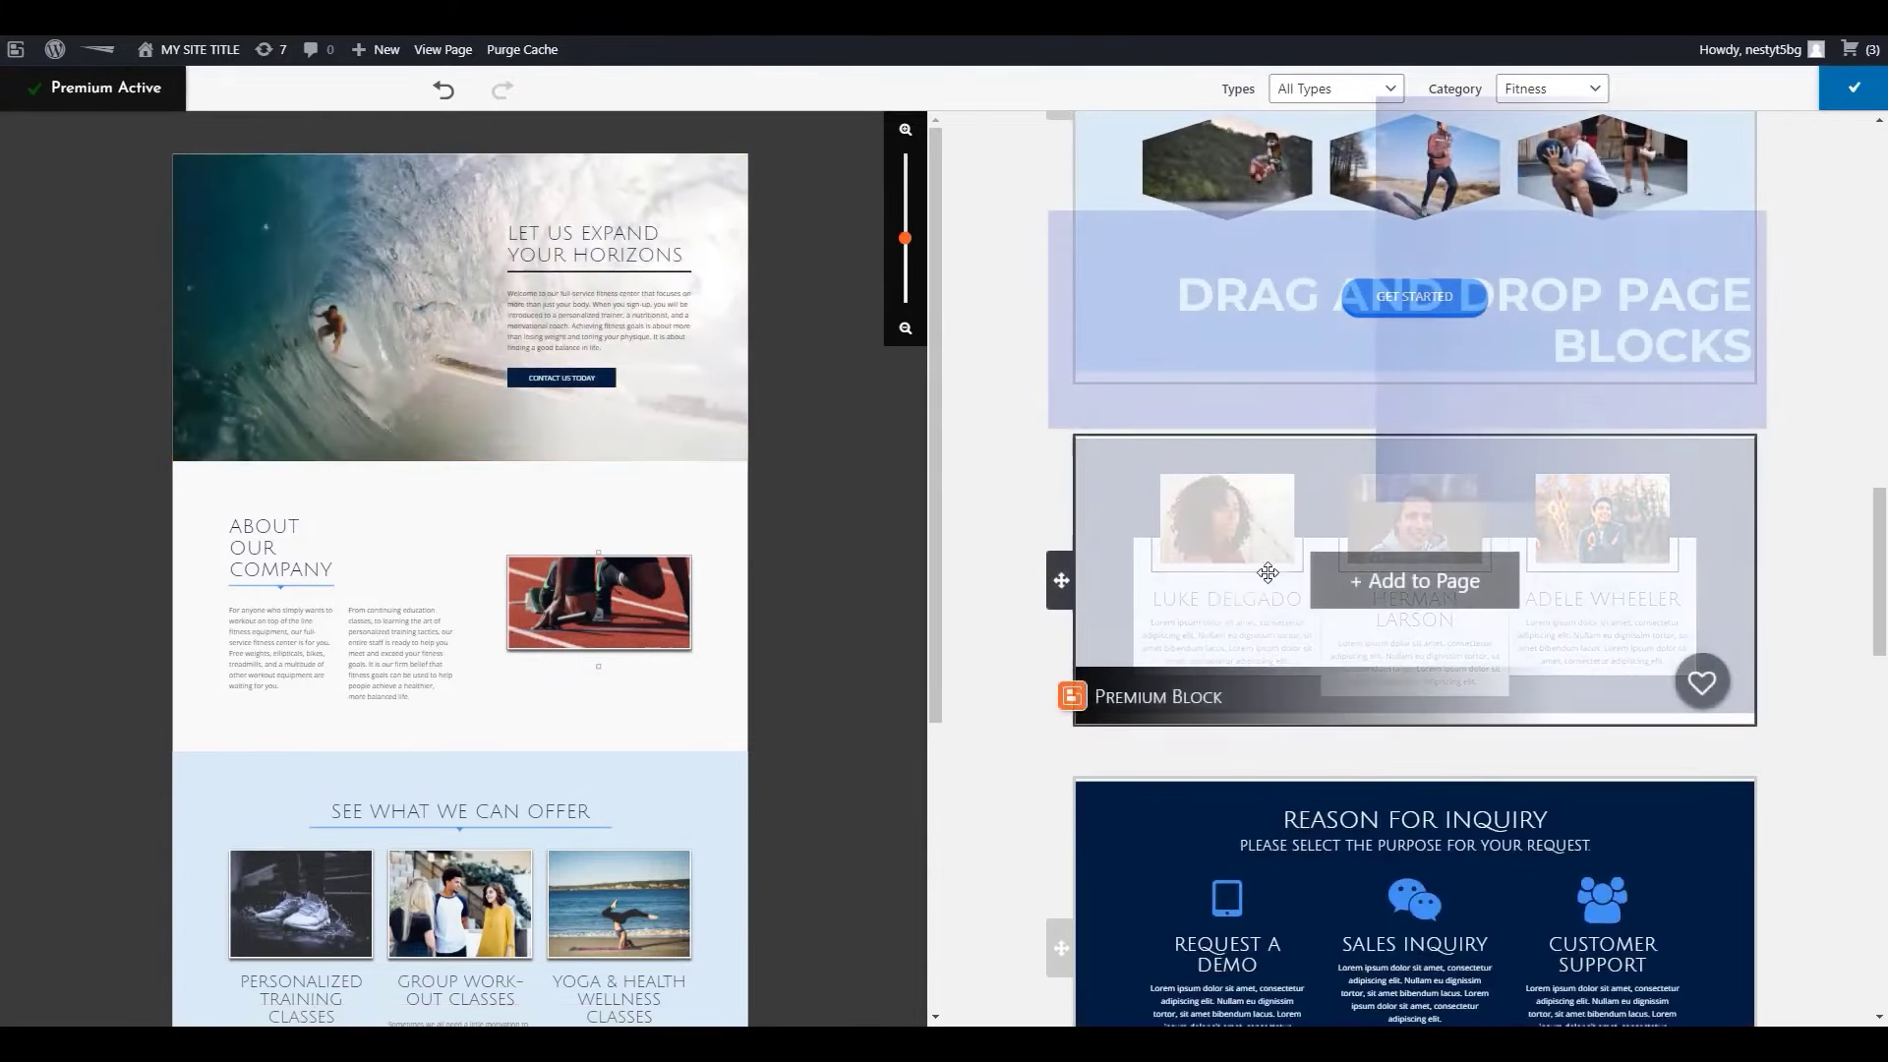
pyautogui.moveTo(1267, 568); pyautogui.dragTo(651, 549)
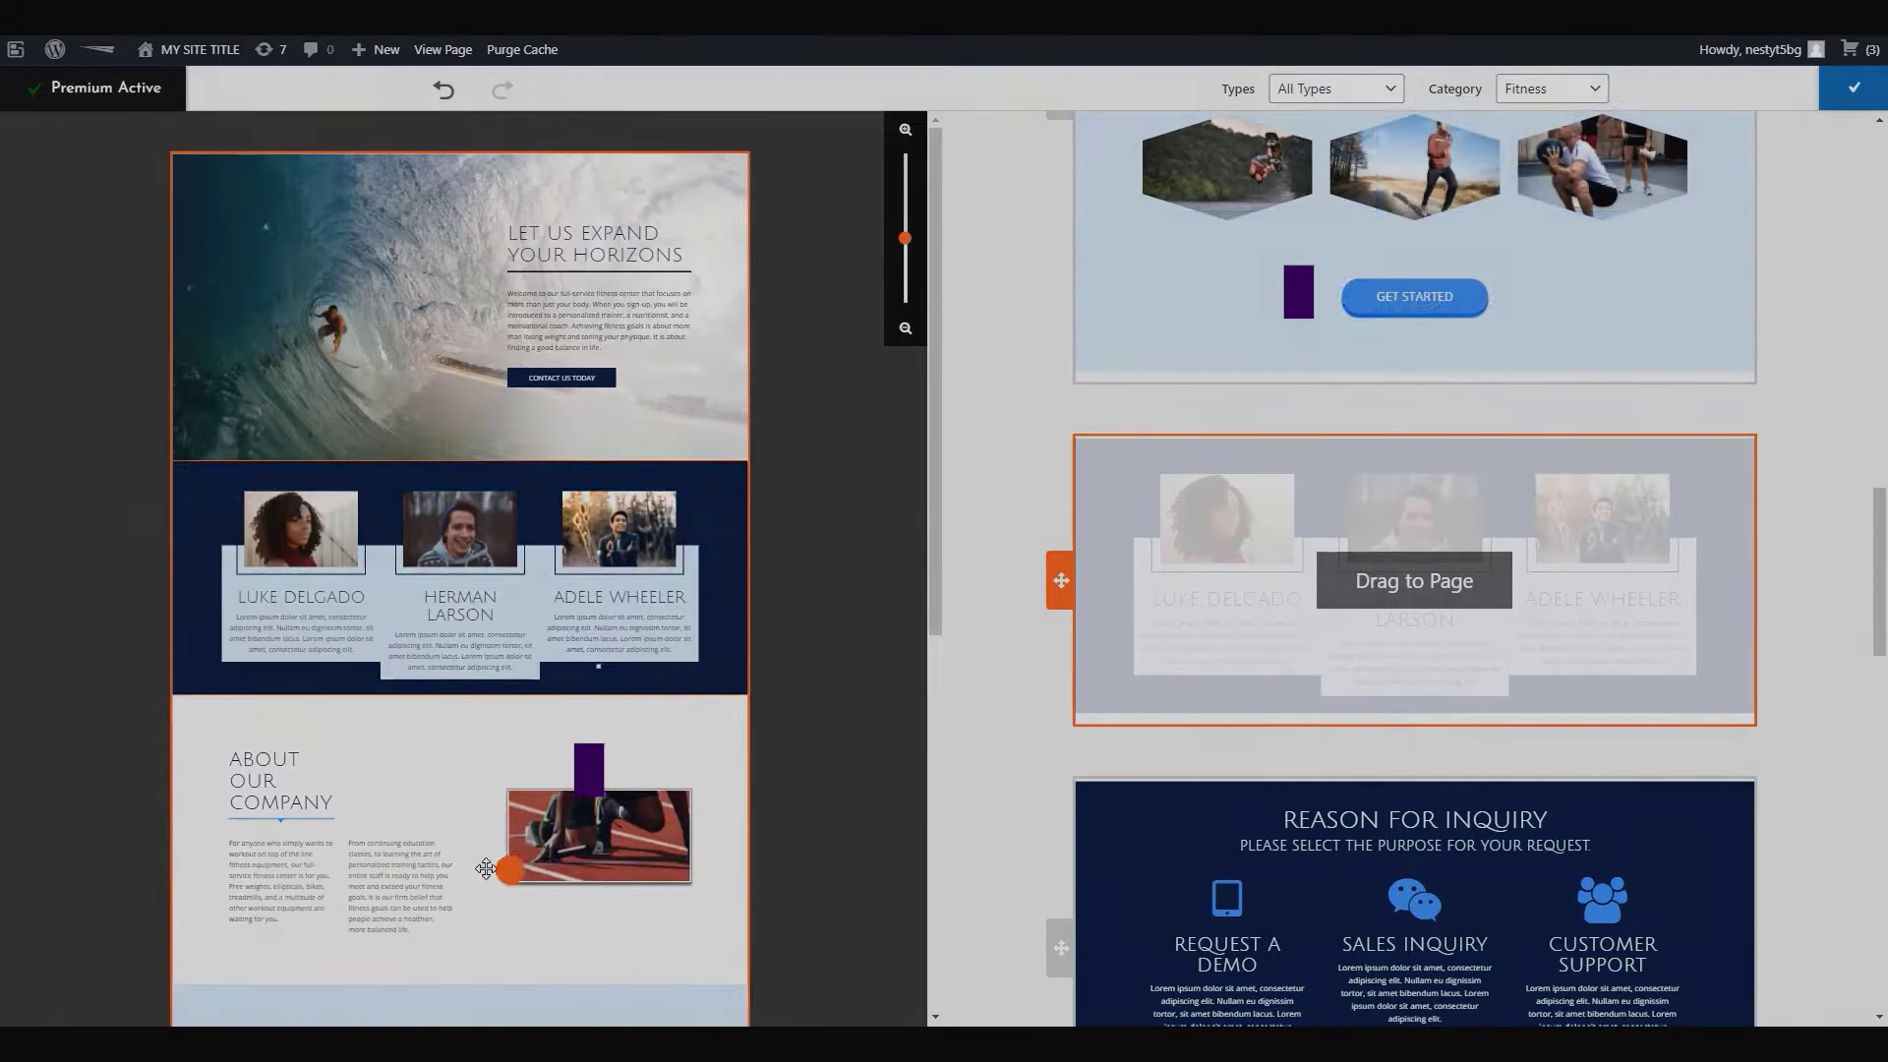
pyautogui.moveTo(533, 450); pyautogui.dragTo(463, 920)
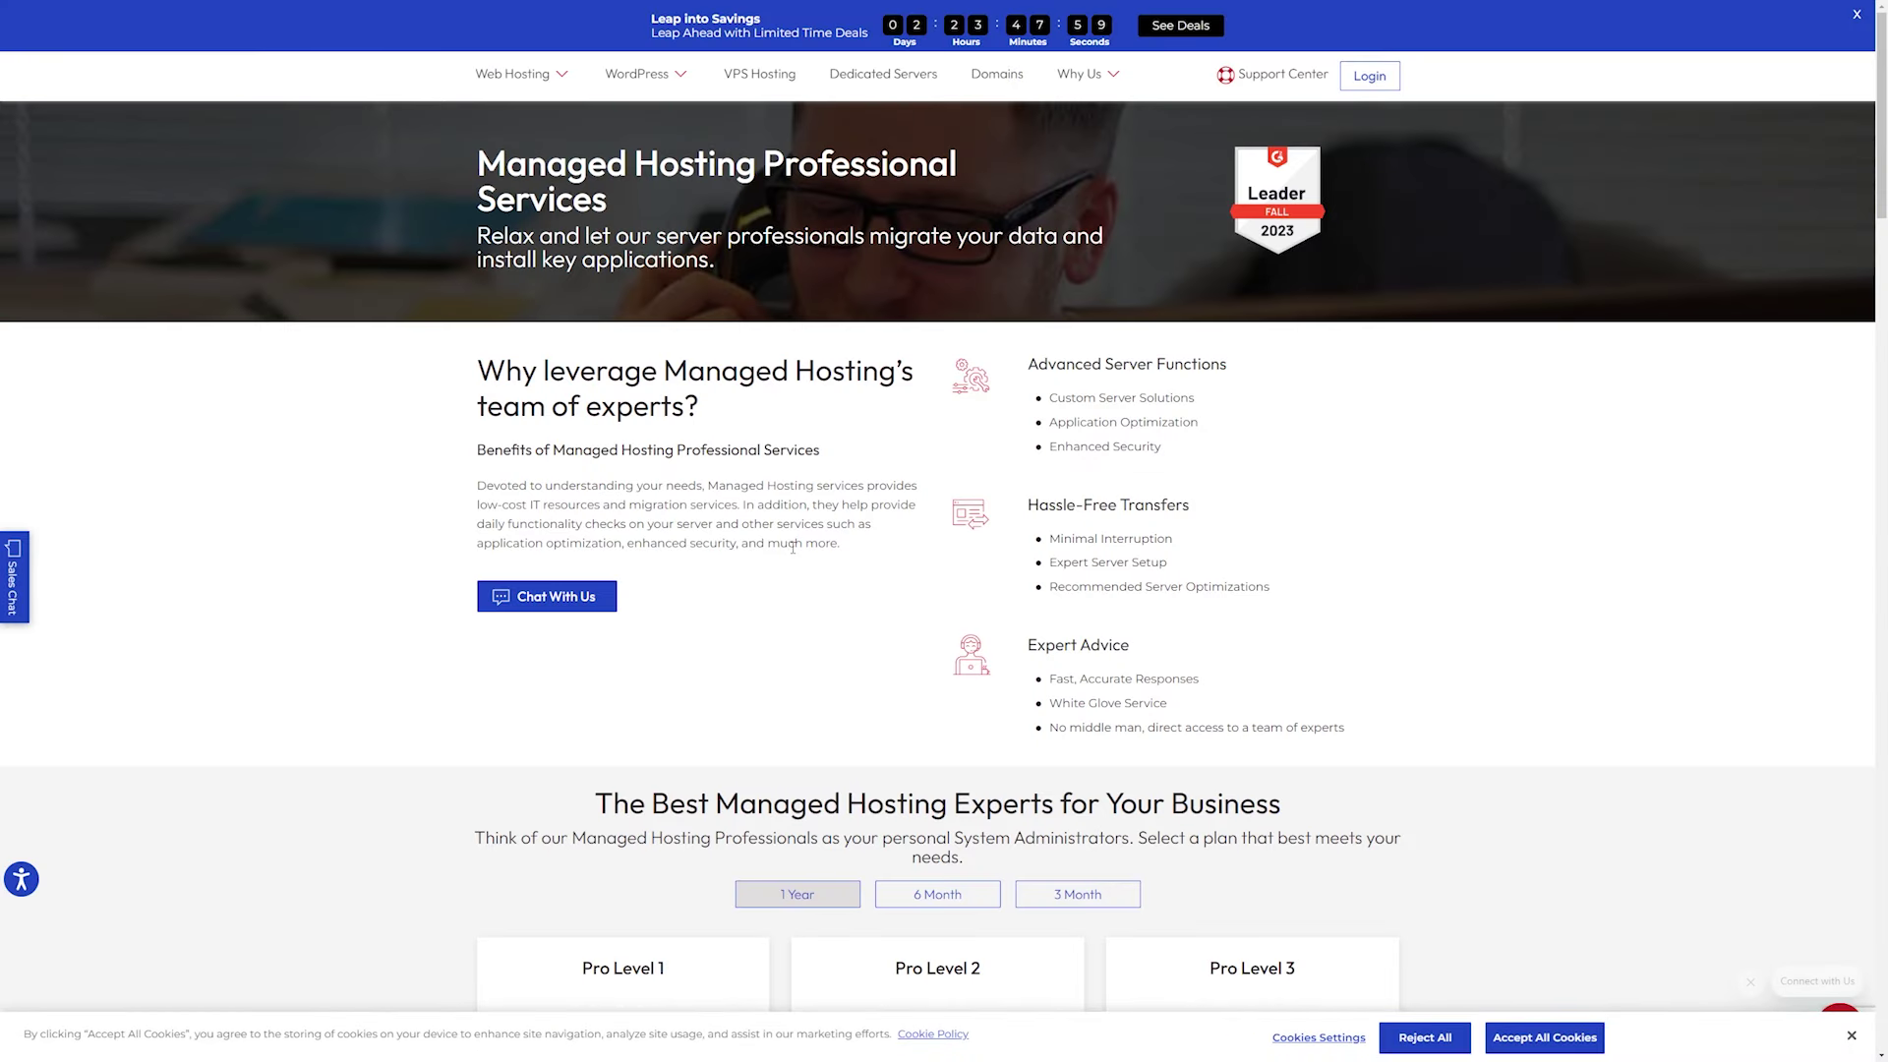
pyautogui.scroll(-3, 793, 547)
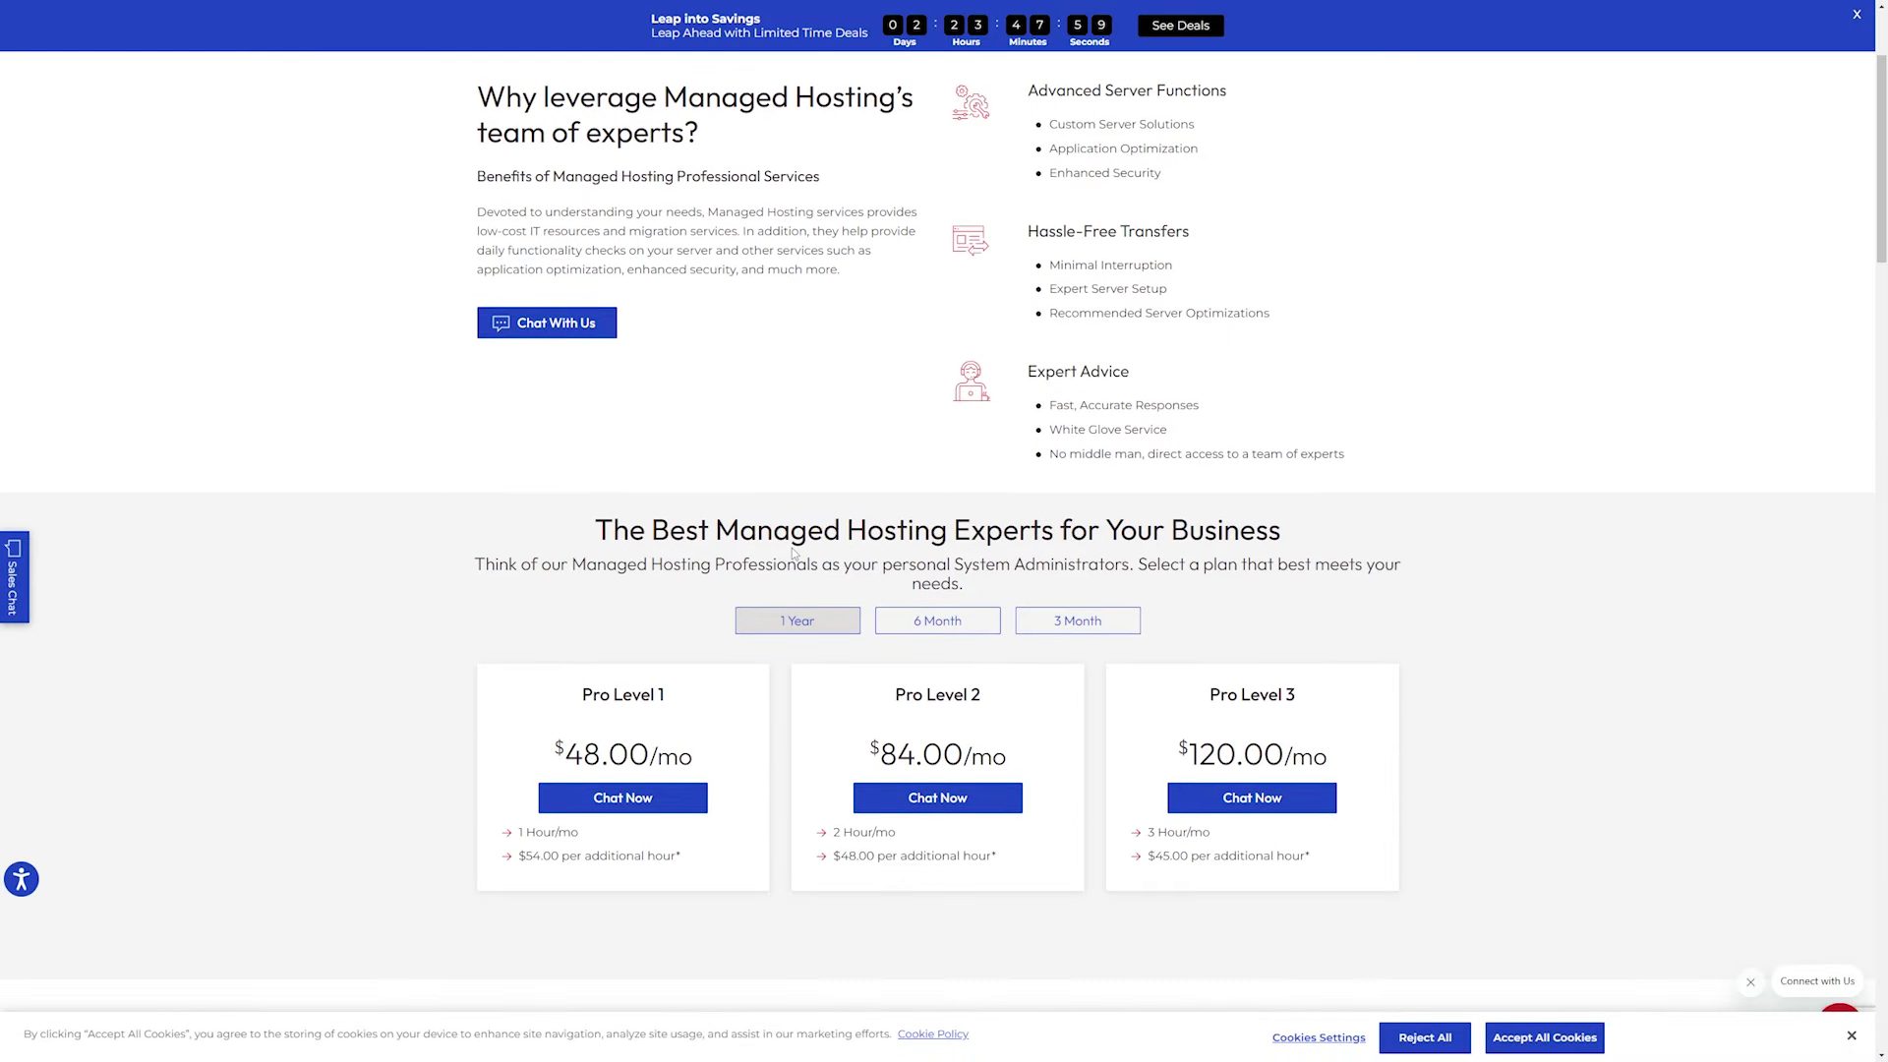
pyautogui.scroll(-5, 792, 548)
pyautogui.scroll(-3, 795, 554)
pyautogui.scroll(-4, 794, 554)
pyautogui.scroll(-2, 795, 554)
pyautogui.scroll(-1, 795, 553)
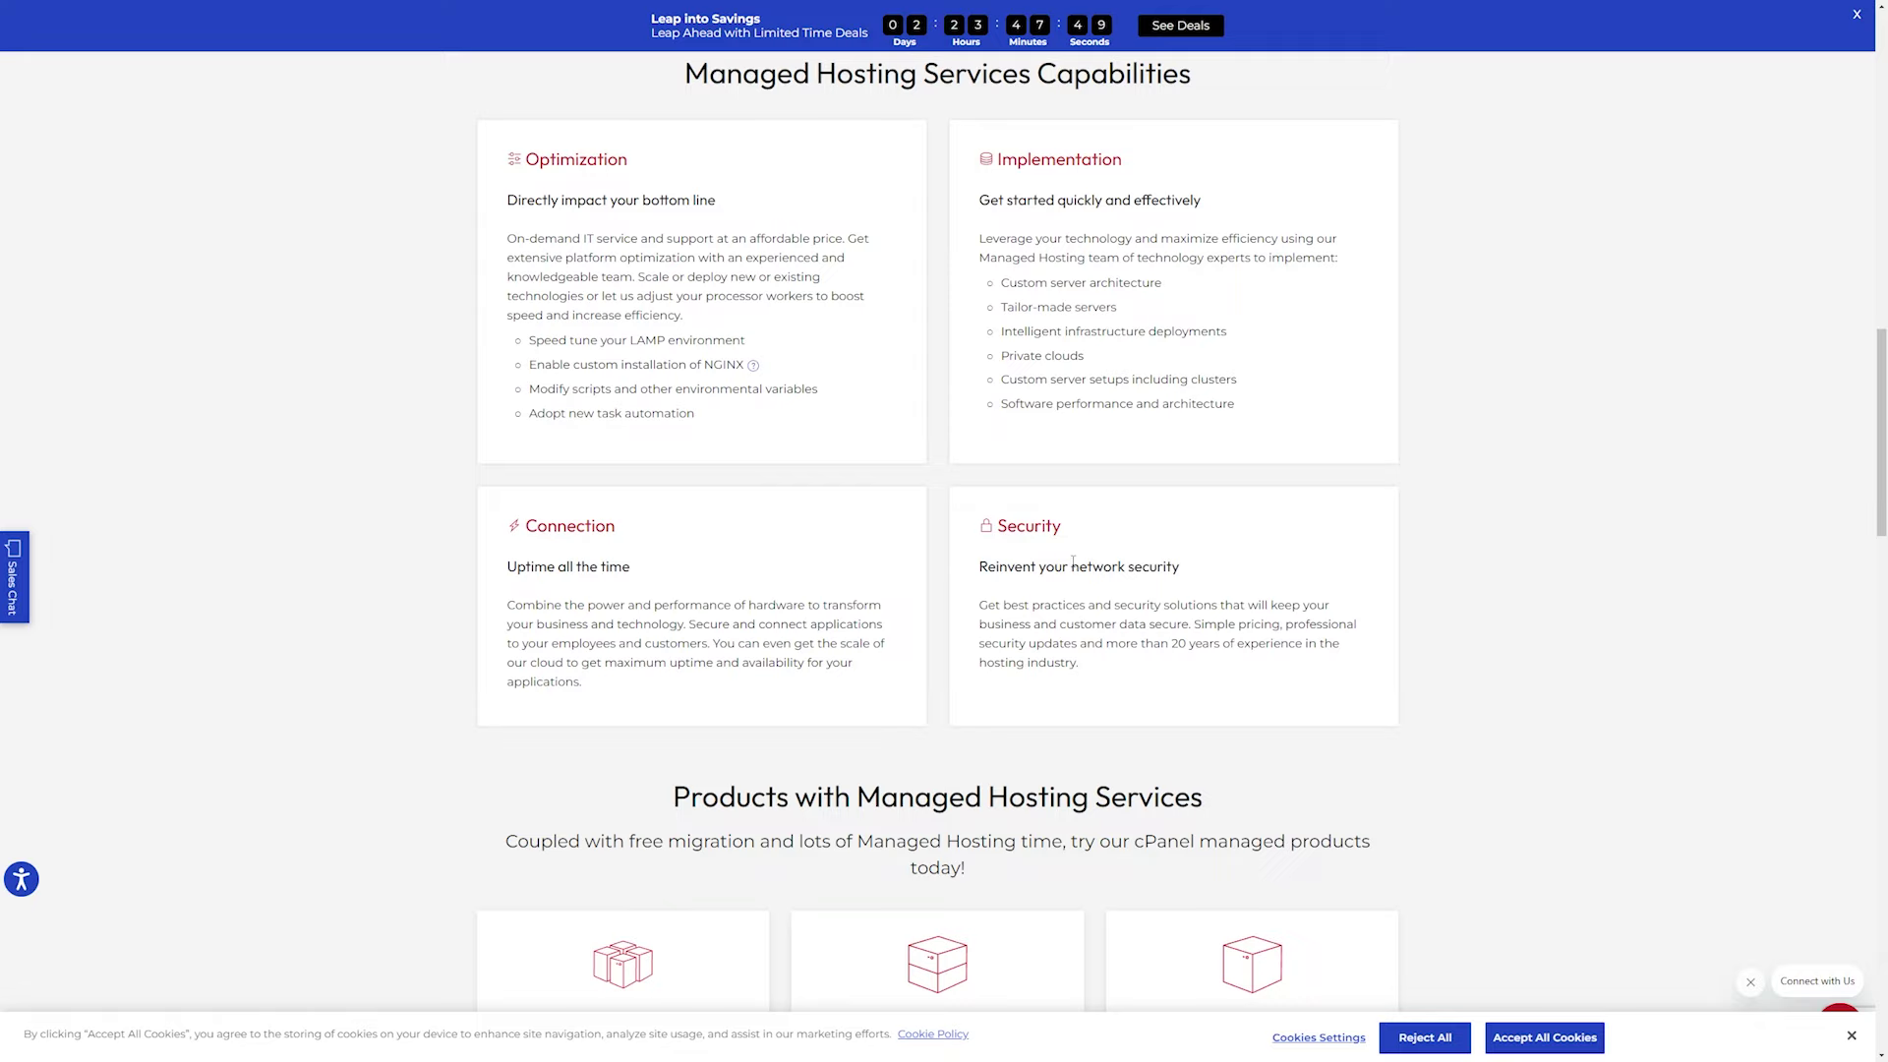
pyautogui.scroll(-1, 1073, 562)
pyautogui.scroll(-3, 1072, 565)
pyautogui.scroll(-2, 1073, 567)
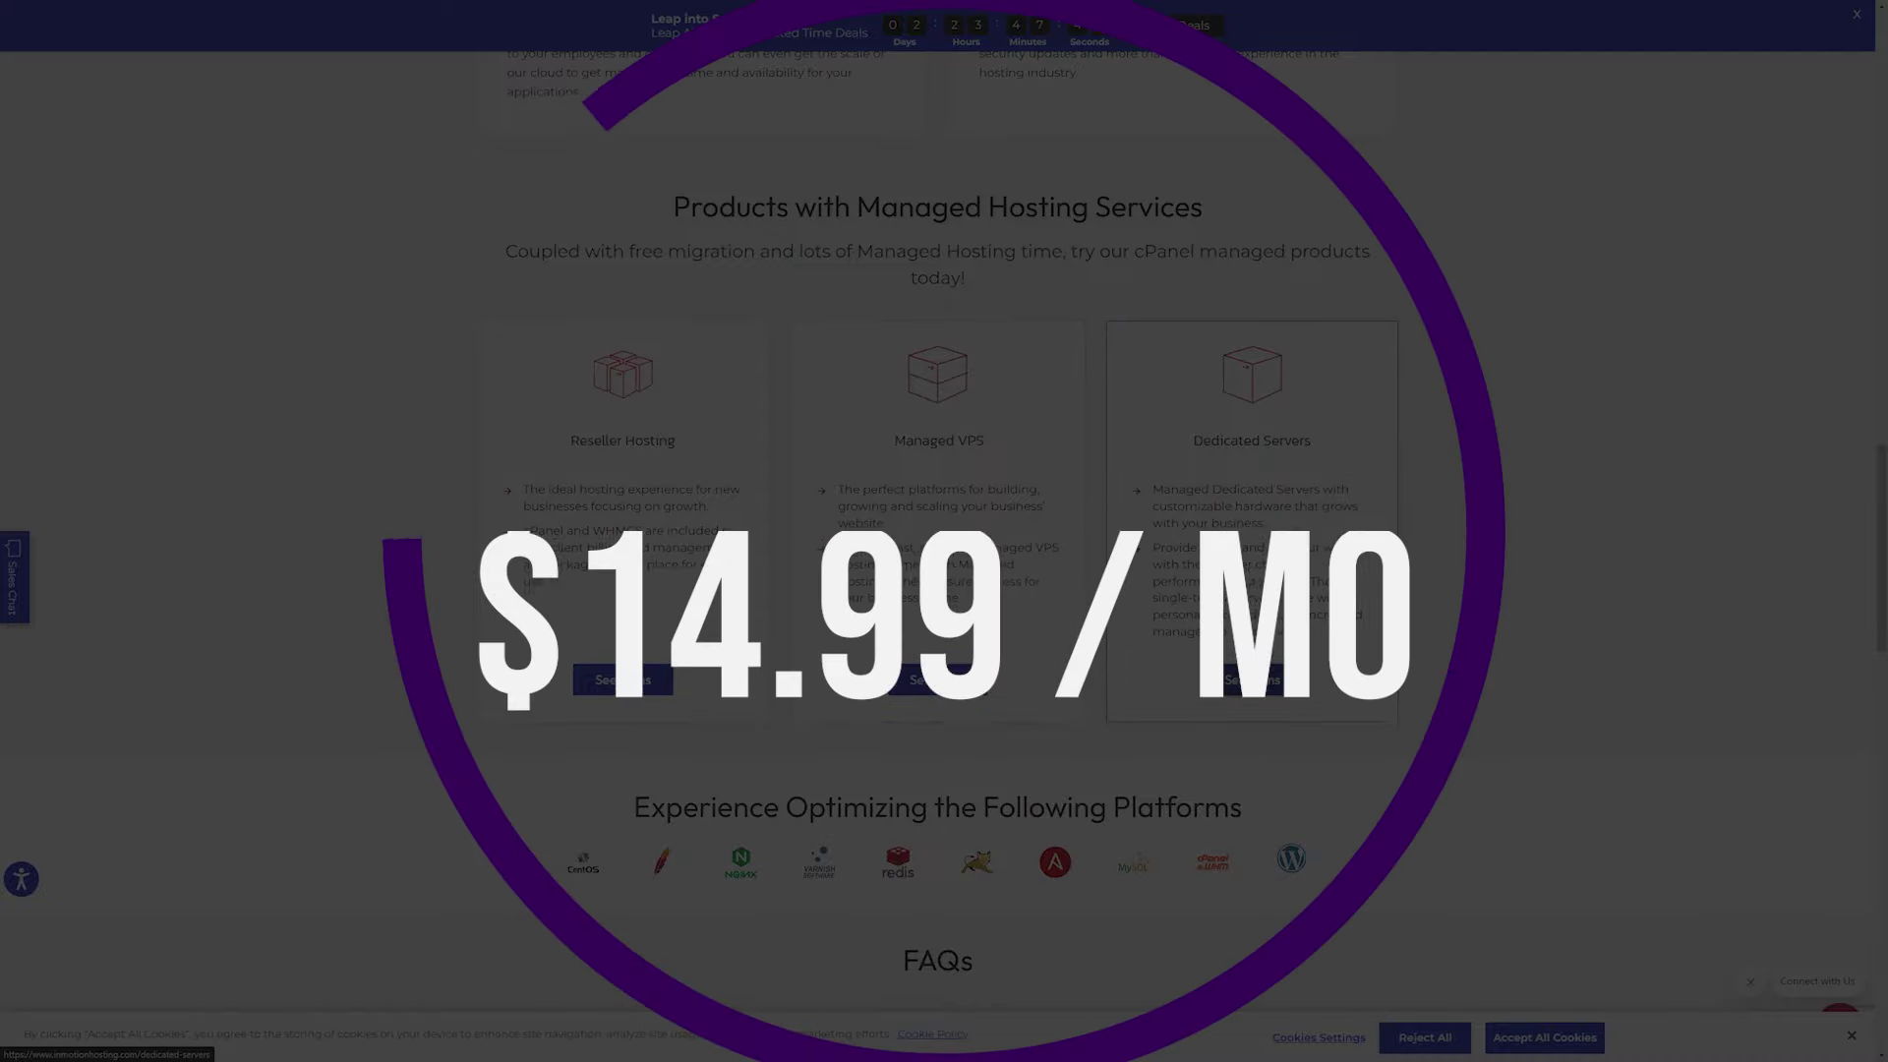
pyautogui.scroll(3, 1357, 590)
pyautogui.scroll(4, 1426, 658)
pyautogui.scroll(6, 1490, 728)
pyautogui.scroll(6, 1489, 728)
pyautogui.scroll(3, 1180, 491)
pyautogui.scroll(1, 836, 276)
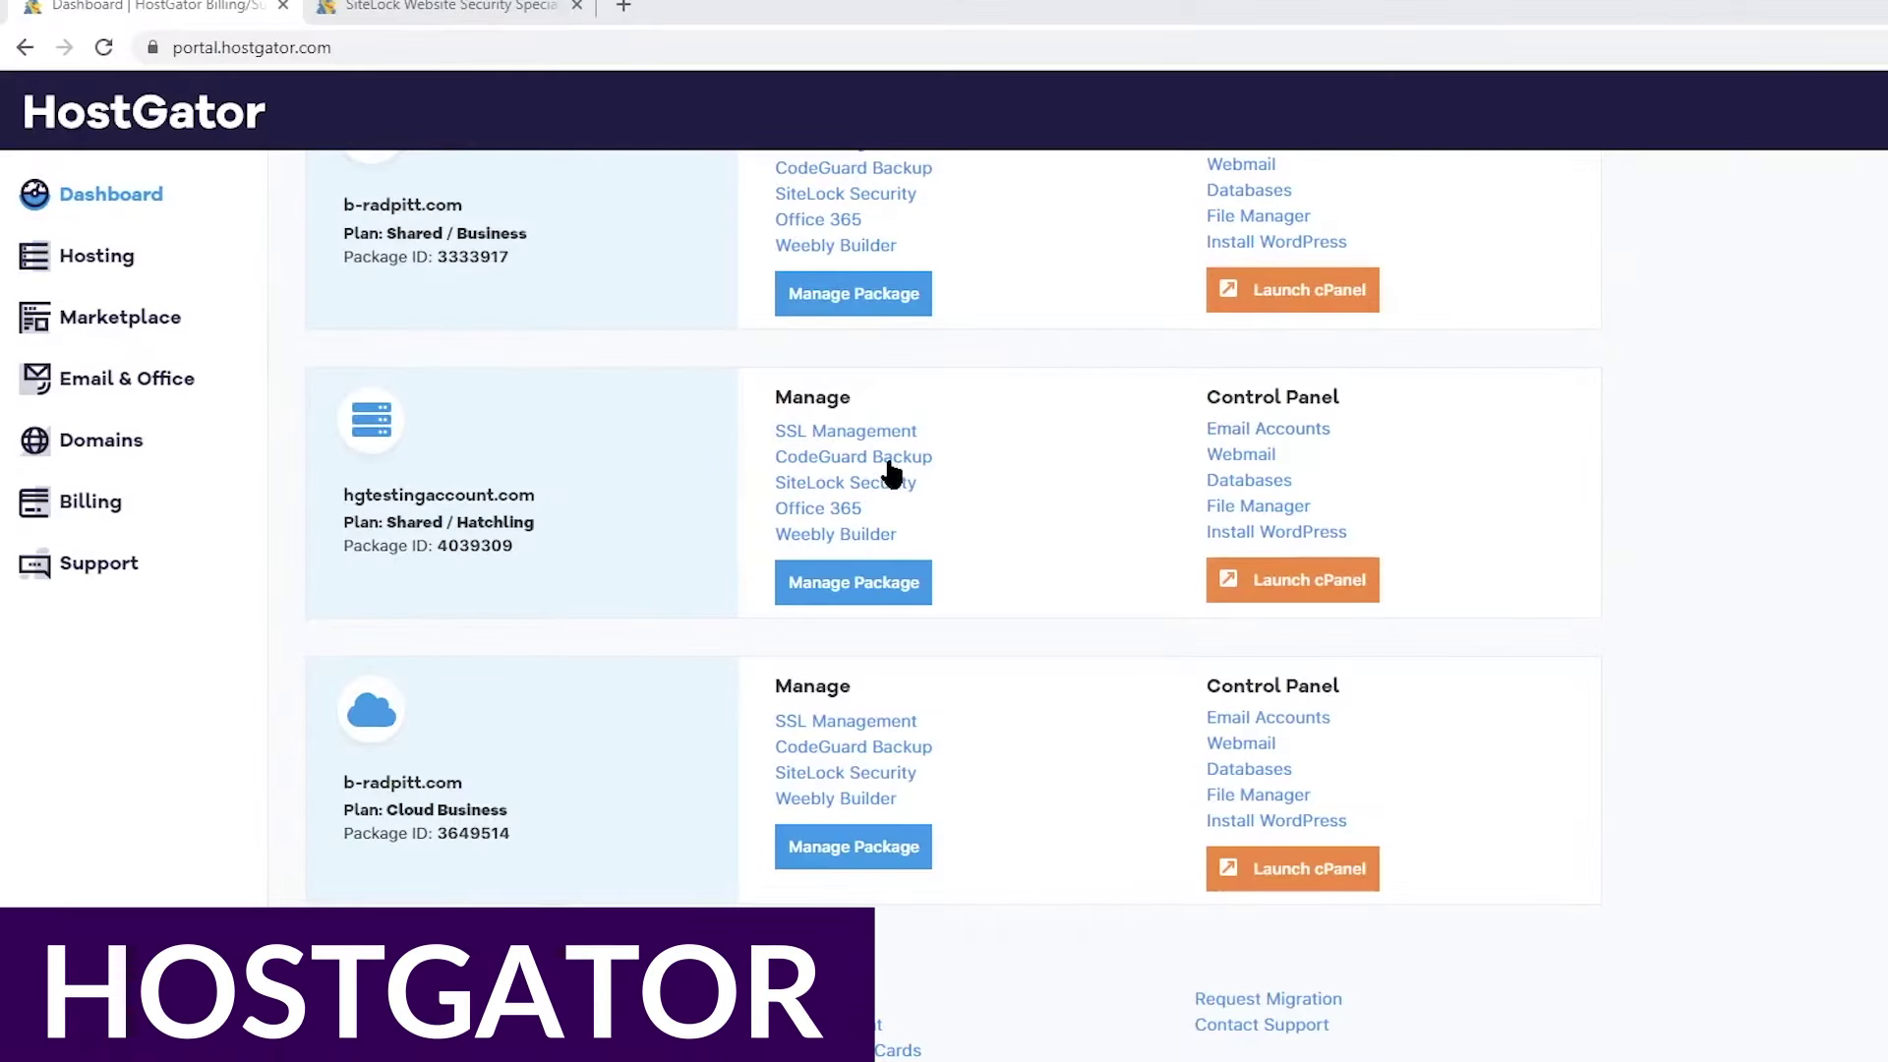
# Step: Open SiteLock Security for the first hosting package, b-radpitt.com, from HostGator's Hosting Packages
pyautogui.scroll(-4, 1683, 800)
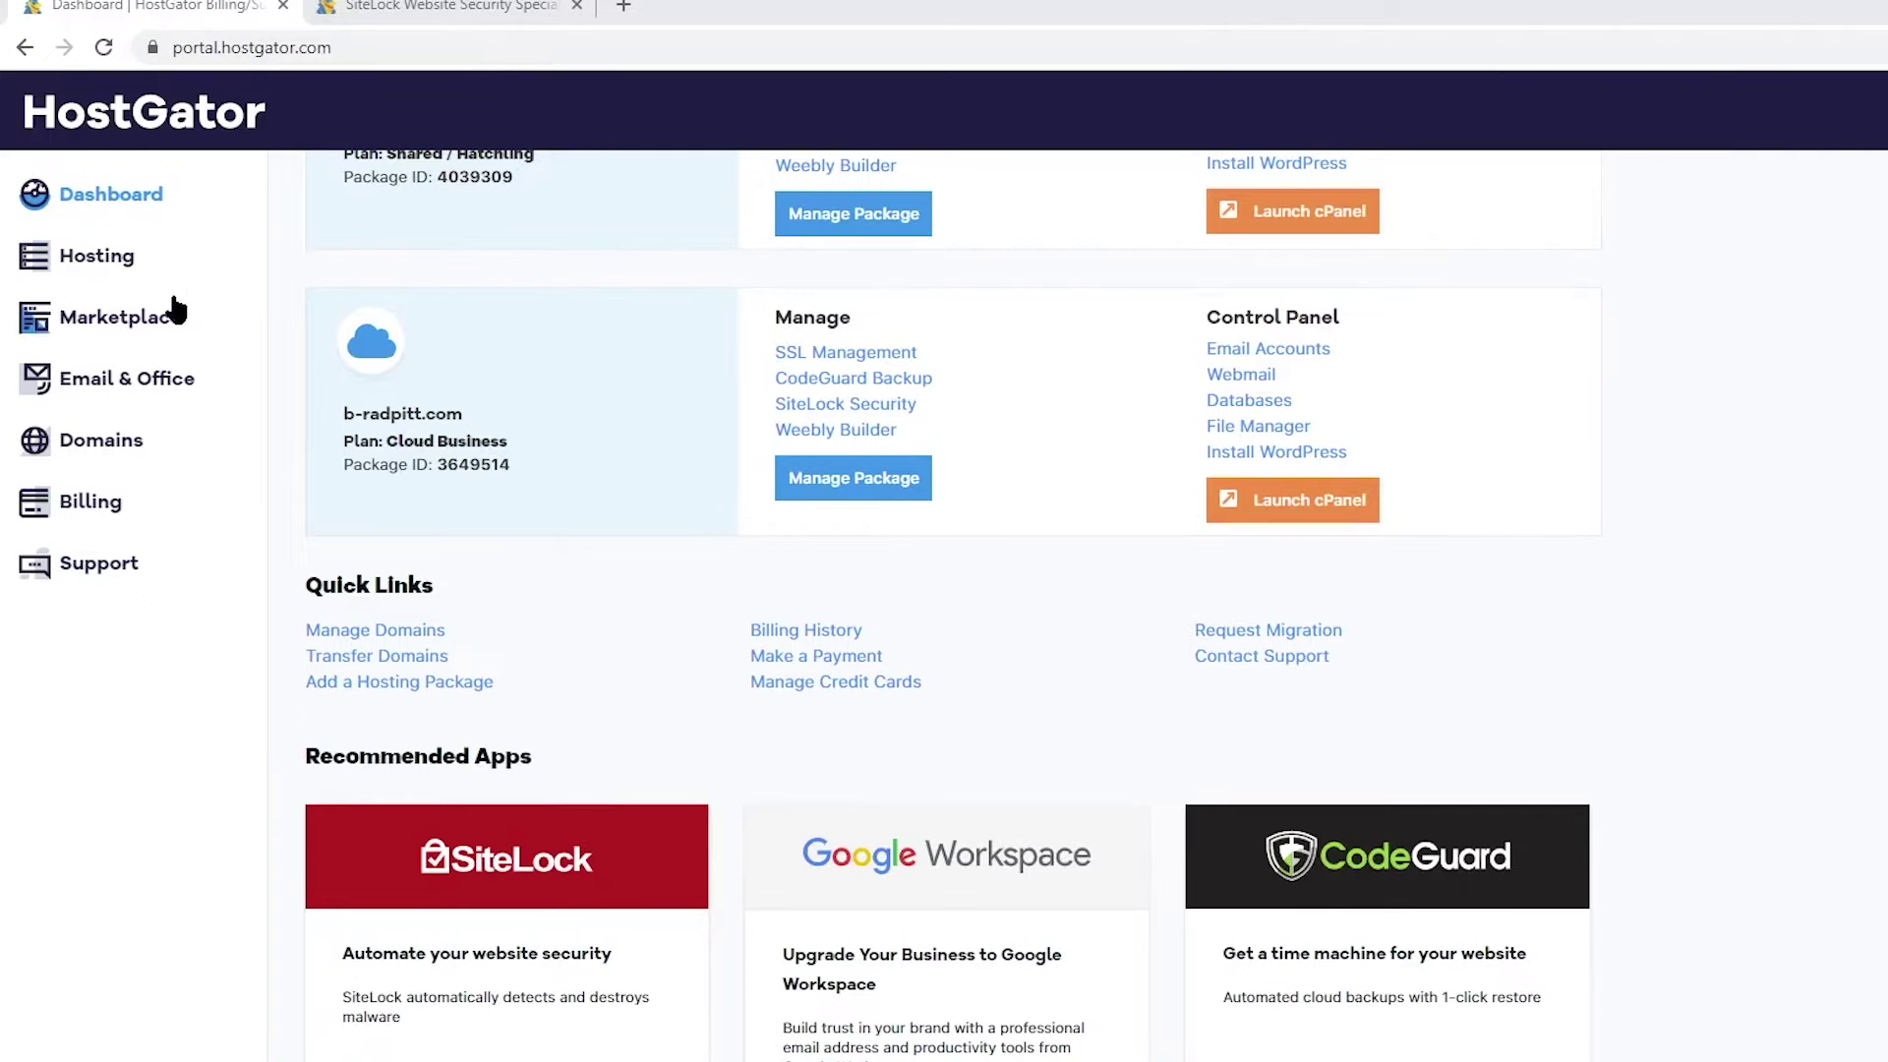
pyautogui.scroll(2, 394, 442)
pyautogui.scroll(5, 818, 608)
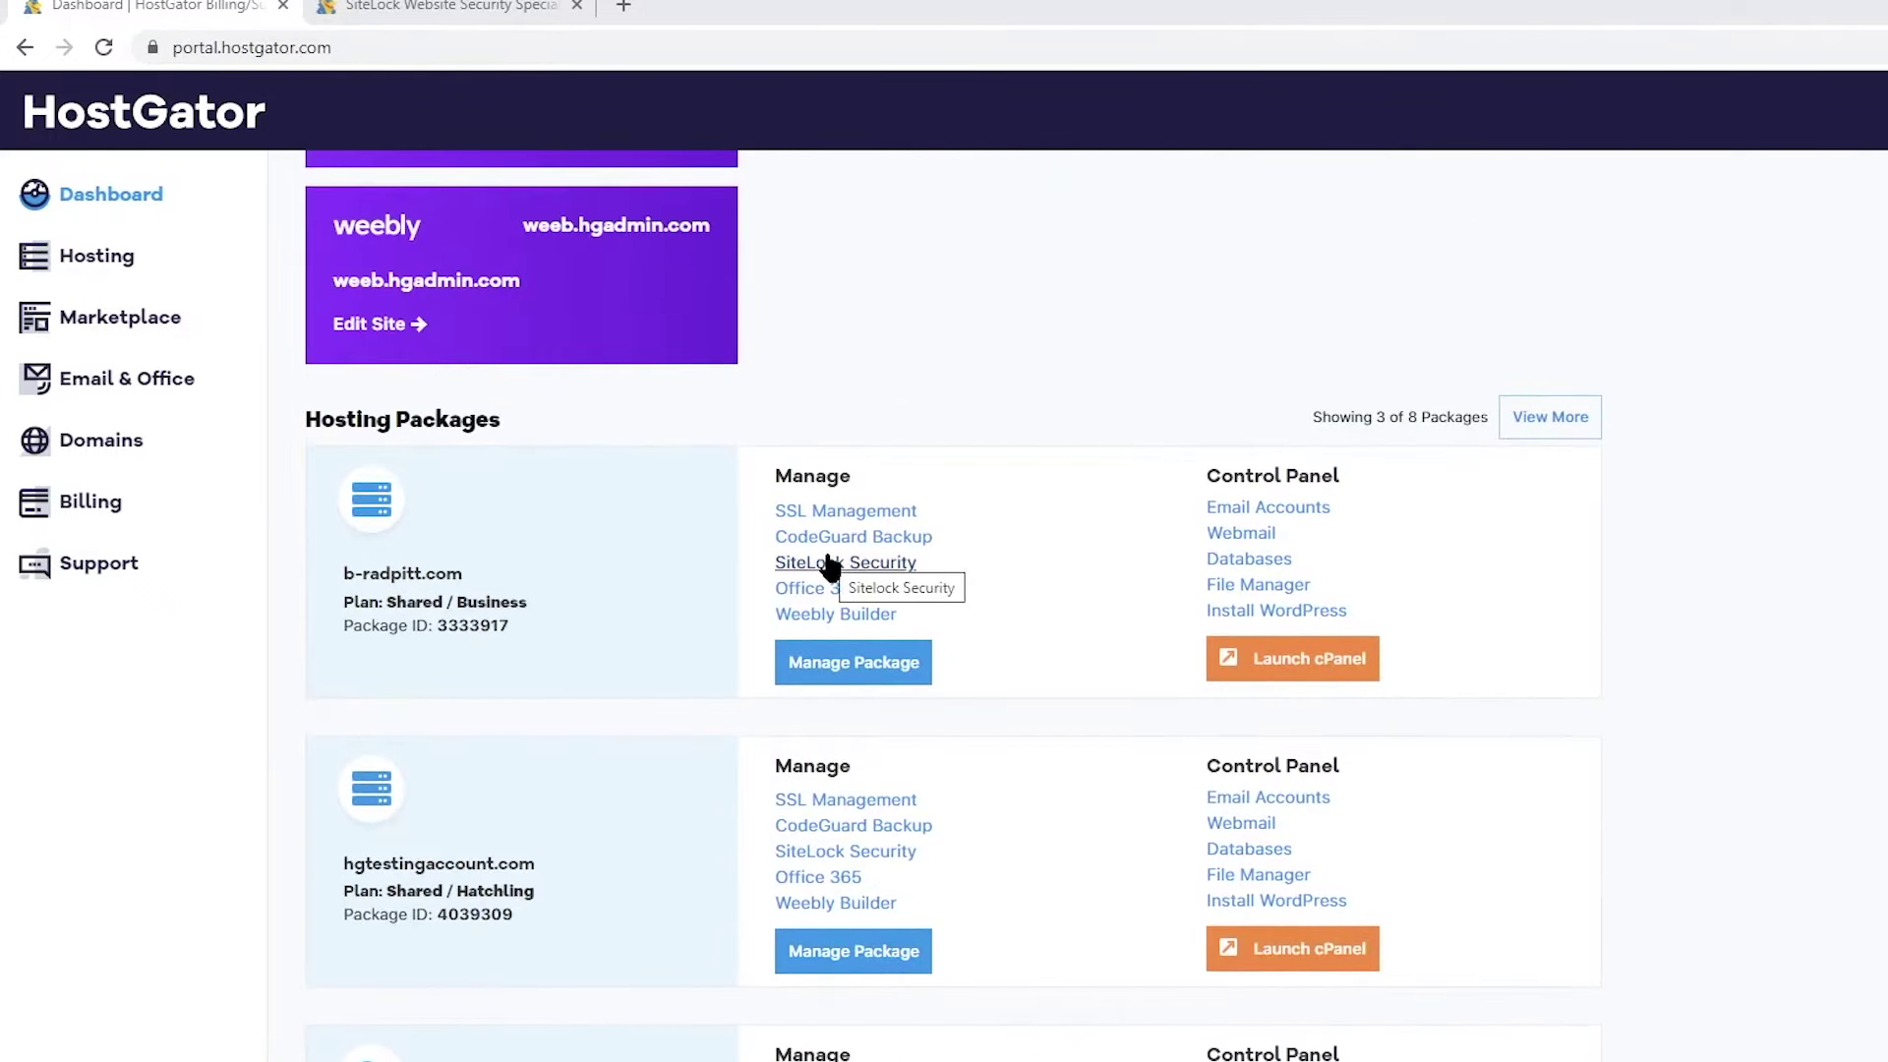
pyautogui.click(844, 582)
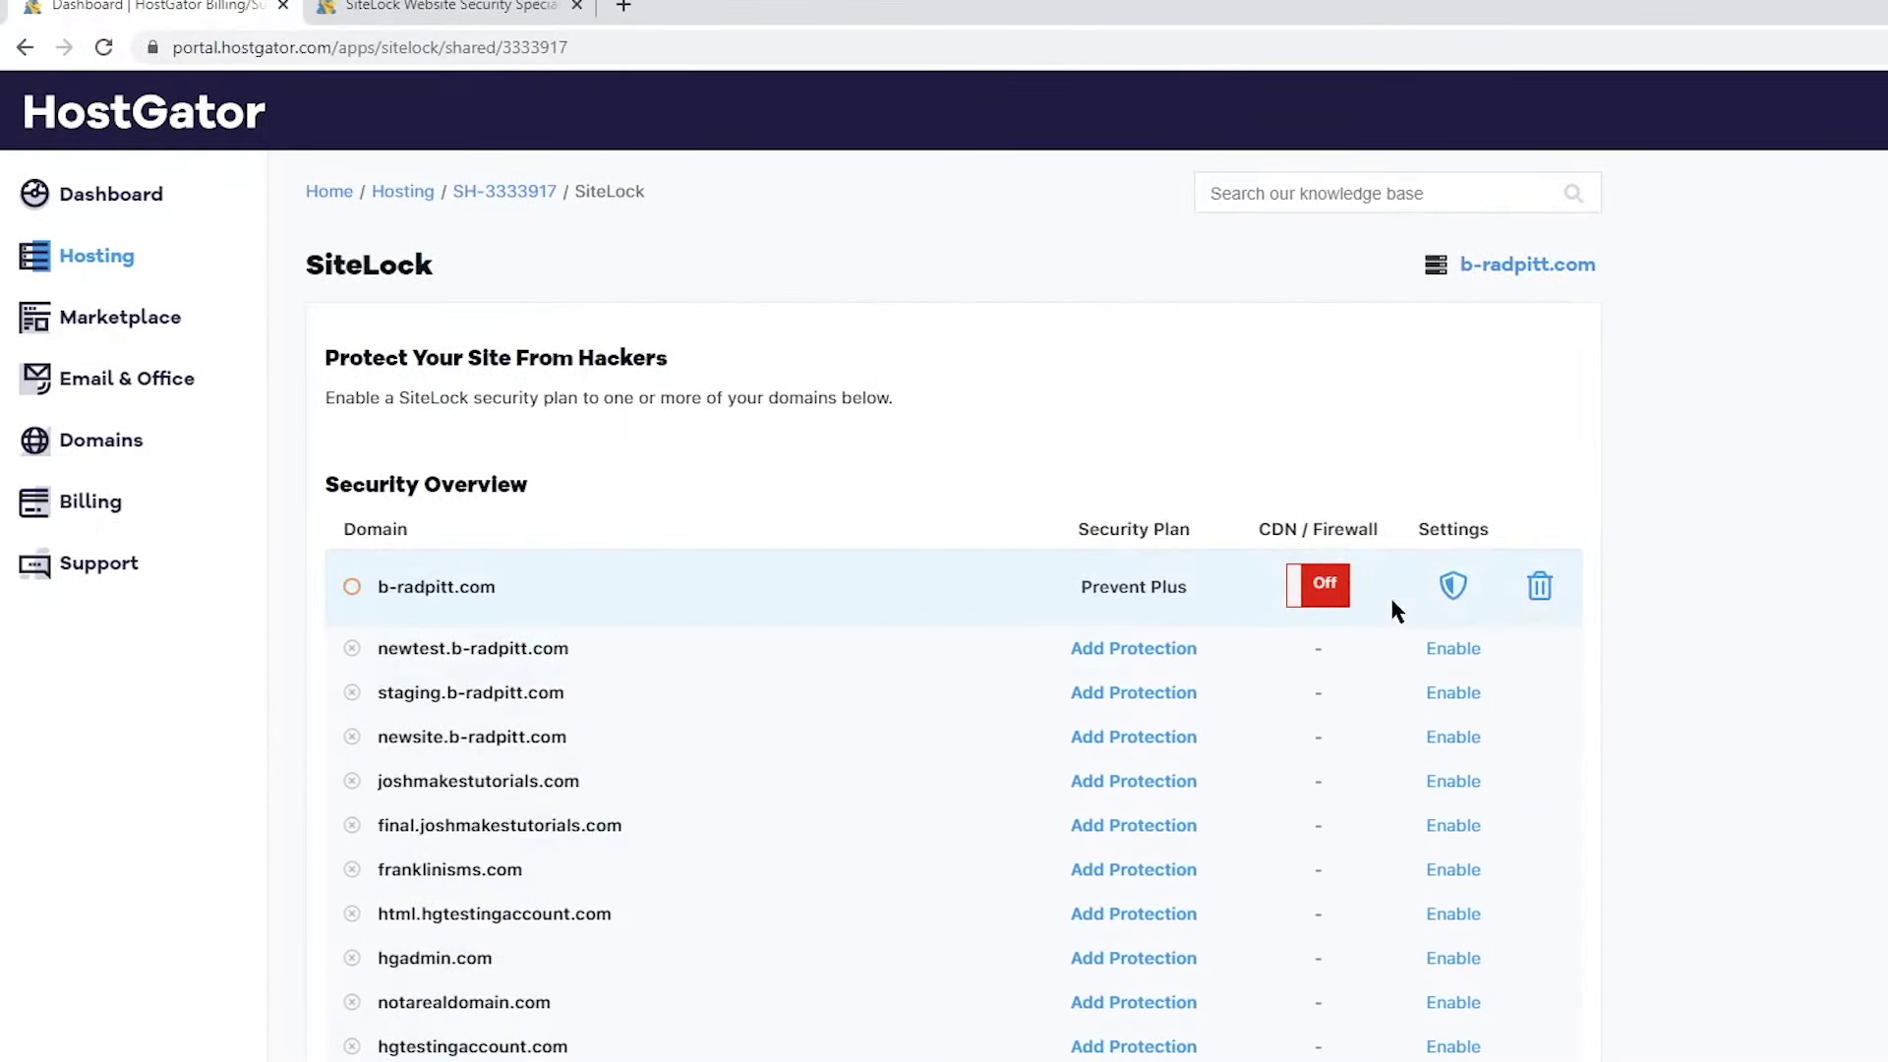
# Step: Open the SiteLock dashboard, check recent notifications, then view the Sites list and user details
pyautogui.click(1454, 588)
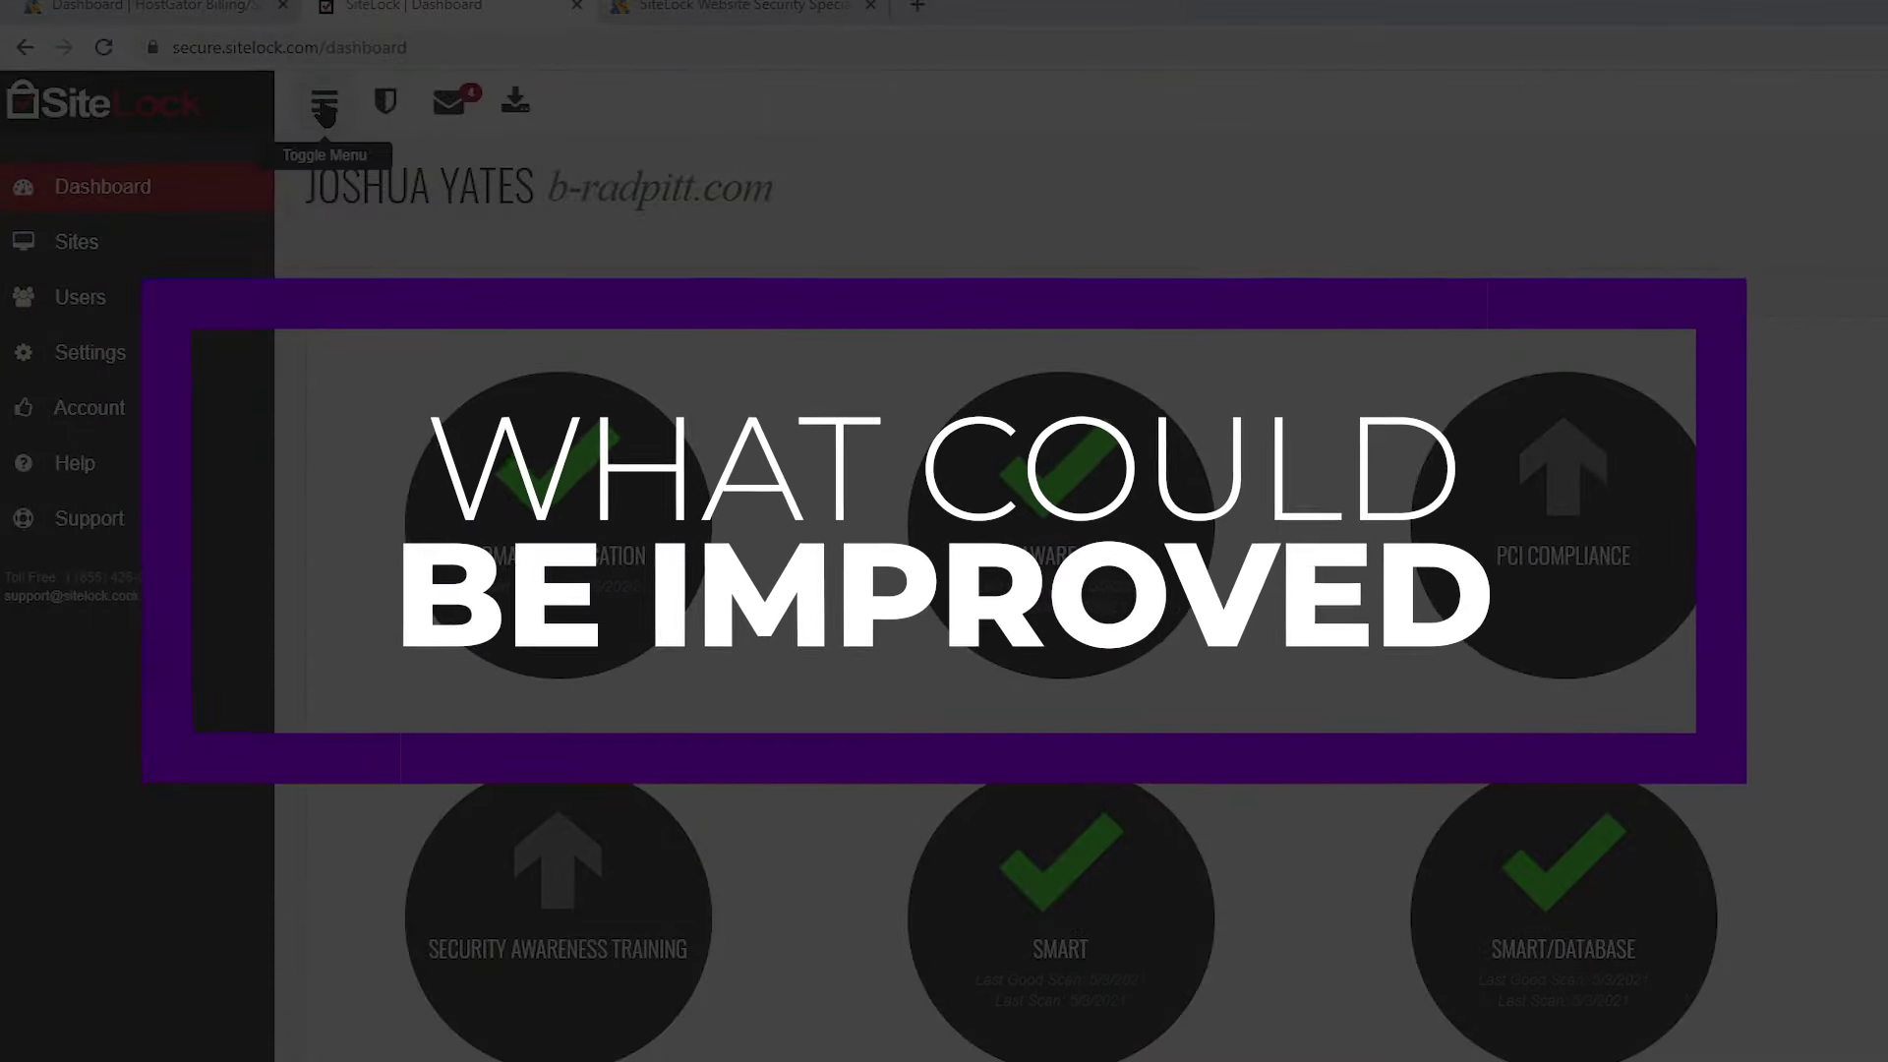
pyautogui.click(325, 101)
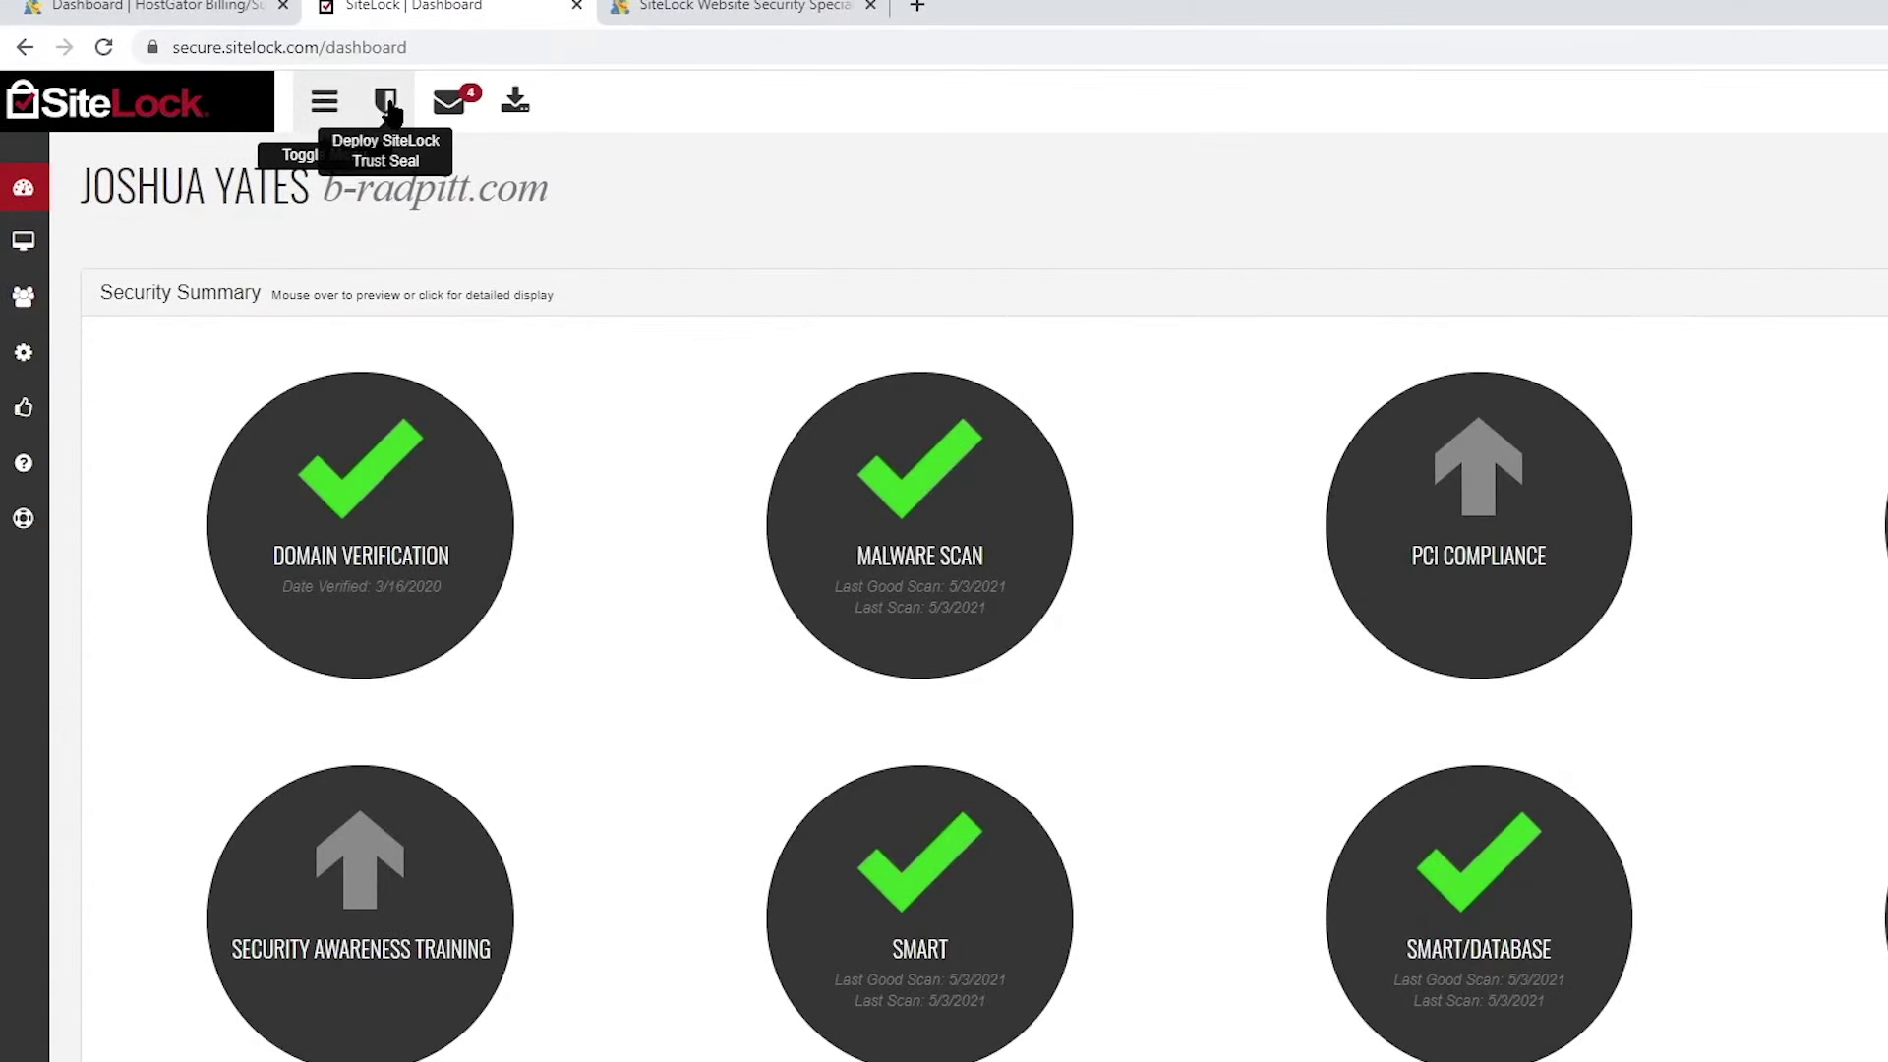
pyautogui.click(447, 108)
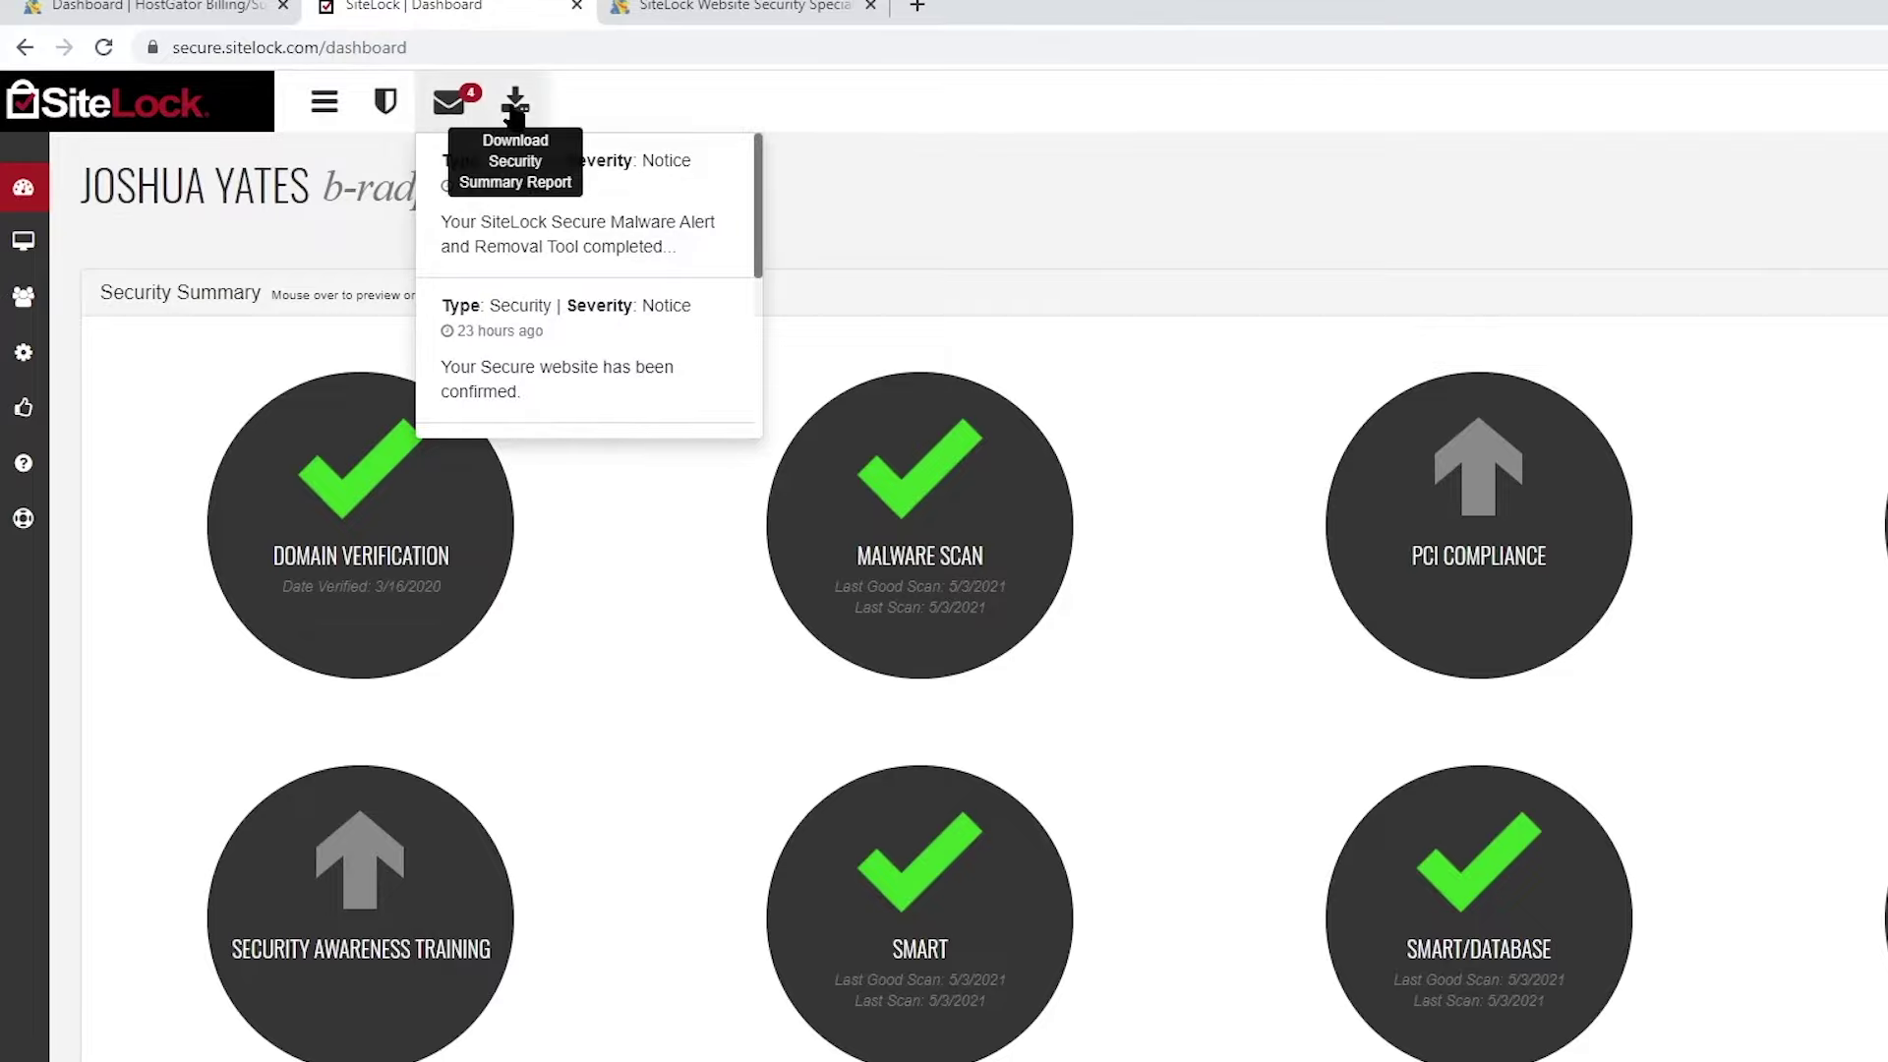
pyautogui.click(324, 101)
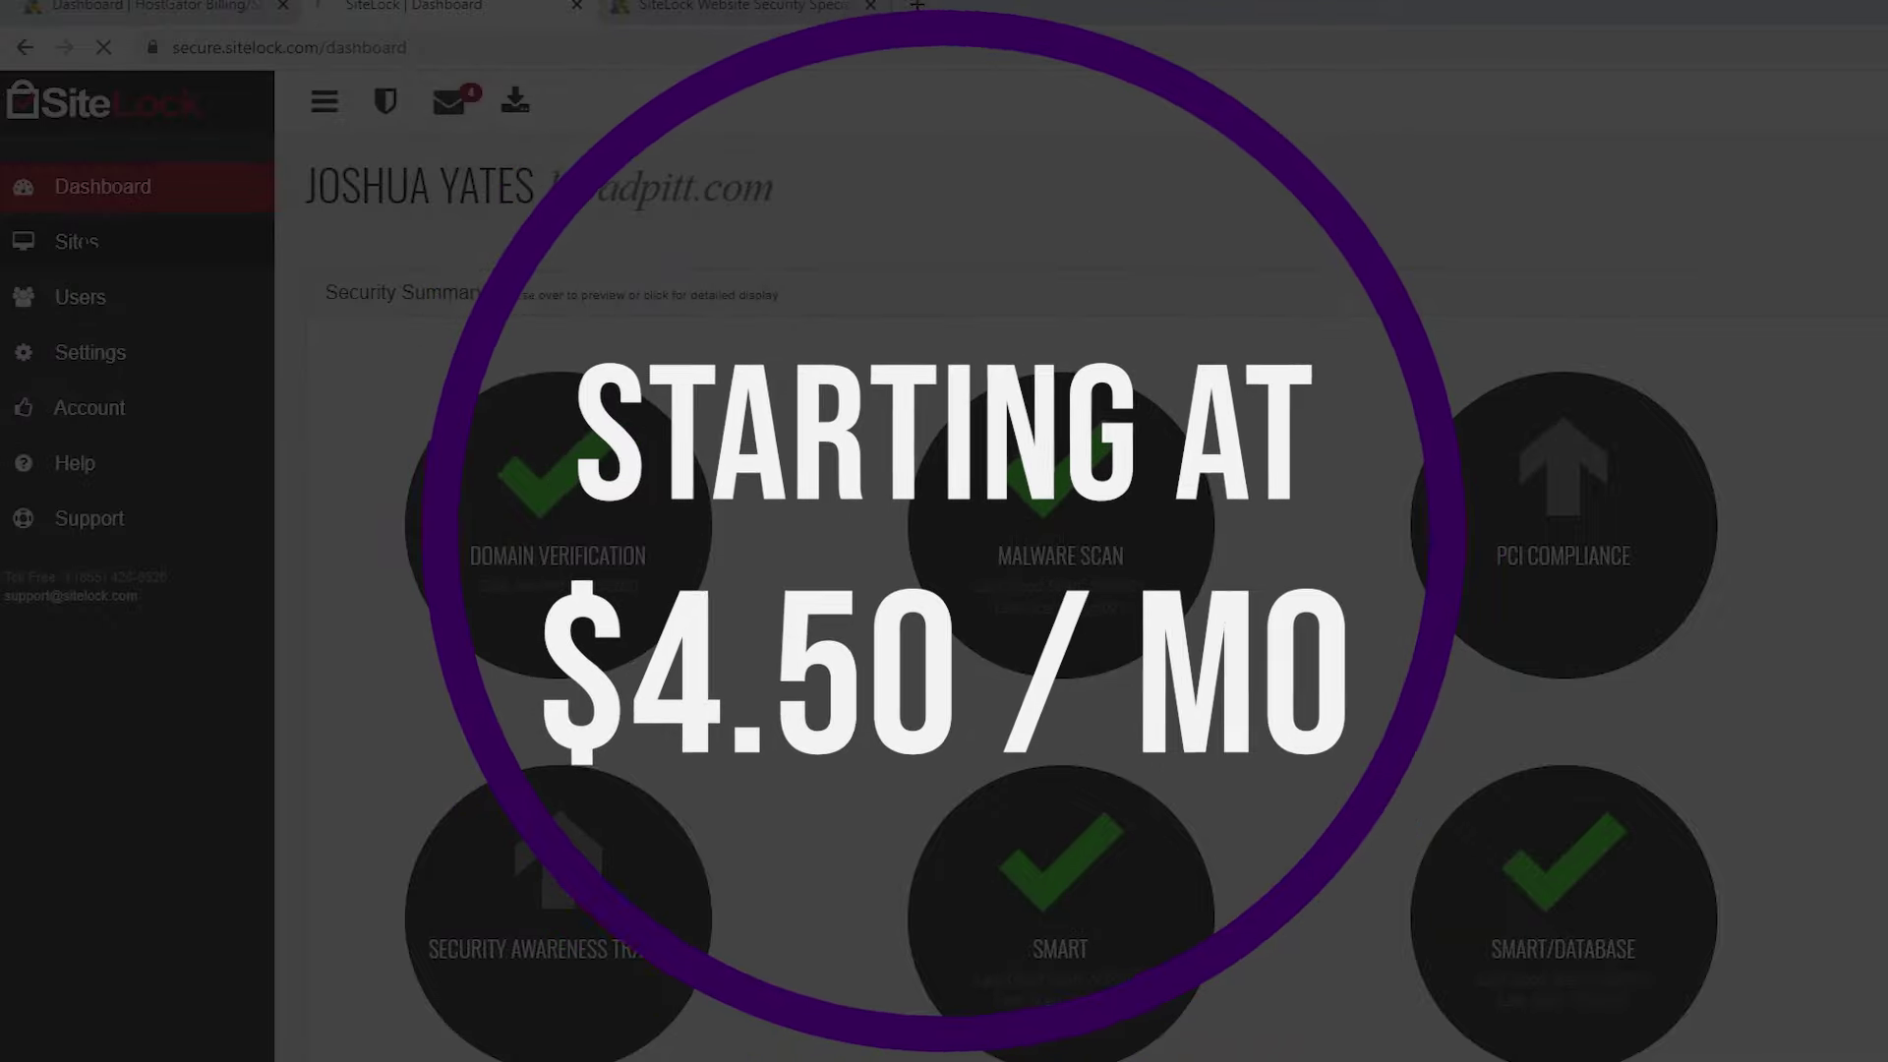
pyautogui.click(78, 243)
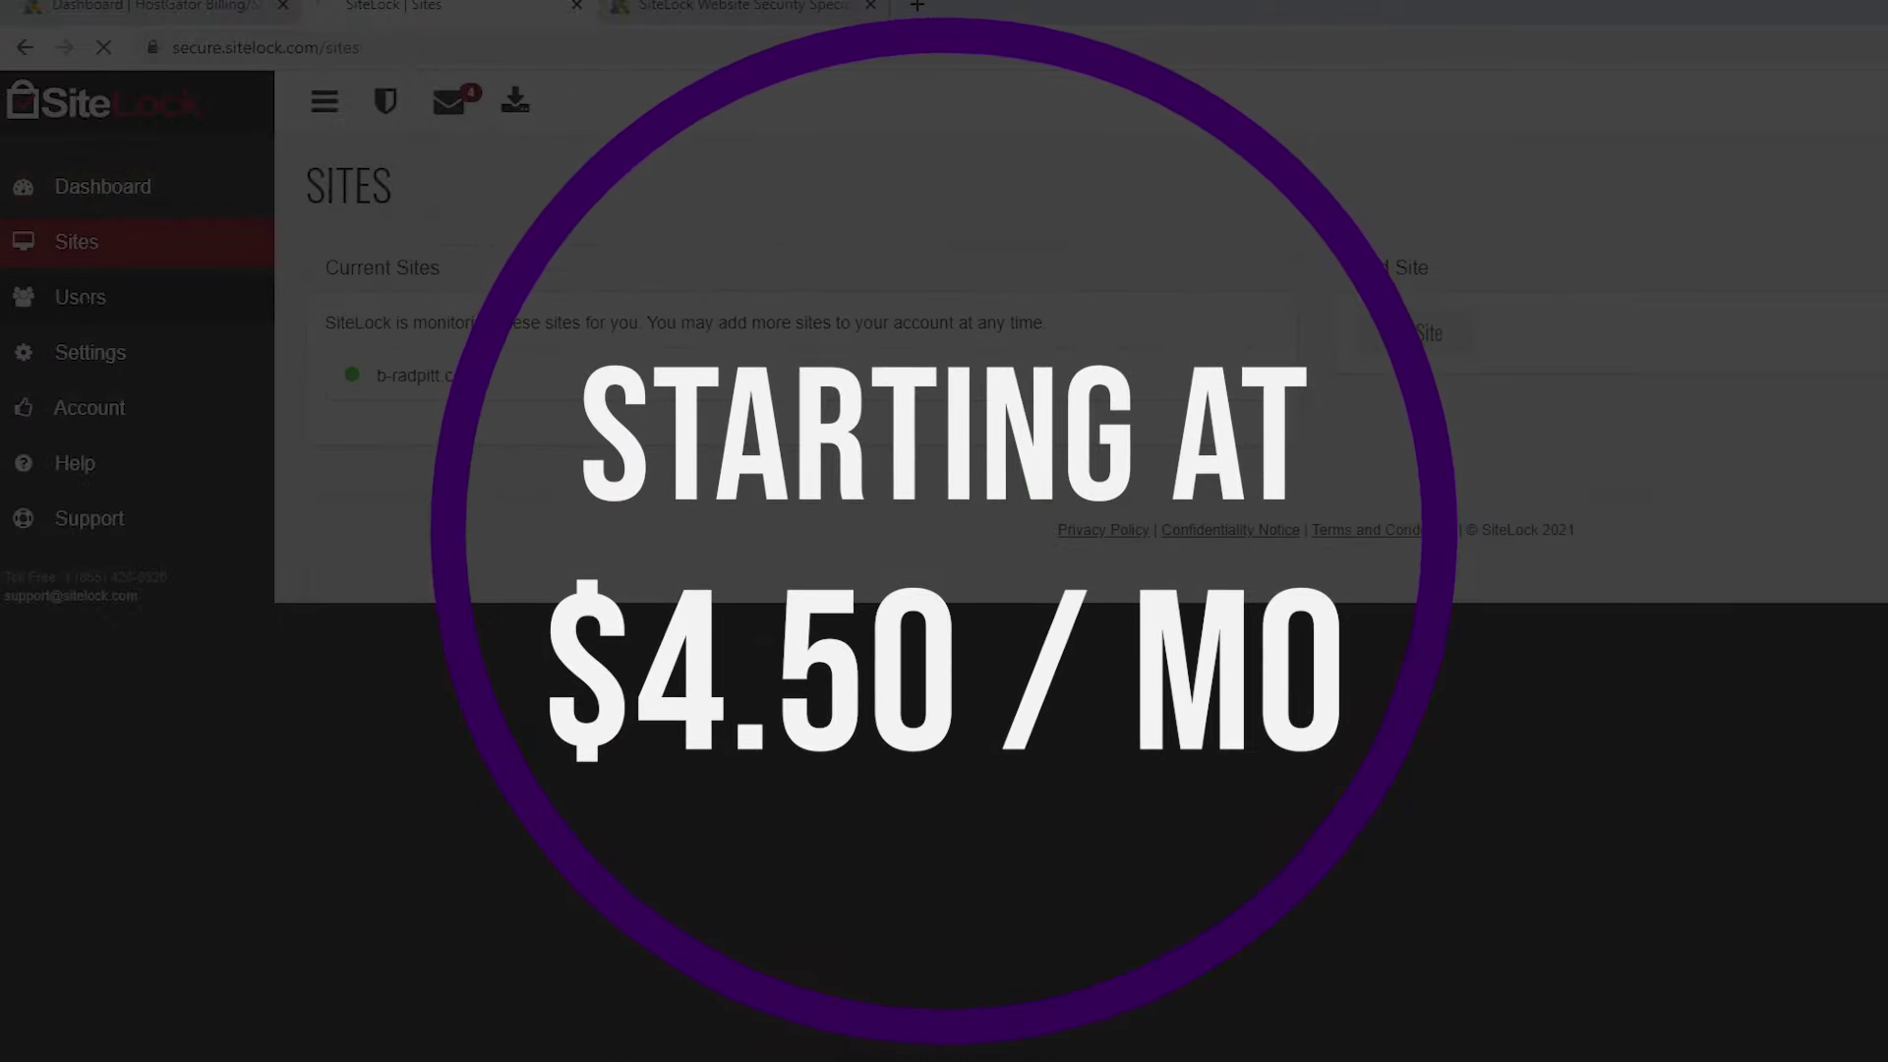
pyautogui.click(80, 297)
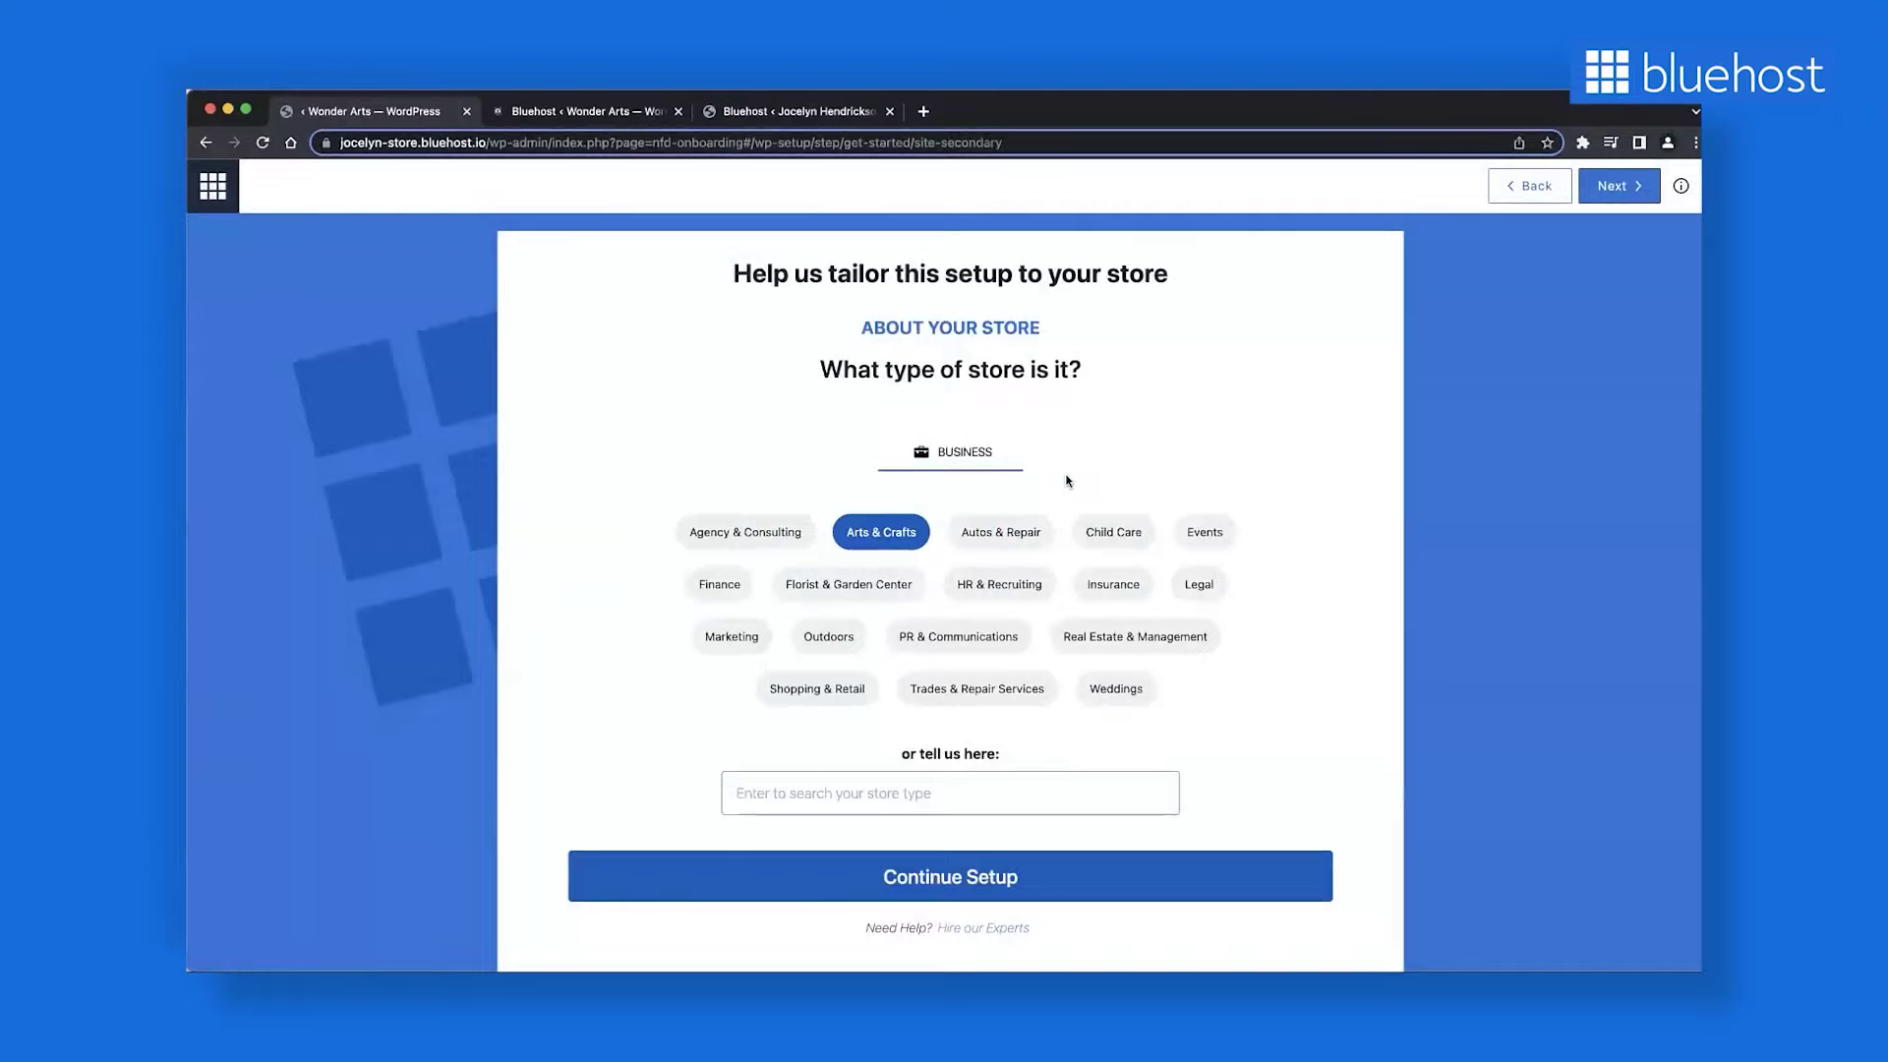
# Step: Advance Bluehost's store onboarding through store type, address, tax and product info to Basic Info
pyautogui.click(1598, 197)
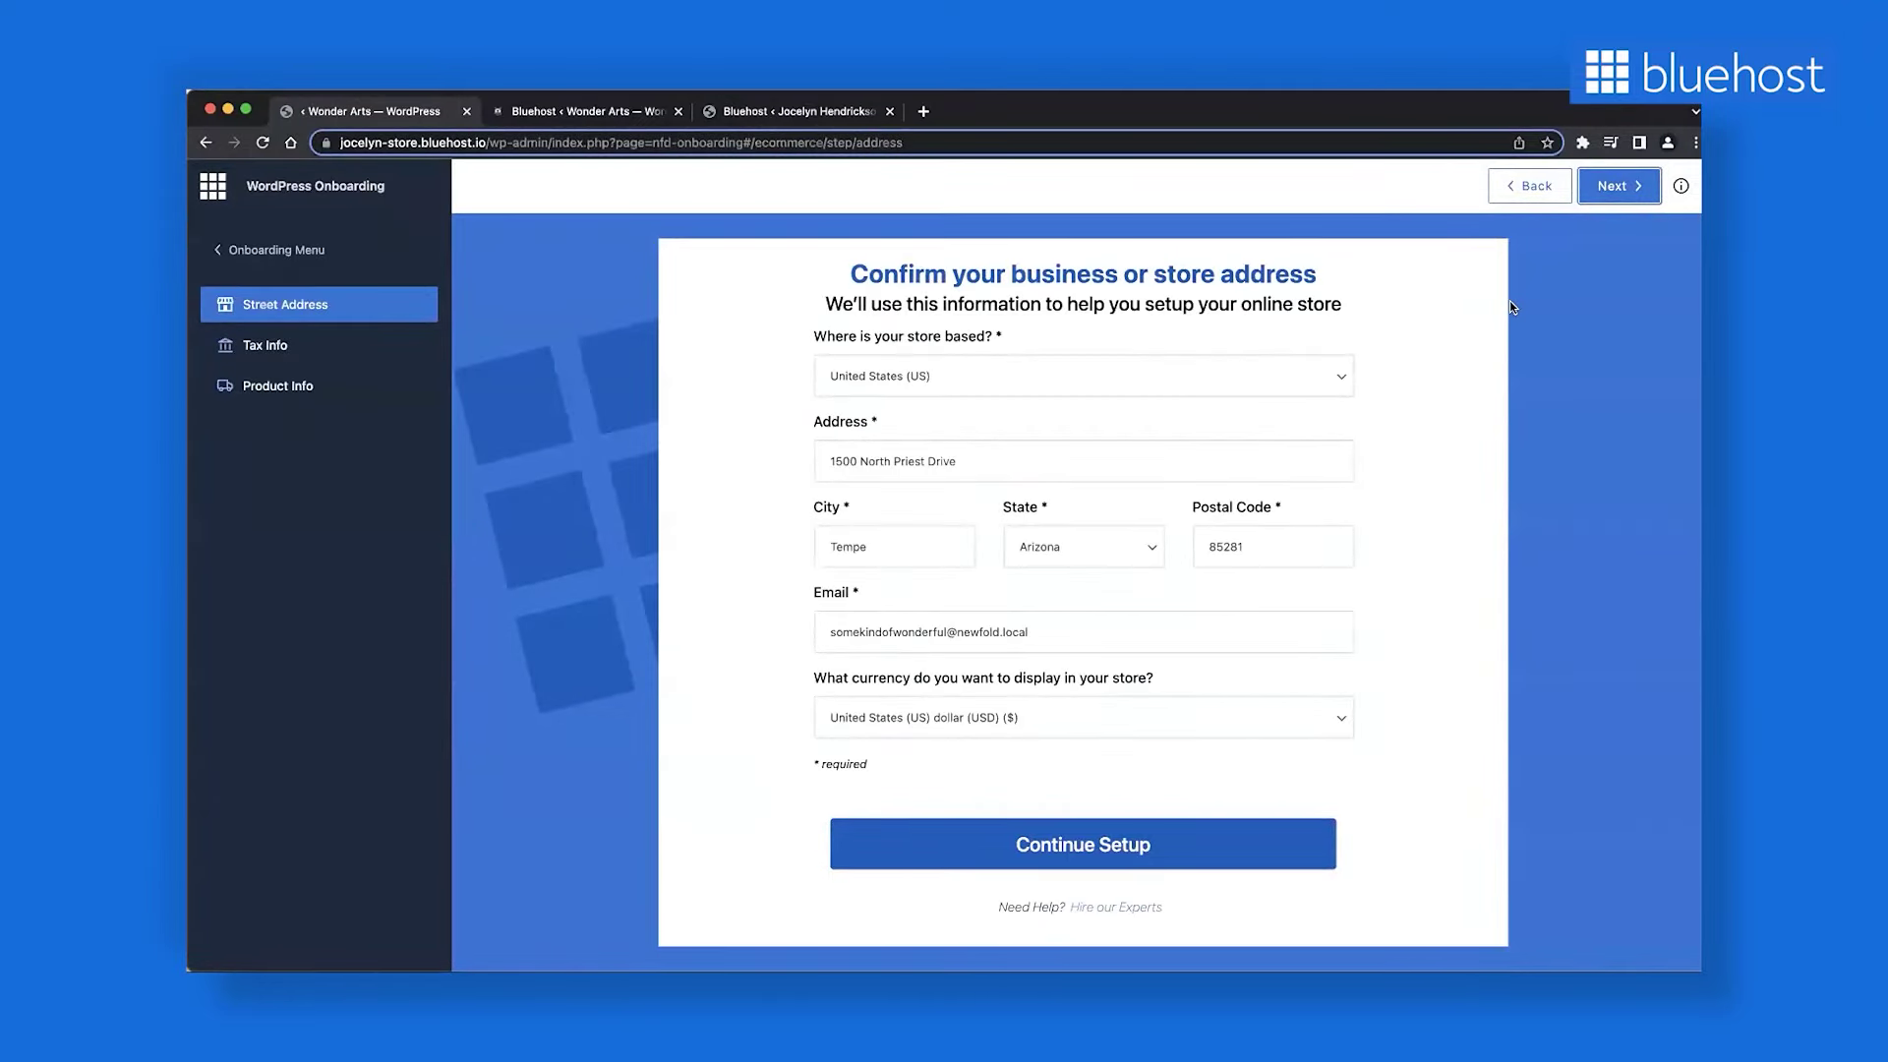
pyautogui.click(1680, 185)
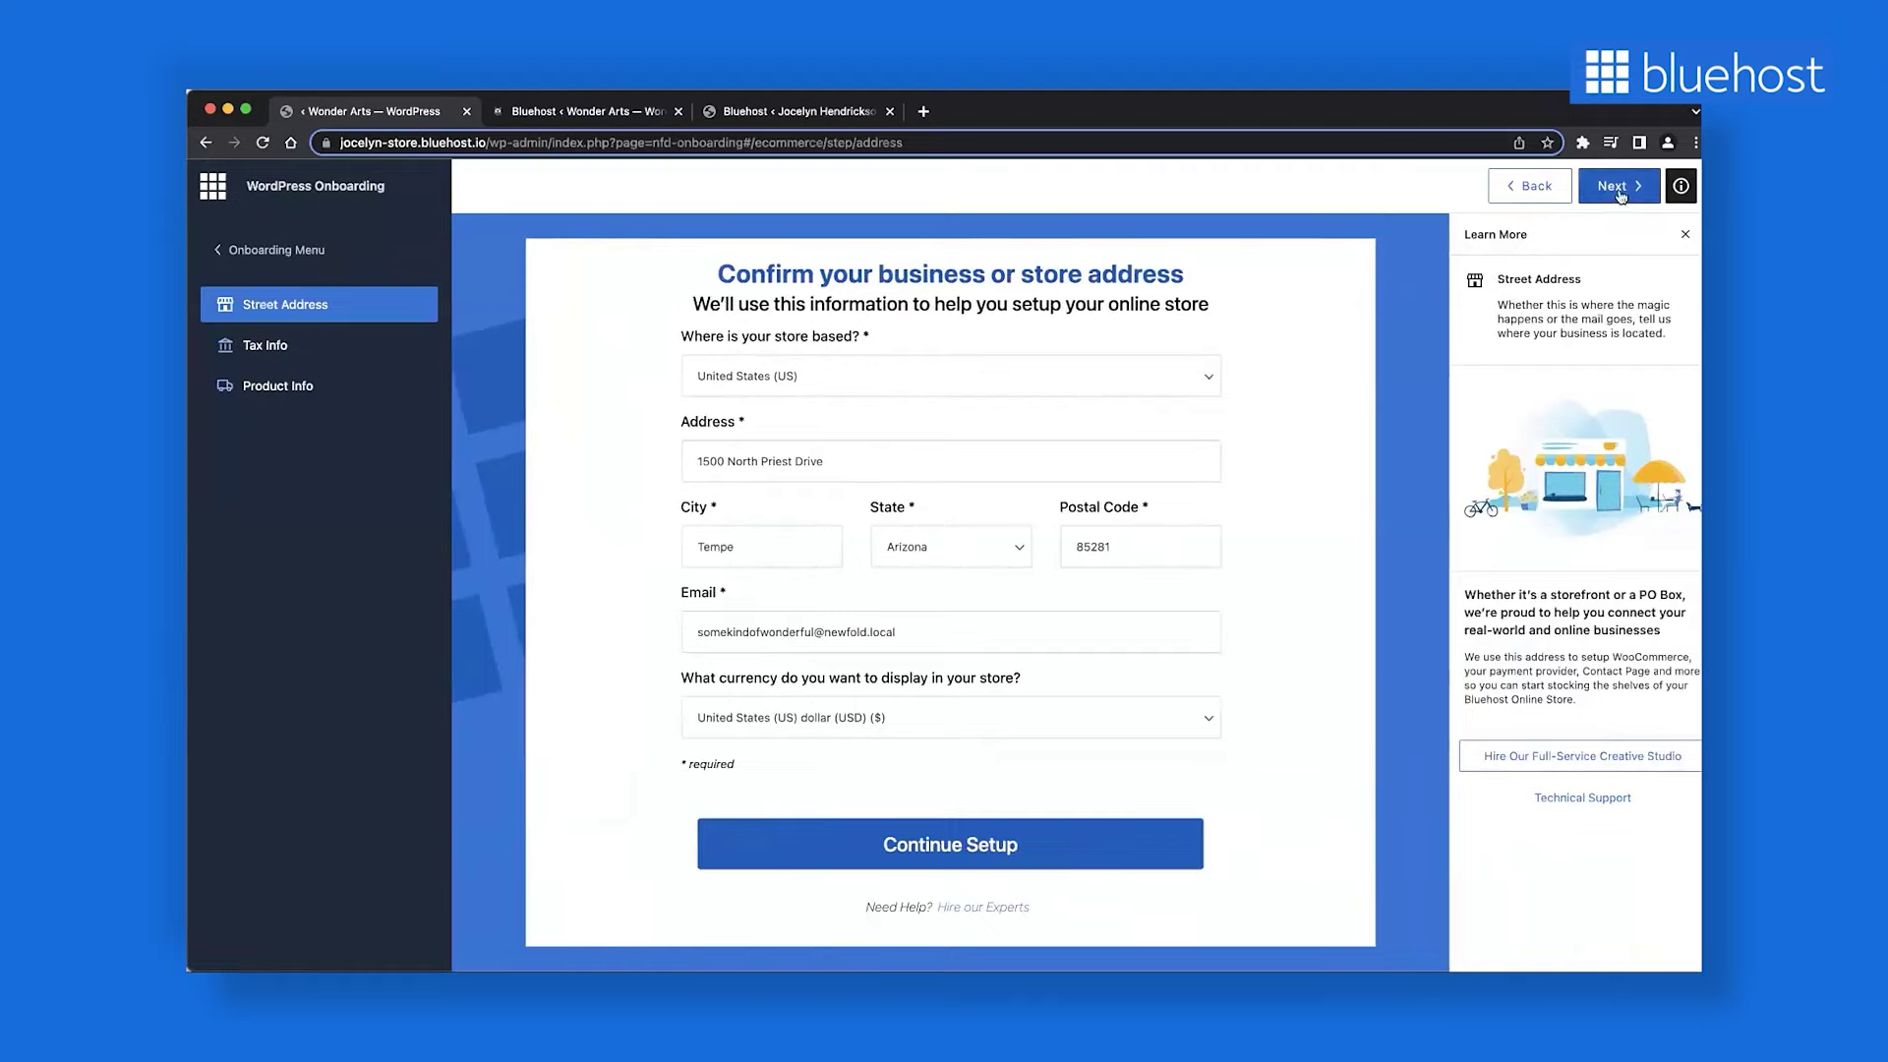
pyautogui.click(1619, 195)
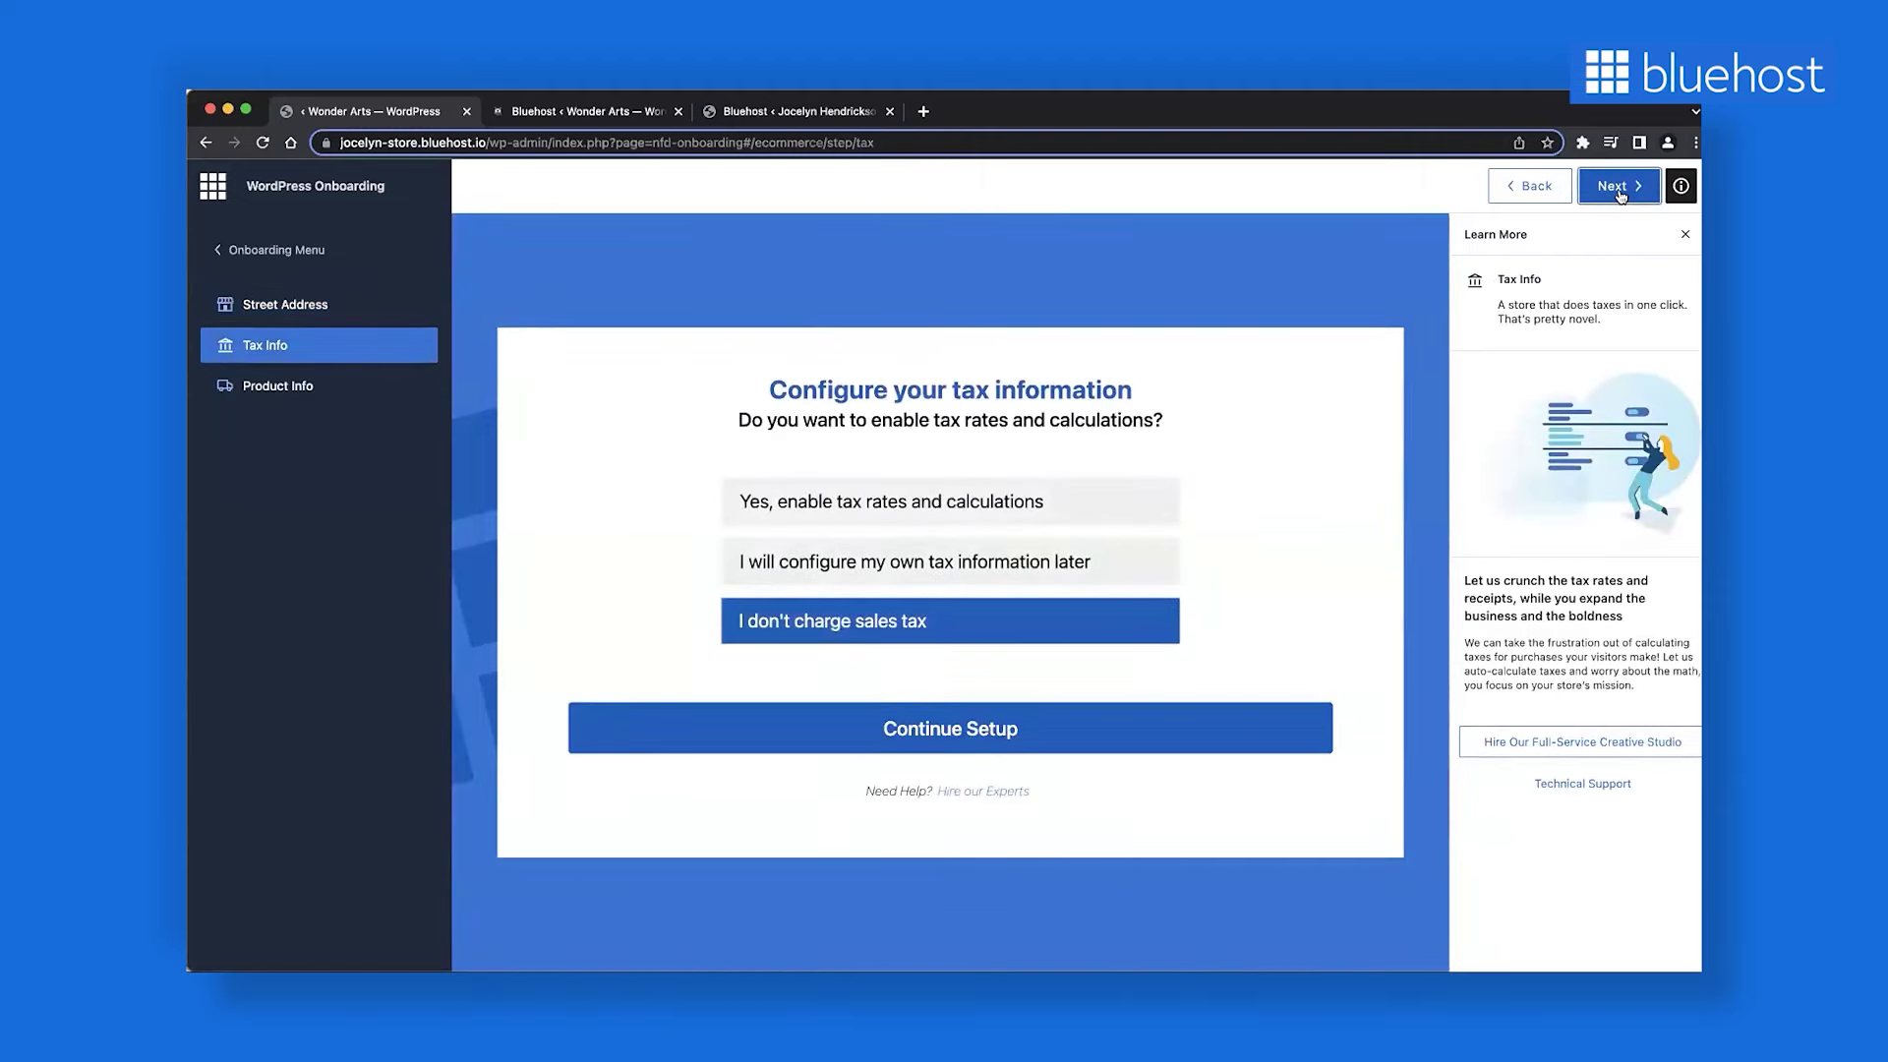
pyautogui.click(1619, 195)
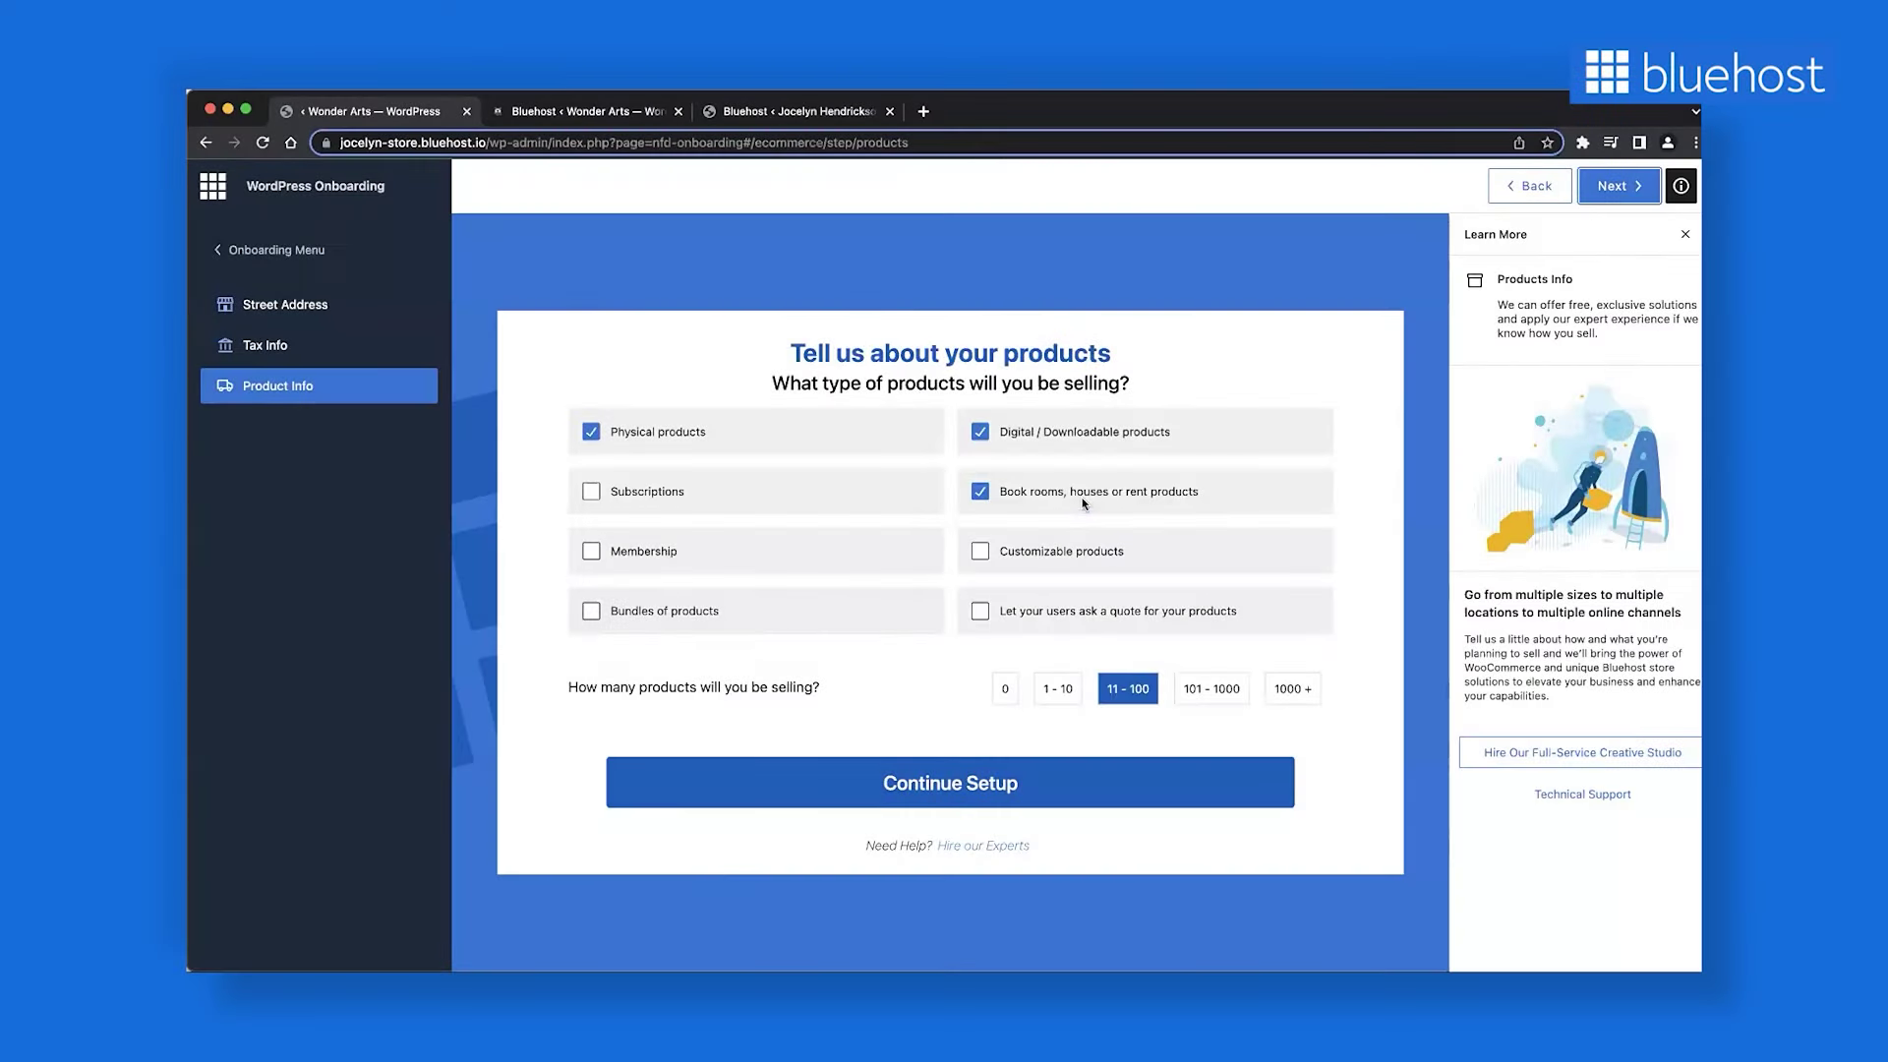
pyautogui.click(1612, 187)
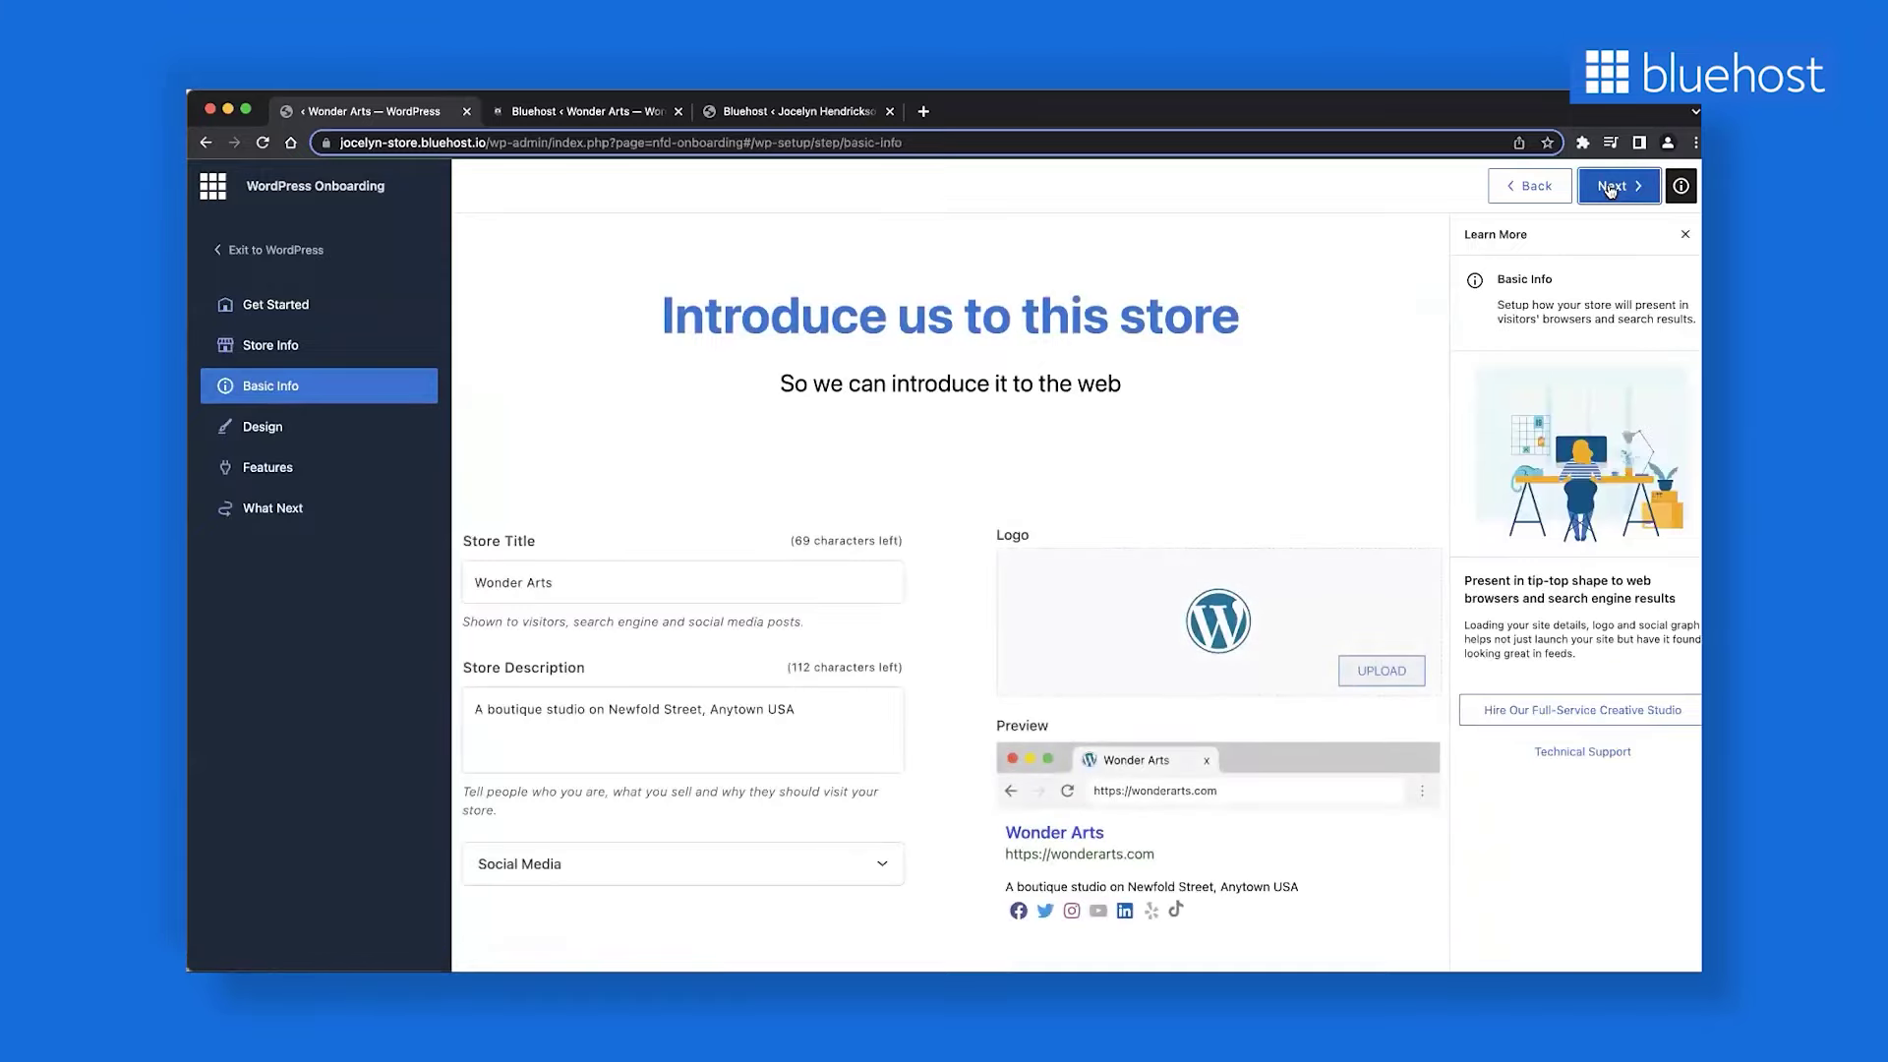
pyautogui.click(1687, 236)
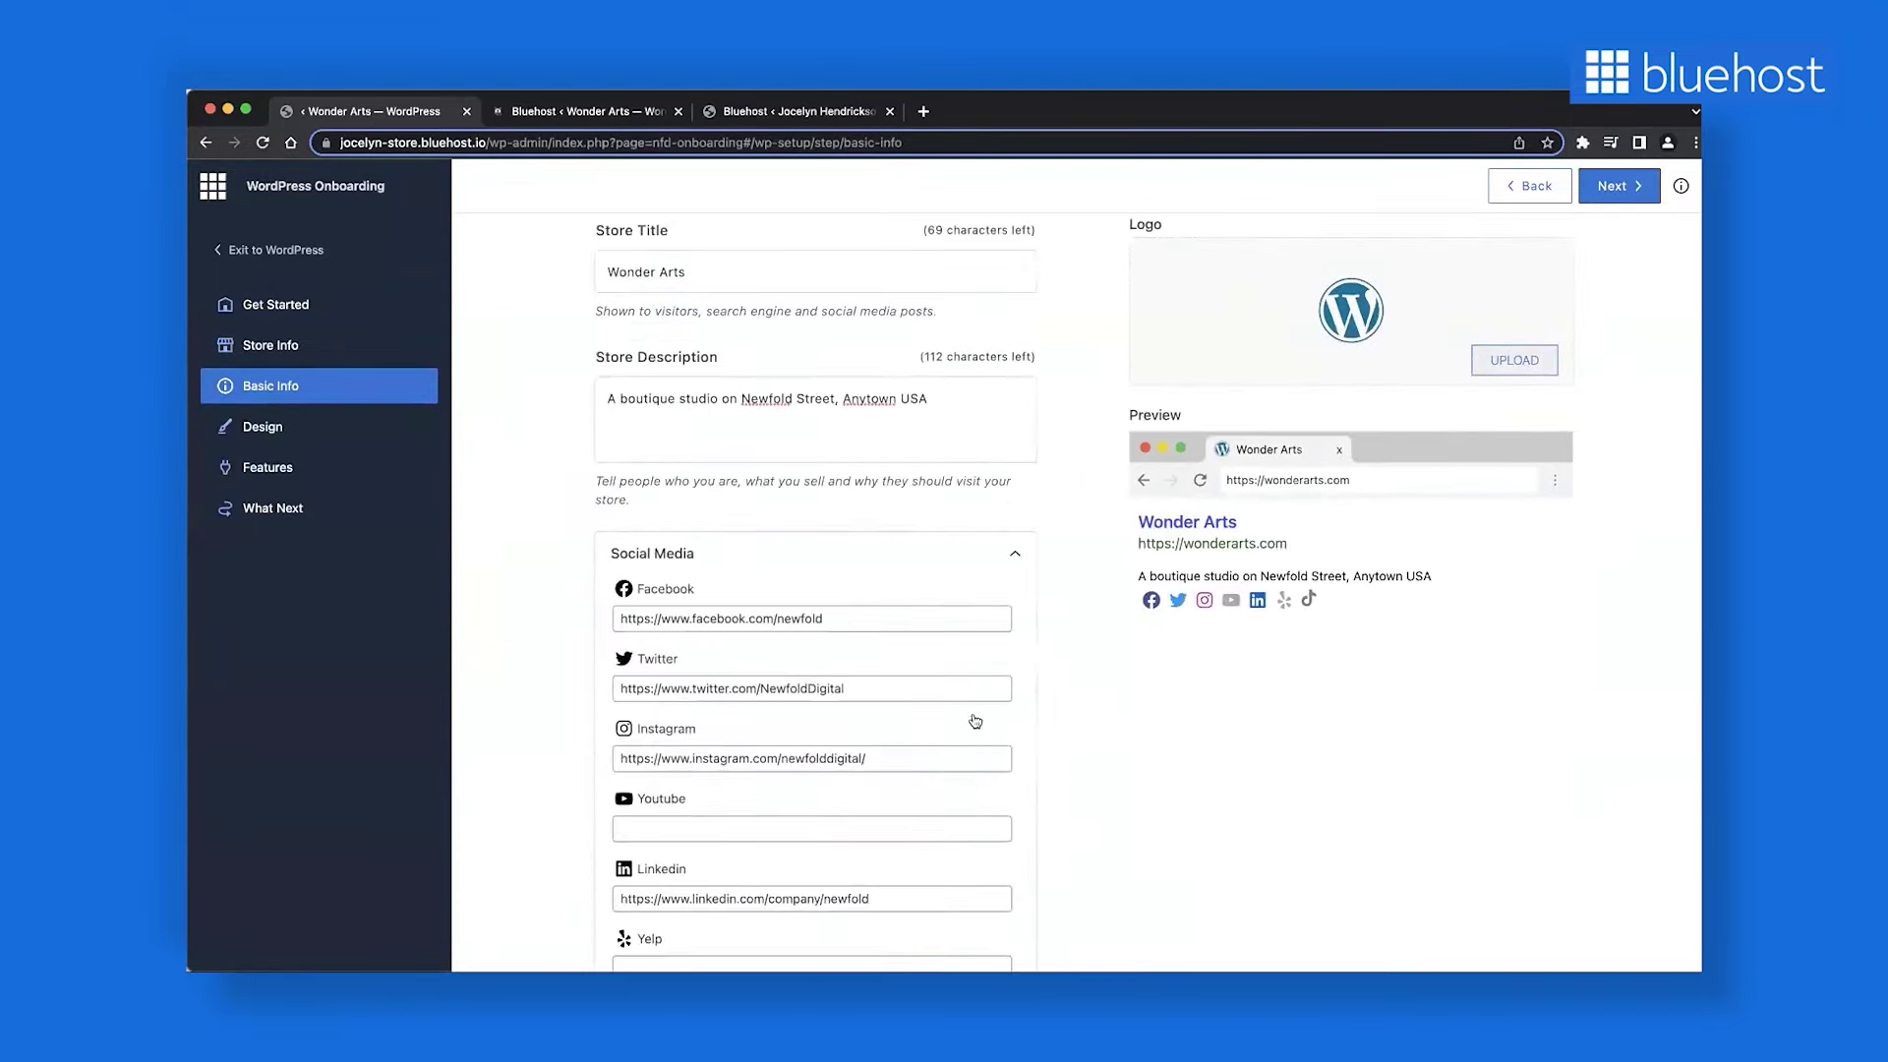
pyautogui.tripleClick(891, 765)
pyautogui.press('BackSpace')
pyautogui.write('https://www.instagram.com/newfolddigital/')
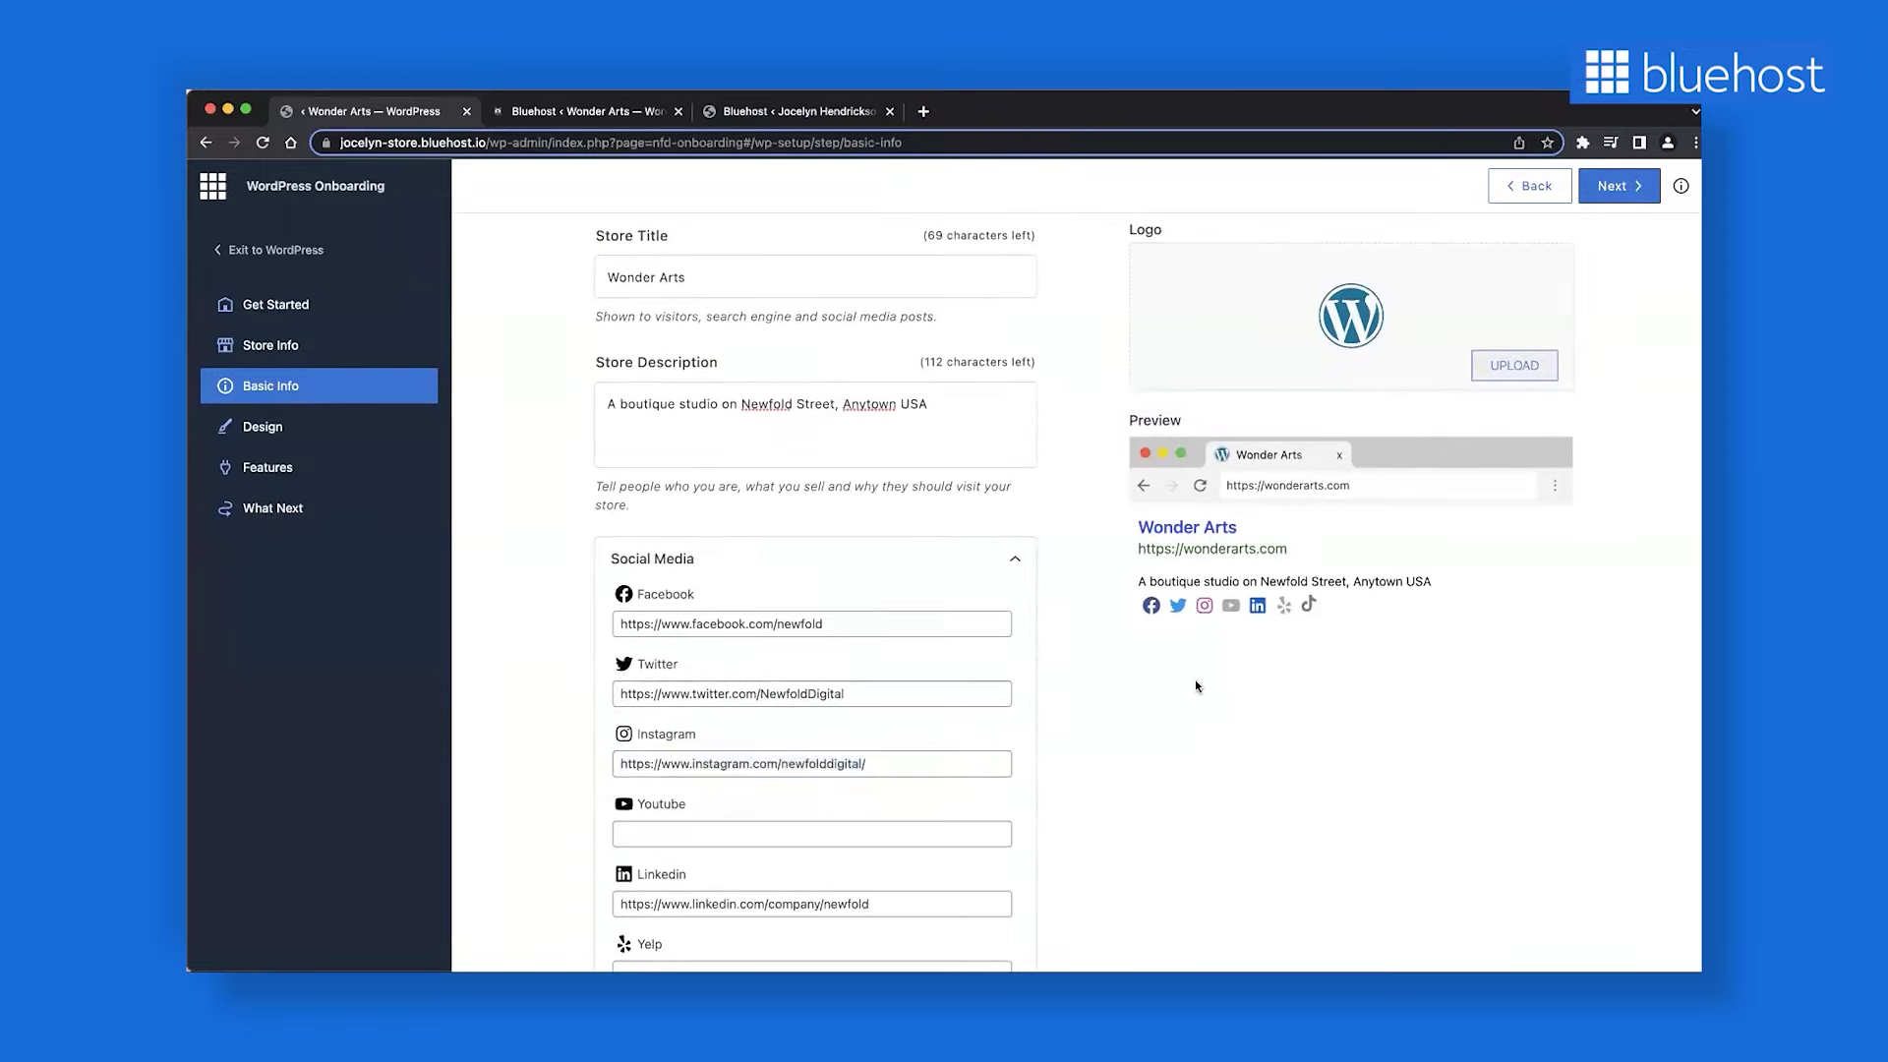
pyautogui.scroll(-1, 1194, 680)
pyautogui.scroll(3, 1195, 680)
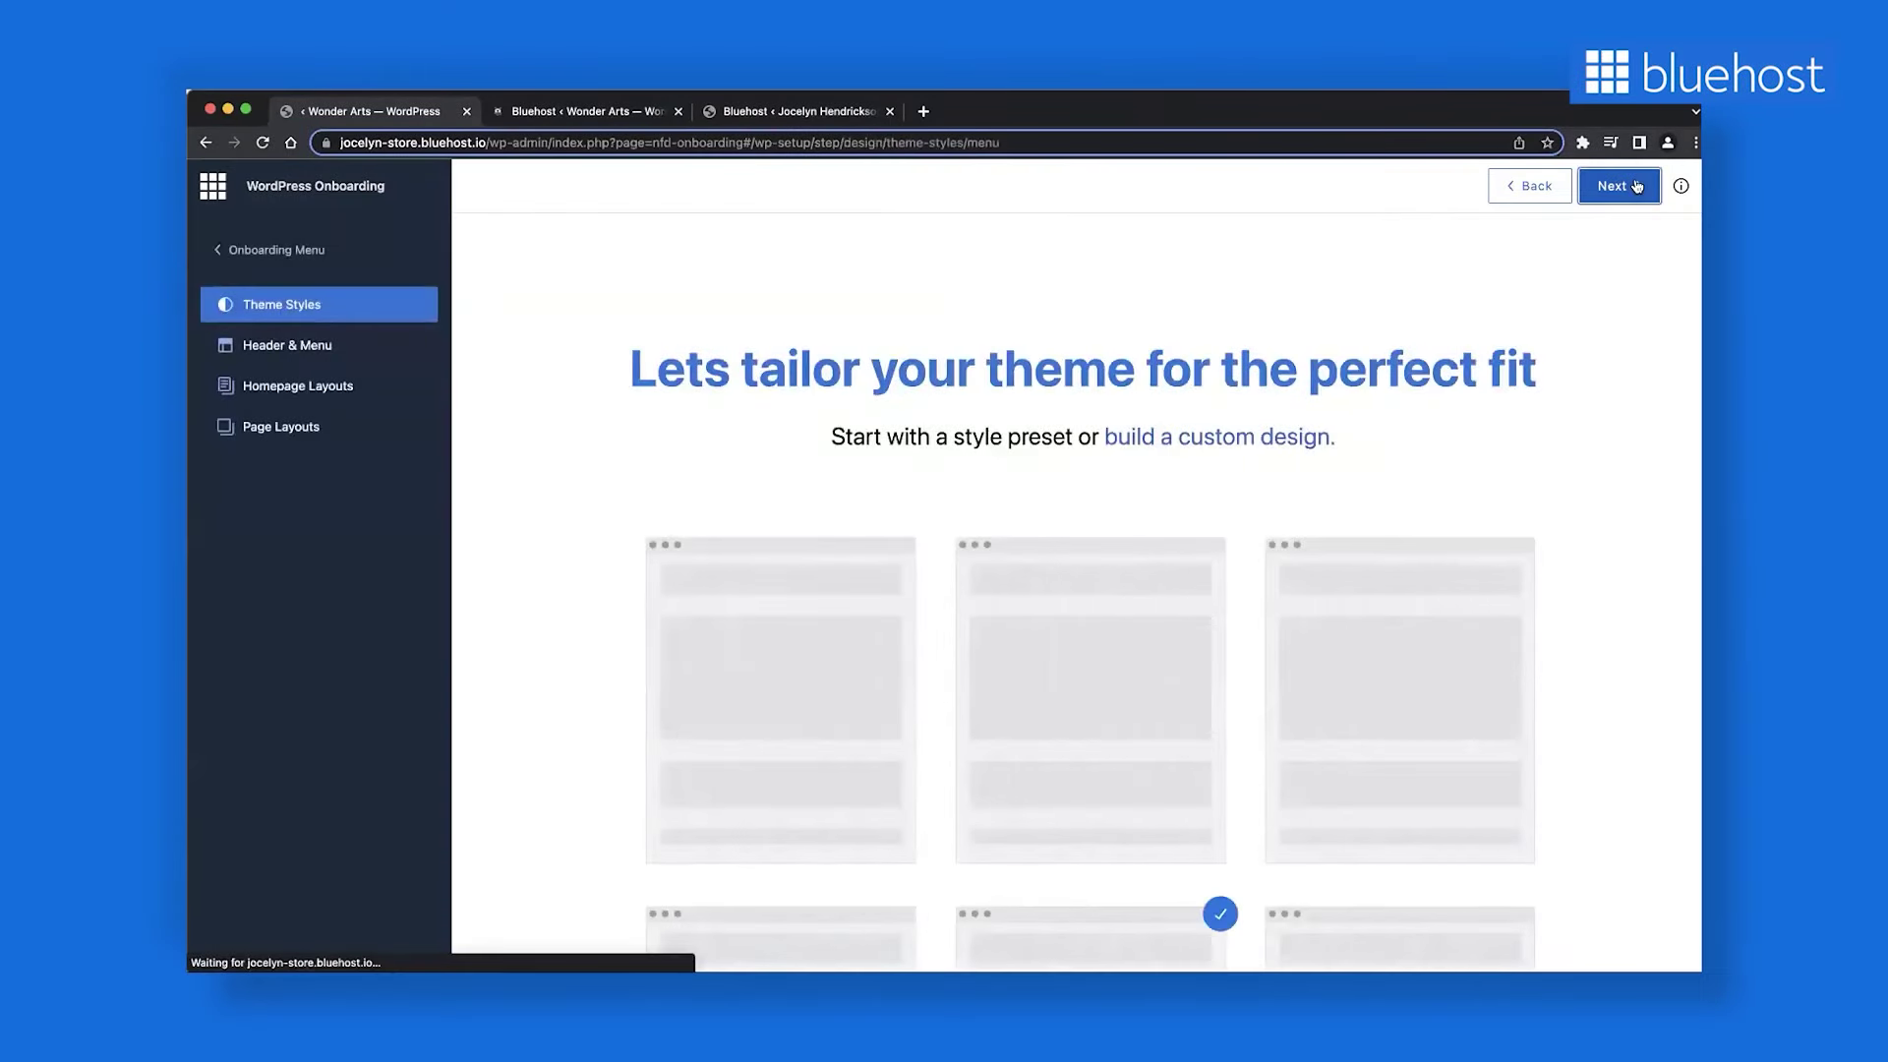
# Step: Review the Theme Styles presets and advance to the Wonder Arts homepage style preview
pyautogui.scroll(-2, 1441, 297)
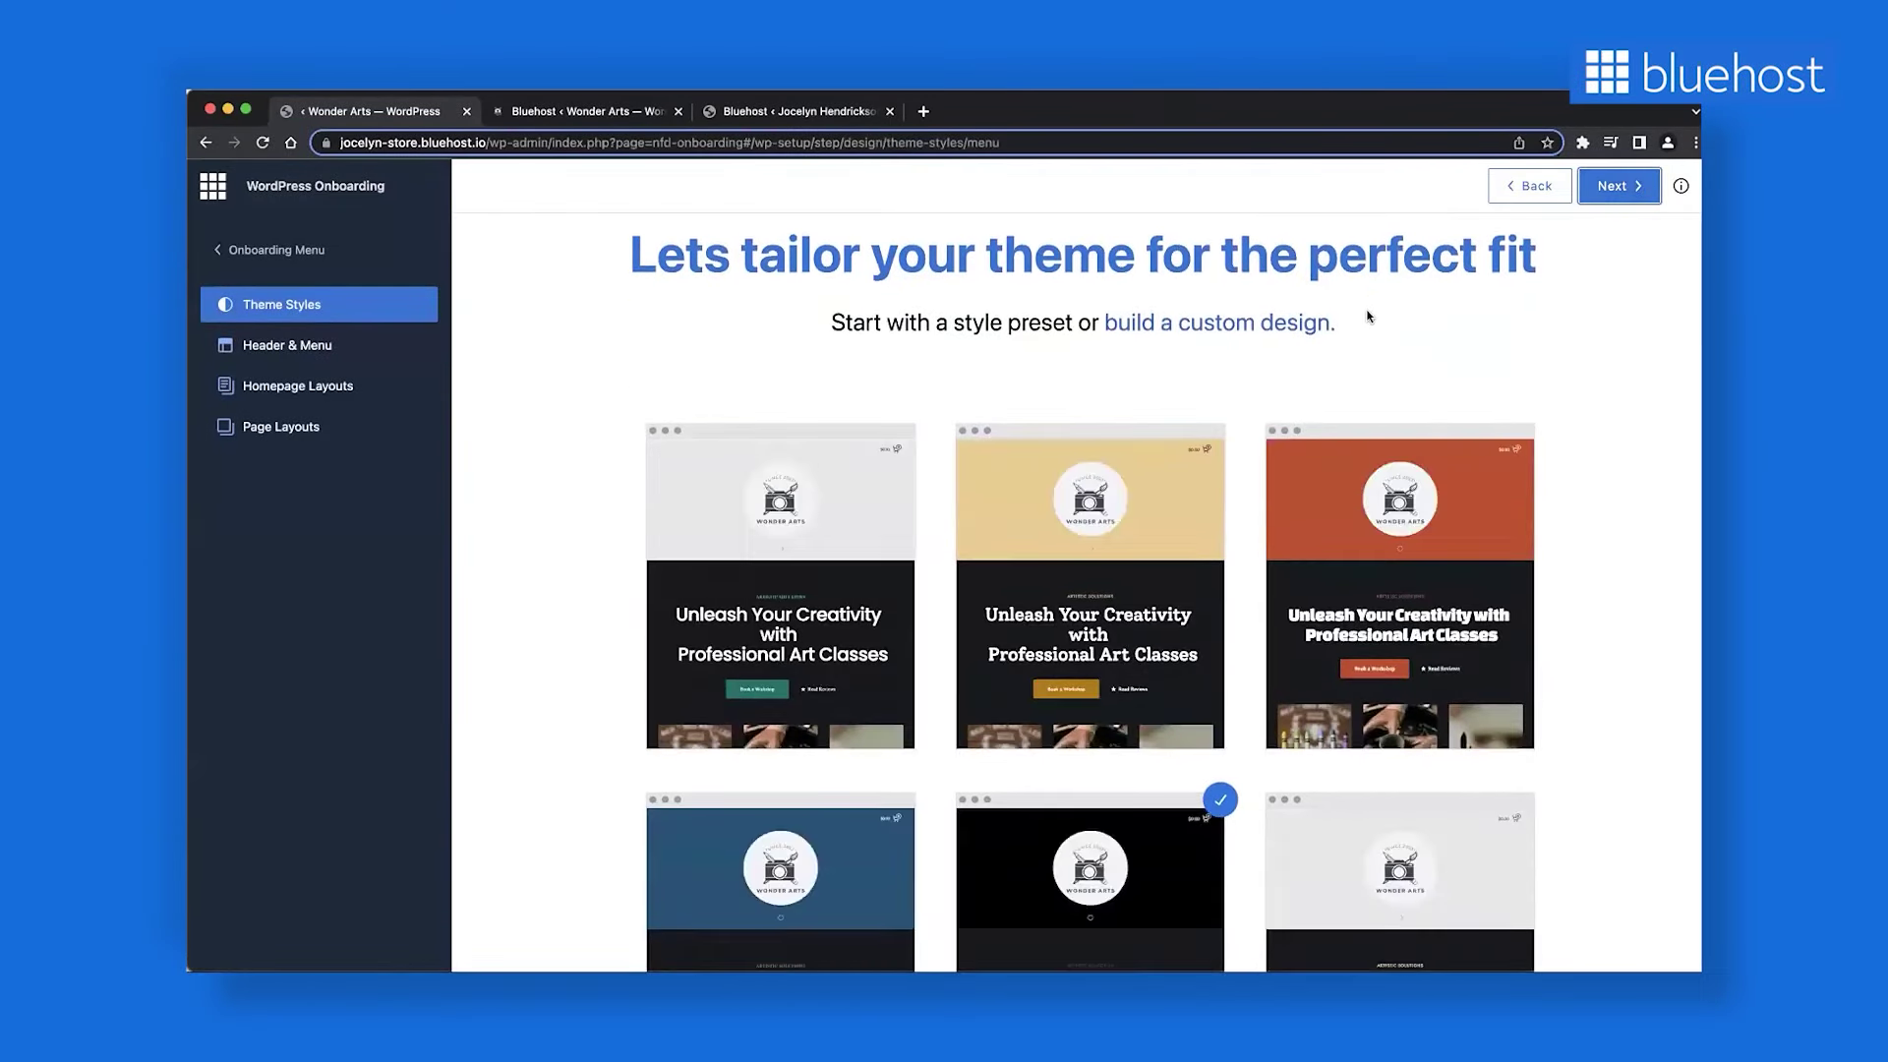
pyautogui.scroll(-3, 1180, 393)
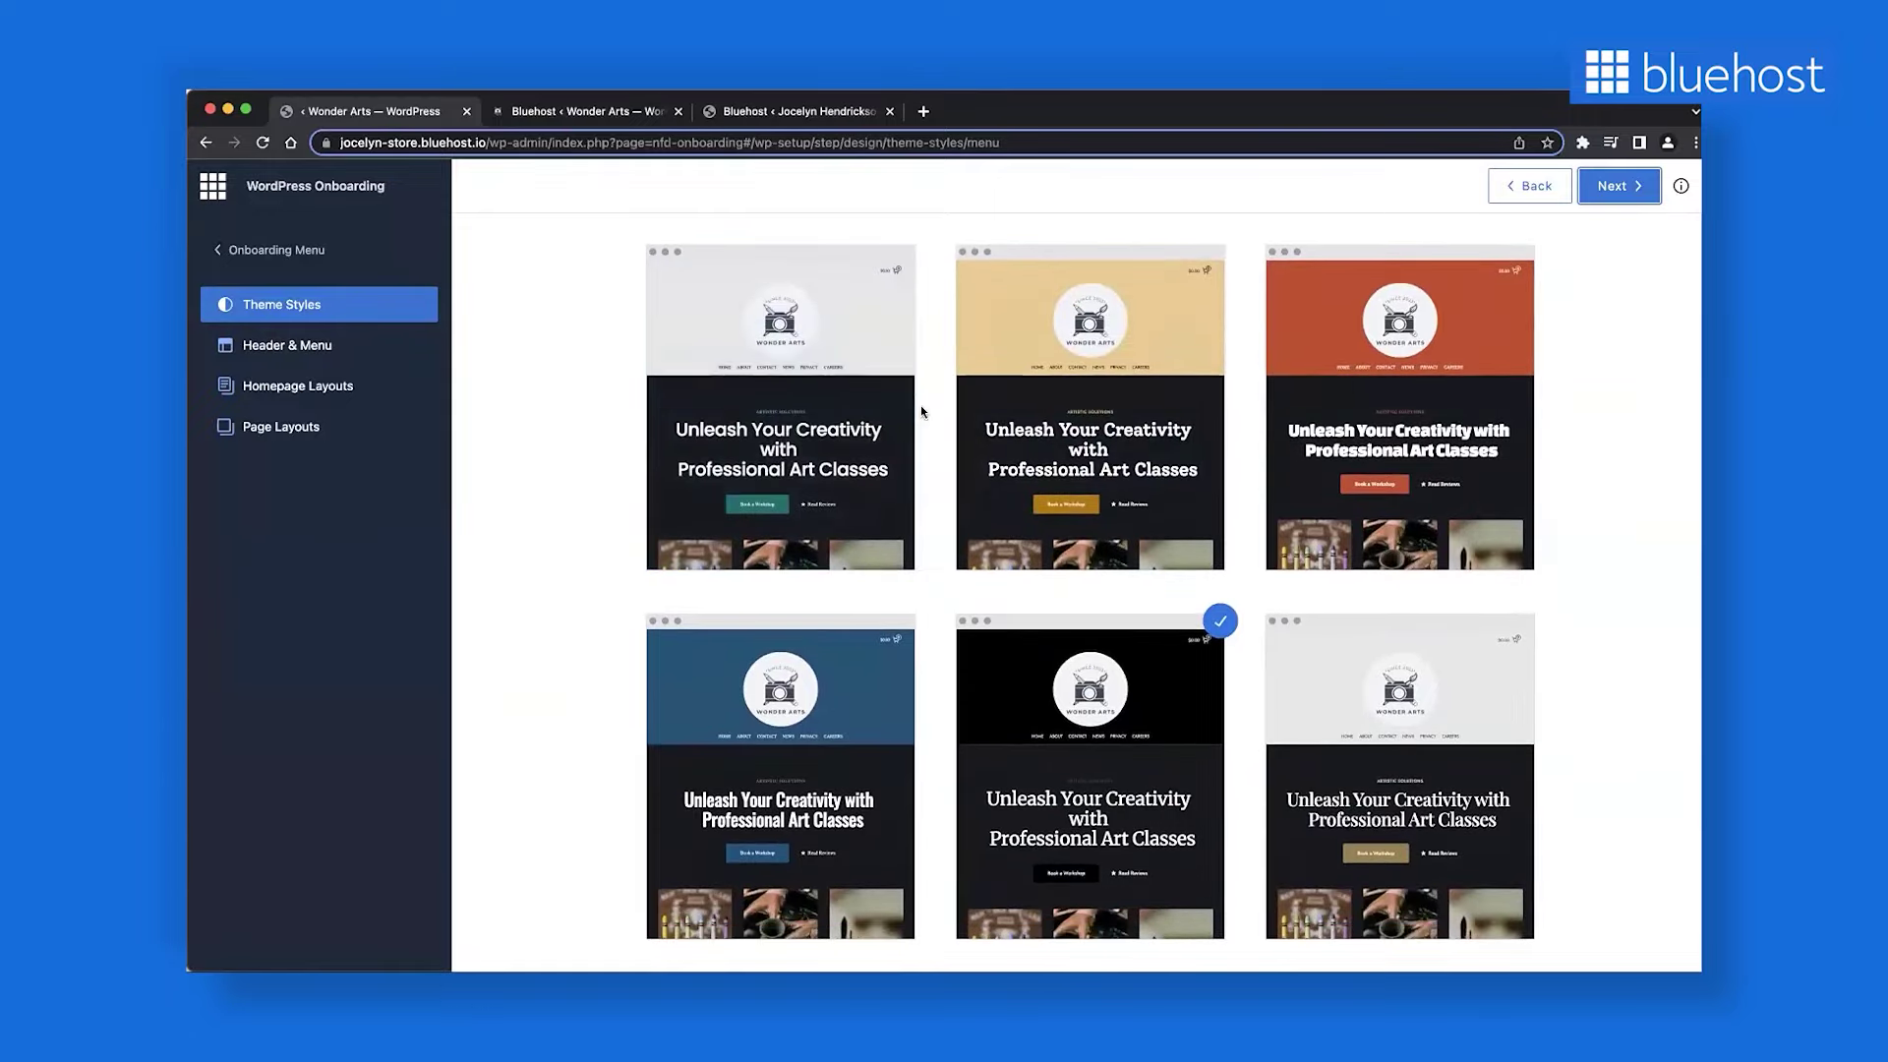
pyautogui.scroll(-1, 787, 443)
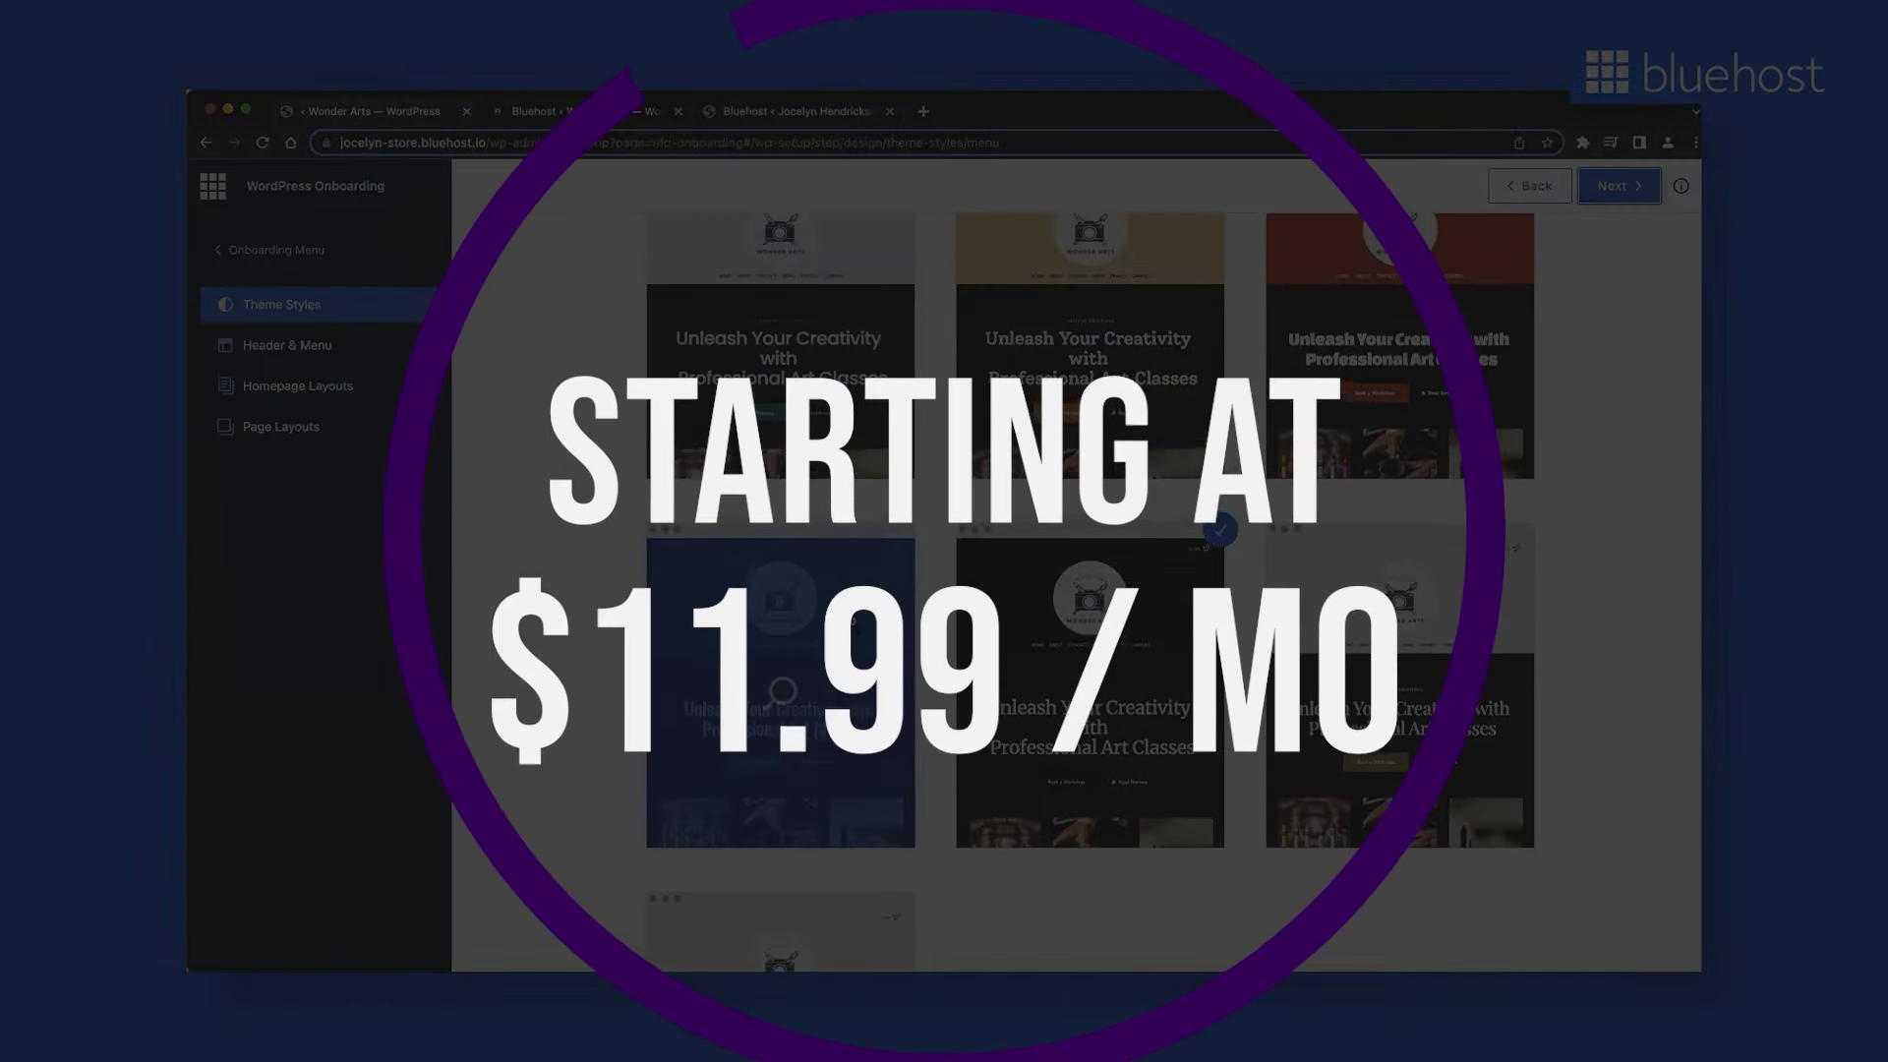
pyautogui.click(1612, 187)
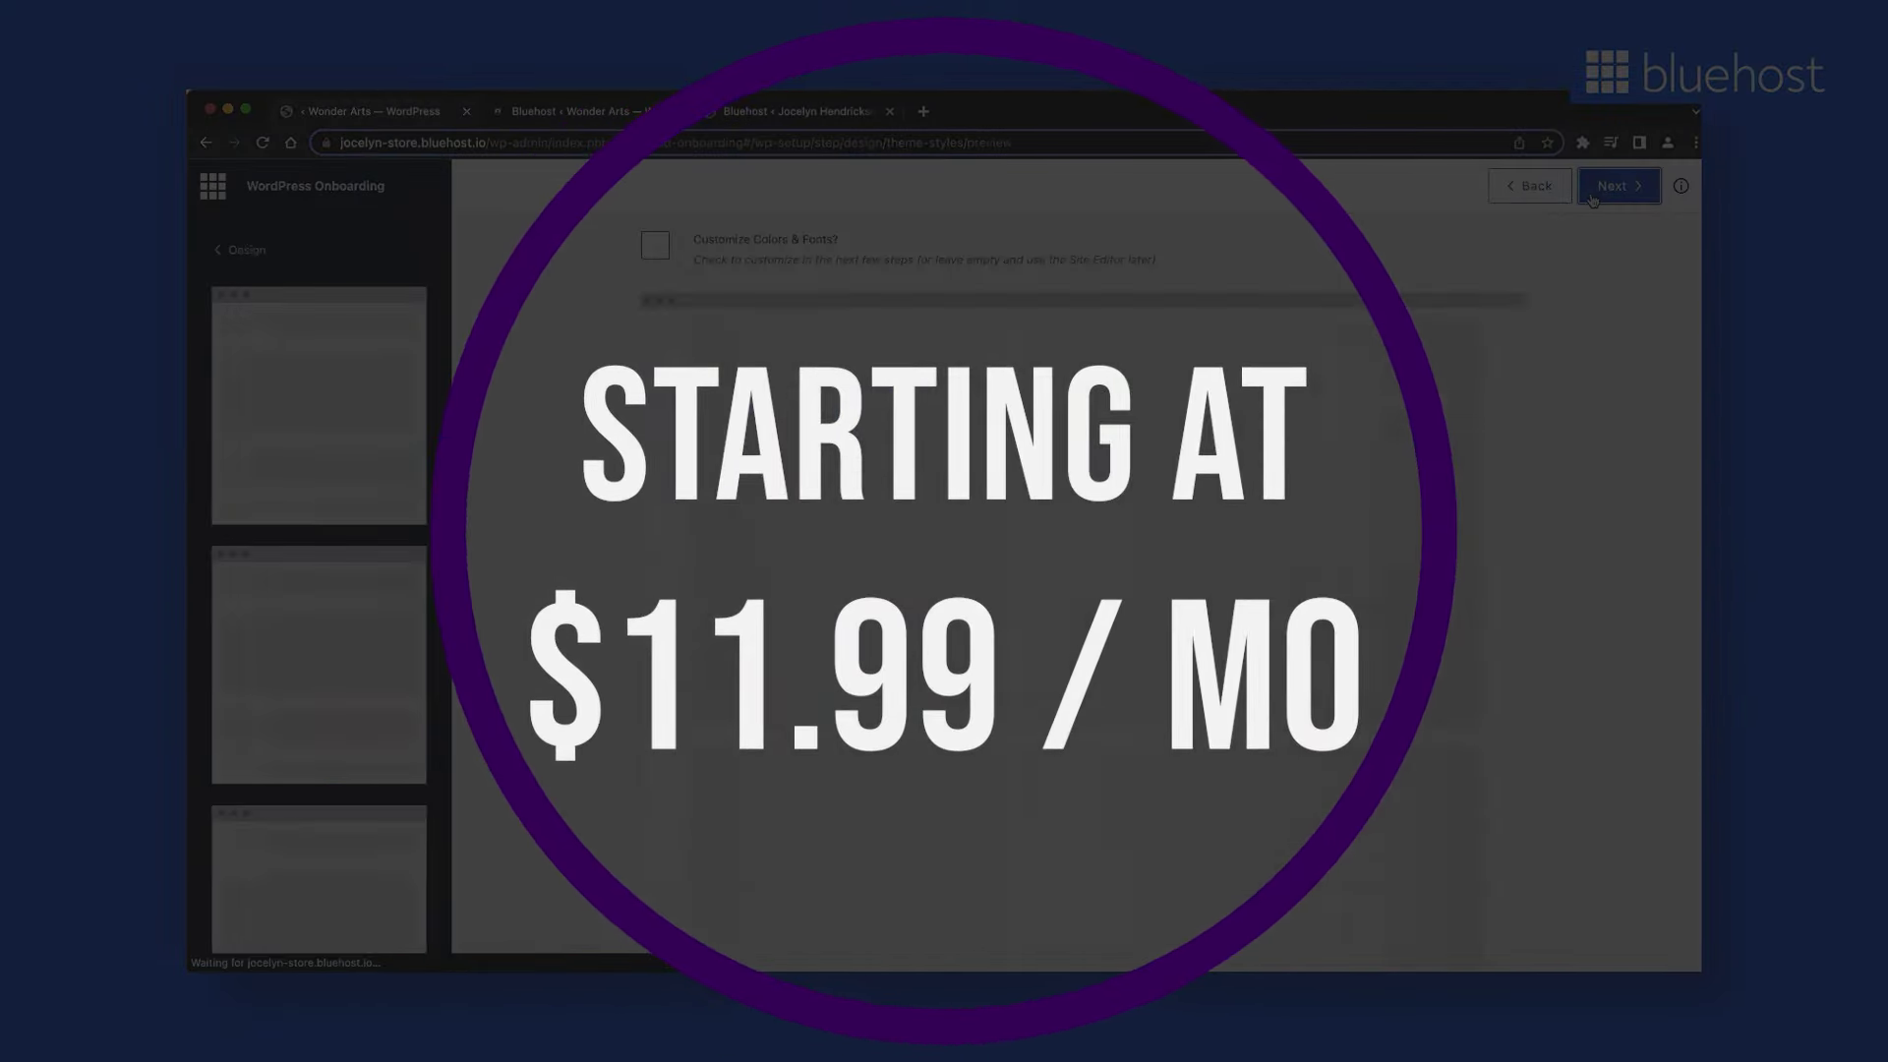
pyautogui.scroll(-5, 1172, 379)
pyautogui.scroll(-2, 1172, 378)
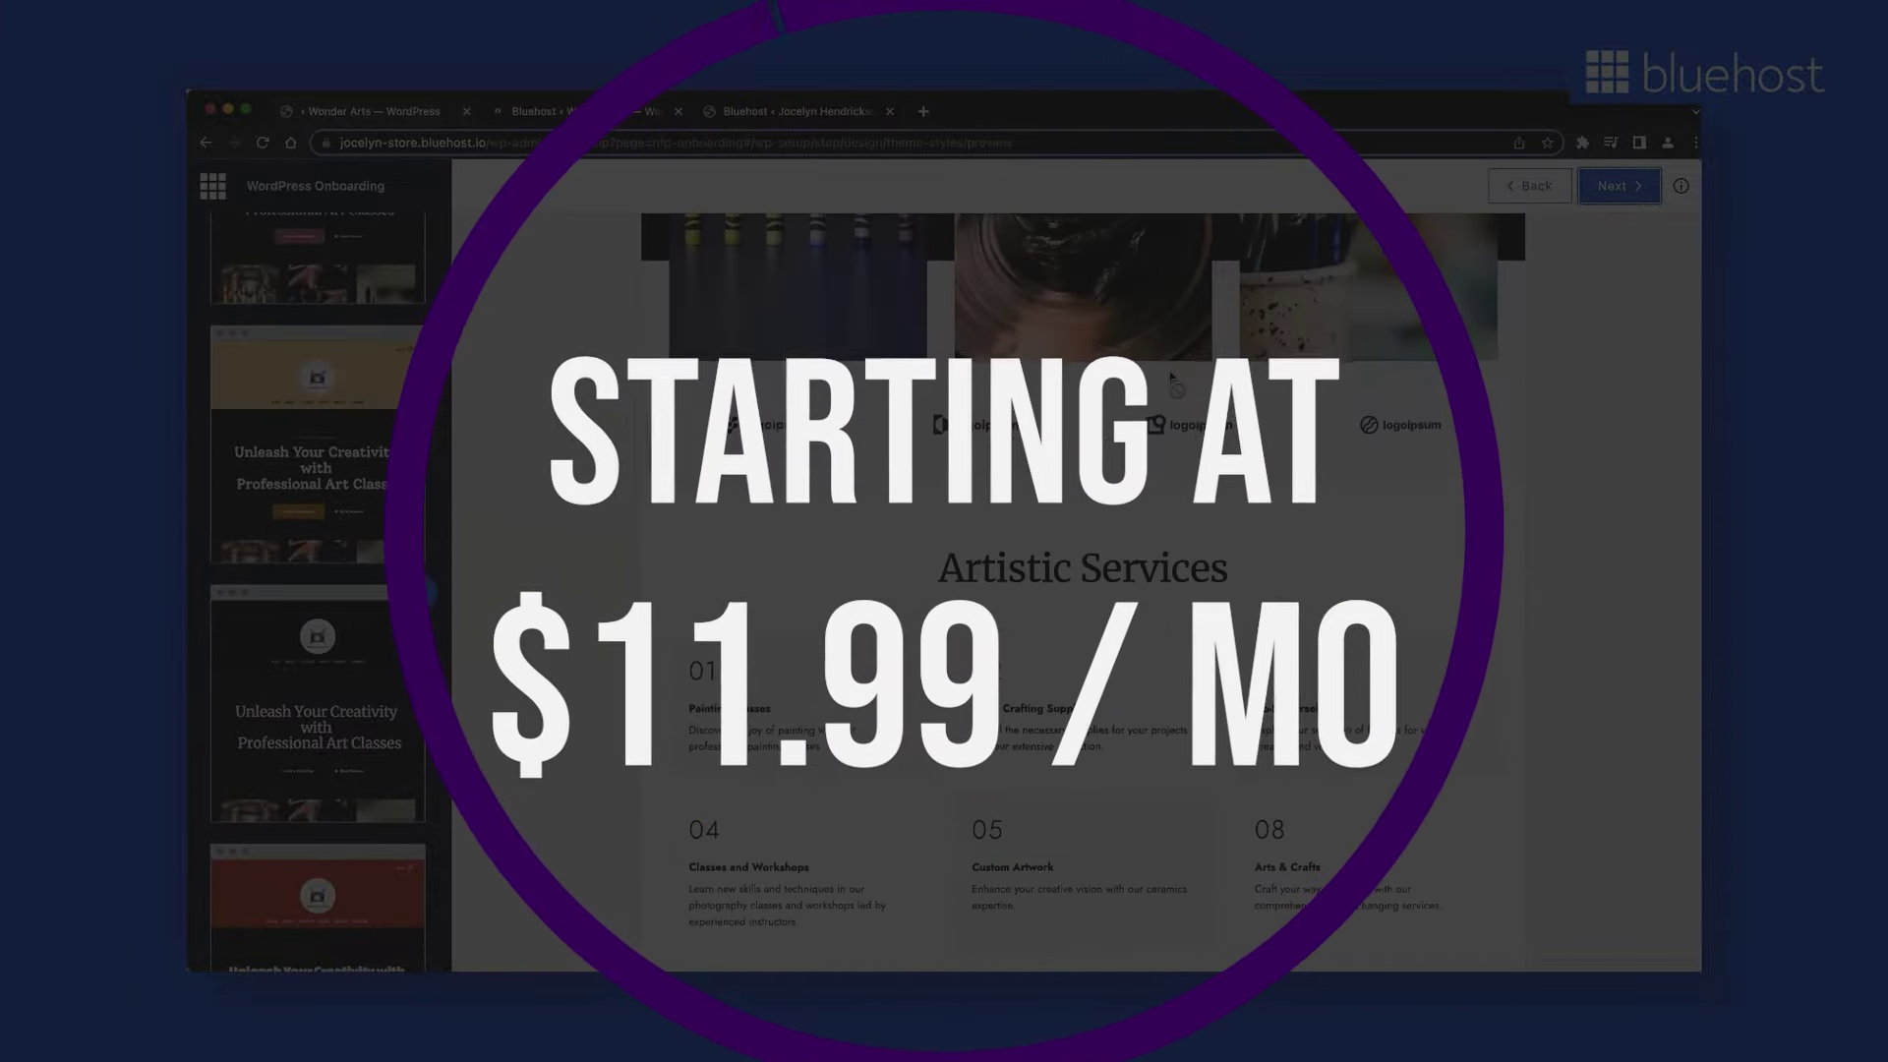